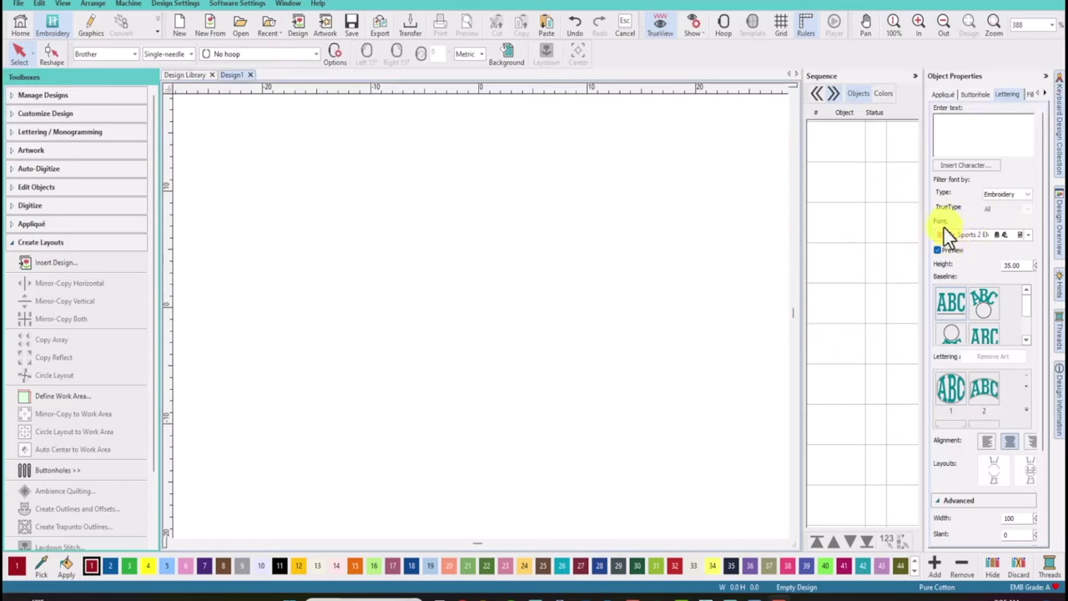
Insert the soccer-ball character 'D' from the Zz_Sports 2 Elements font into Design1.
{"action": "left_click", "coordinate": [1027, 236]}
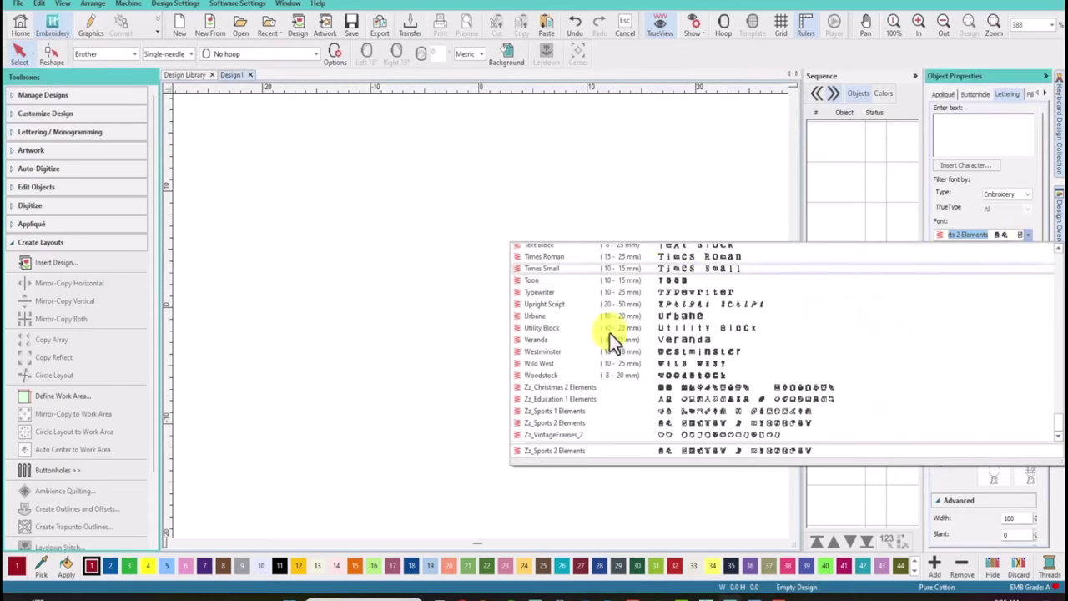
{"action": "left_click", "coordinate": [538, 455]}
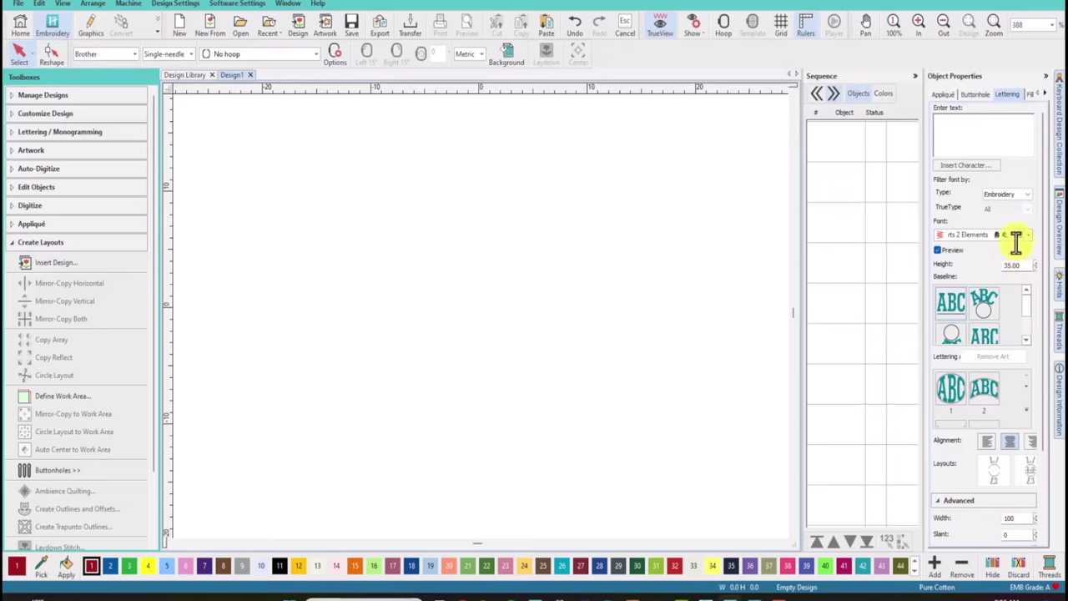
{"action": "left_click", "coordinate": [971, 164]}
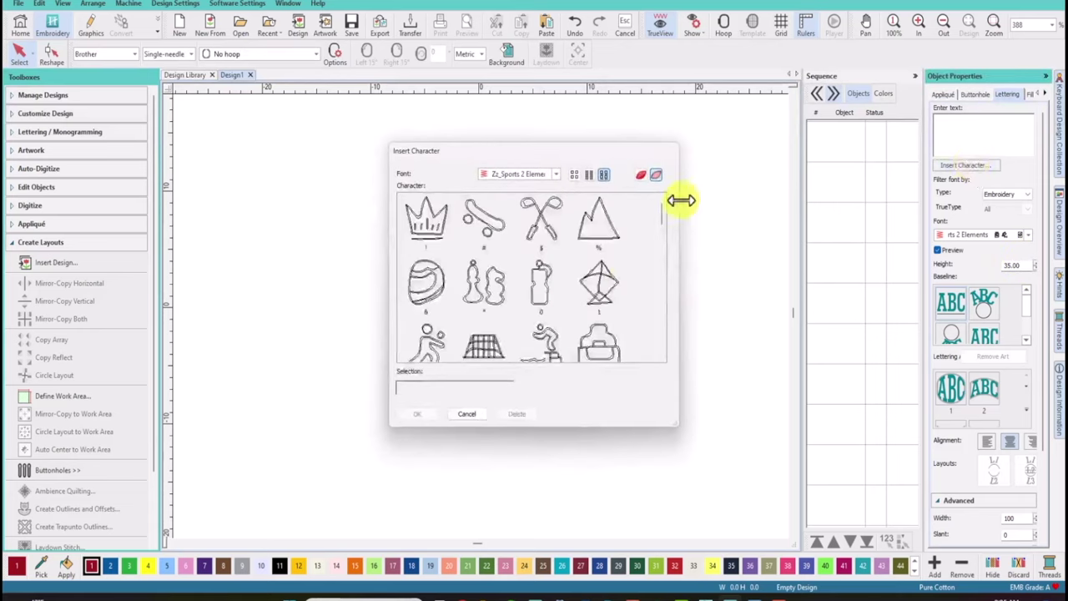
{"action": "scroll", "coordinate": [662, 217], "scroll_direction": "down", "scroll_amount": 3}
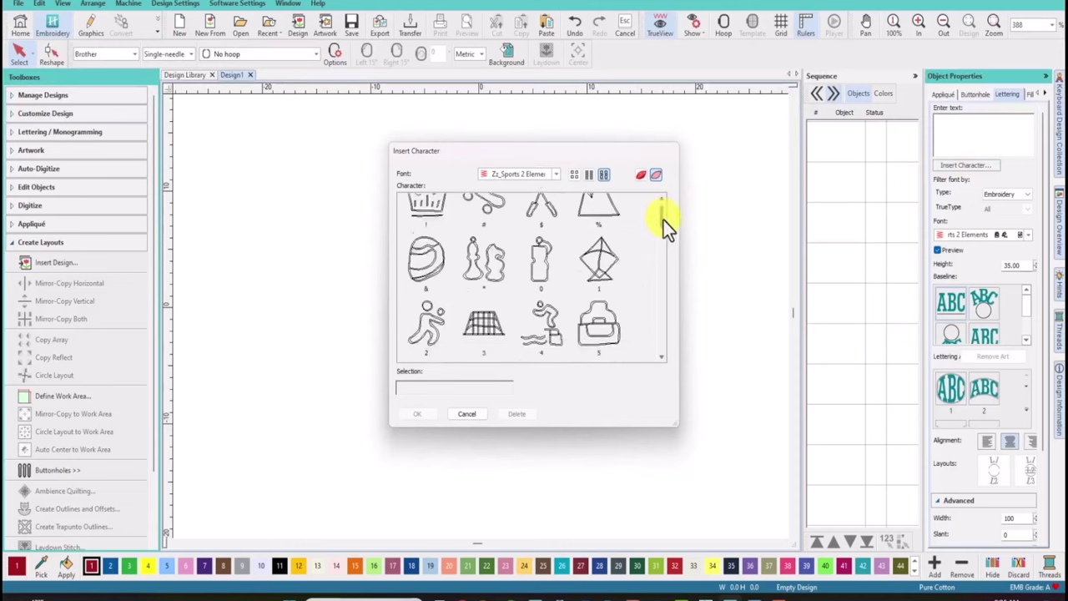
{"action": "left_click_drag", "start_coordinate": [660, 241], "coordinate": [656, 256]}
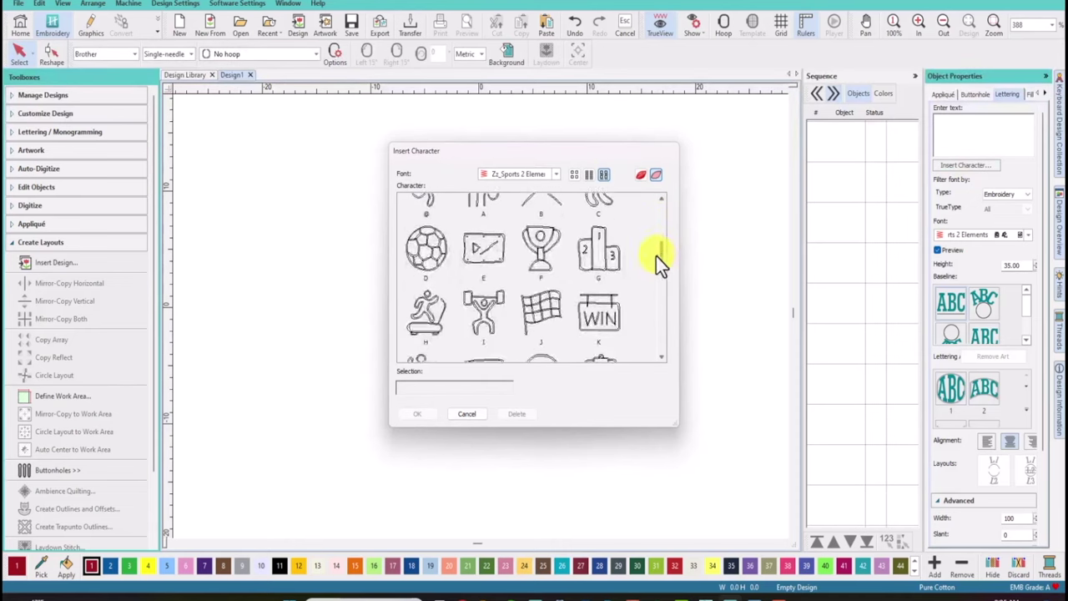
{"action": "left_click", "coordinate": [437, 264]}
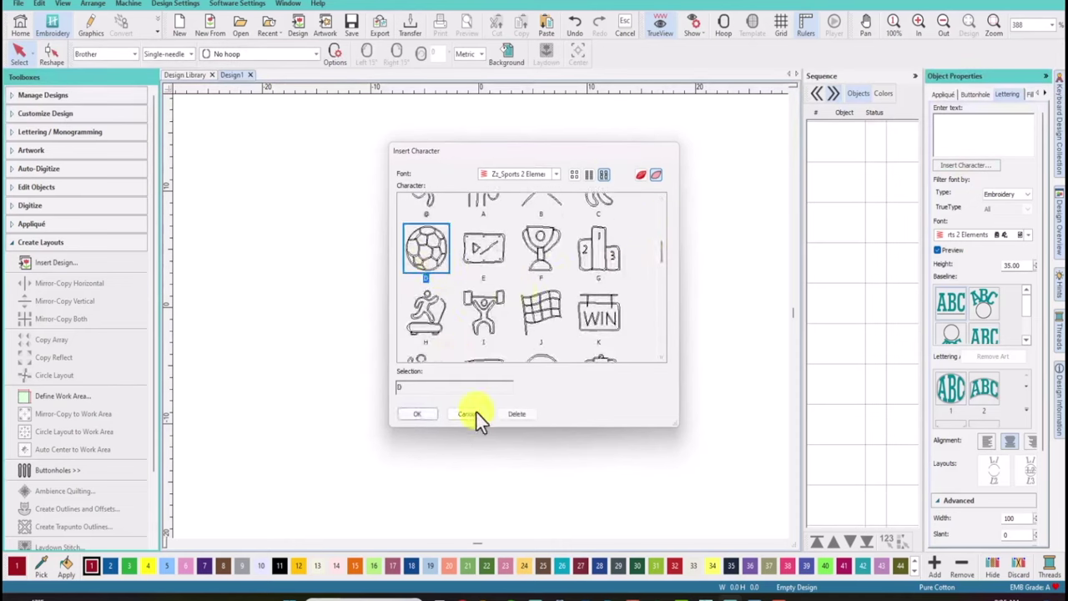
{"action": "left_click", "coordinate": [421, 415]}
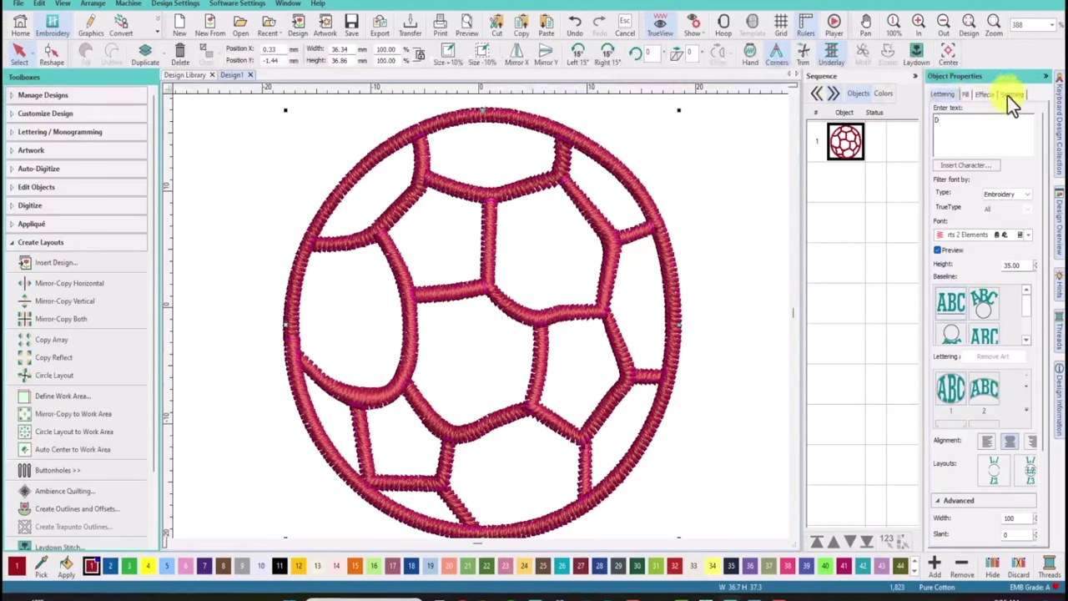
Change the soccer ball's pull compensation on the Stitching tab to .35.
{"action": "left_click", "coordinate": [1007, 95]}
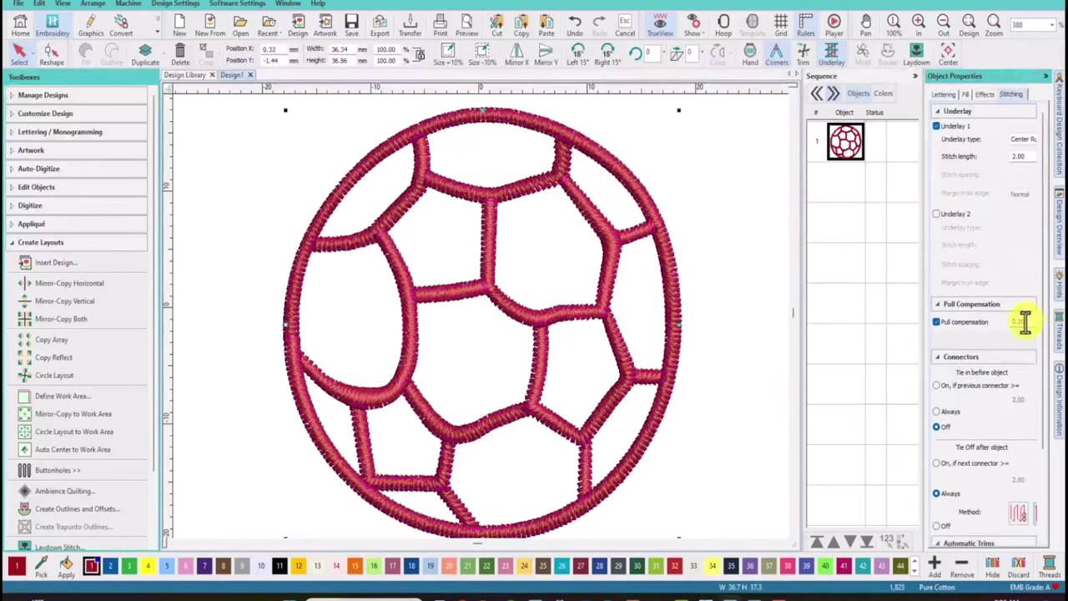
{"action": "double_click", "coordinate": [1021, 322]}
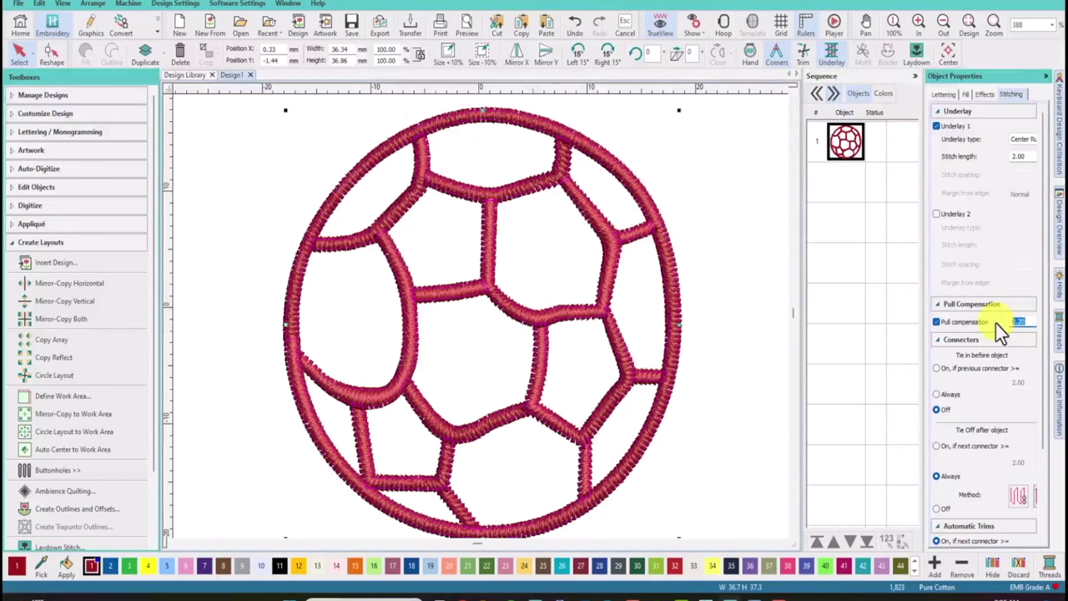
{"action": "type", "text": ".35"}
{"action": "key", "text": "Return"}
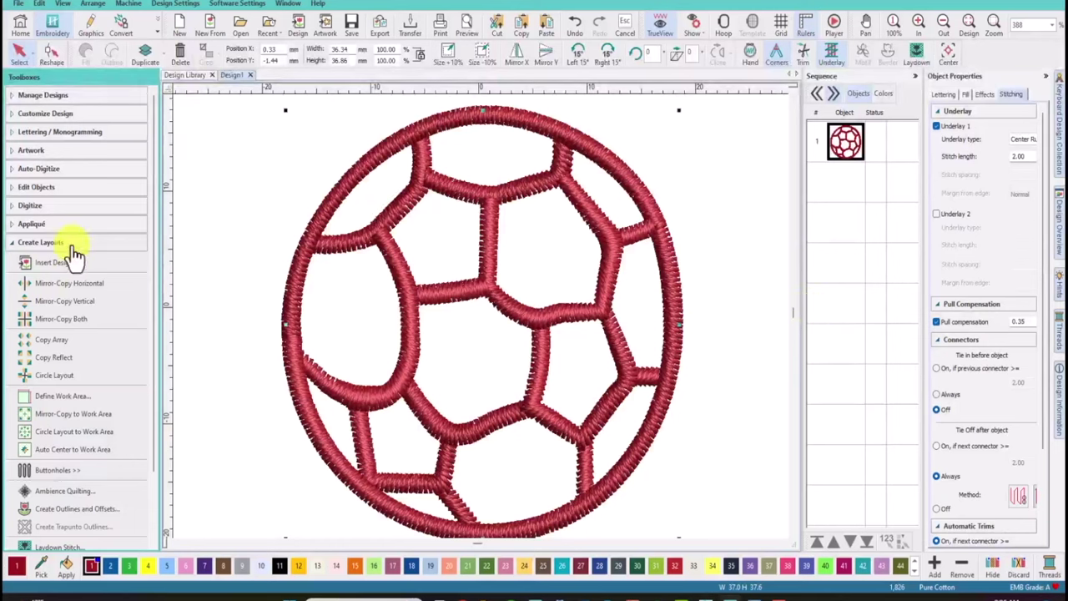
Create a -0.50 mm yellow single-run offset outline inside the soccer ball with Create Outlines and Offsets.
{"action": "left_click", "coordinate": [65, 510]}
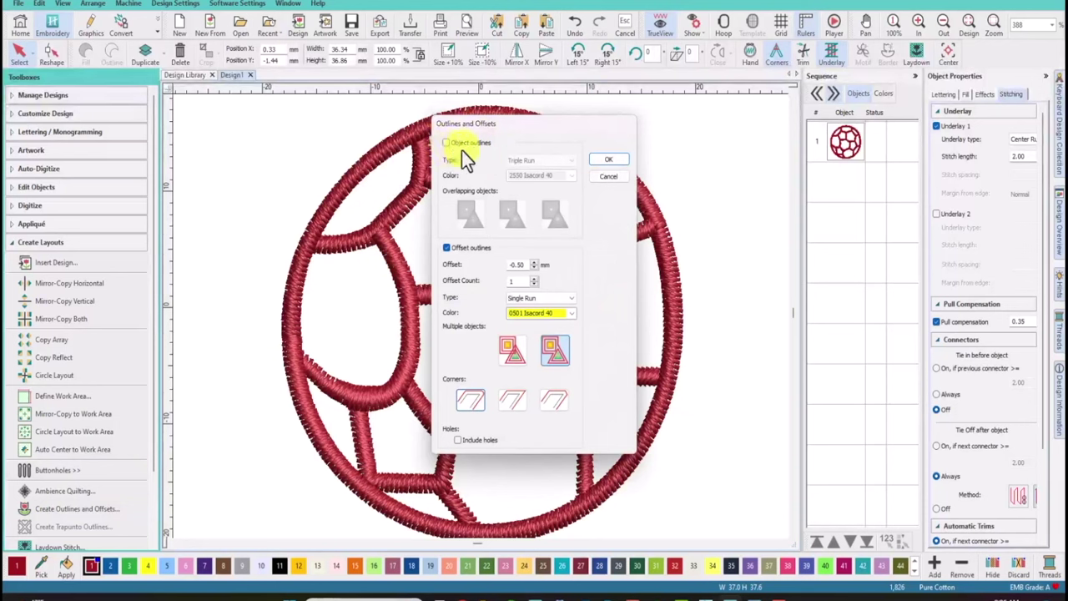
{"action": "left_click", "coordinate": [446, 248]}
{"action": "left_click", "coordinate": [609, 159]}
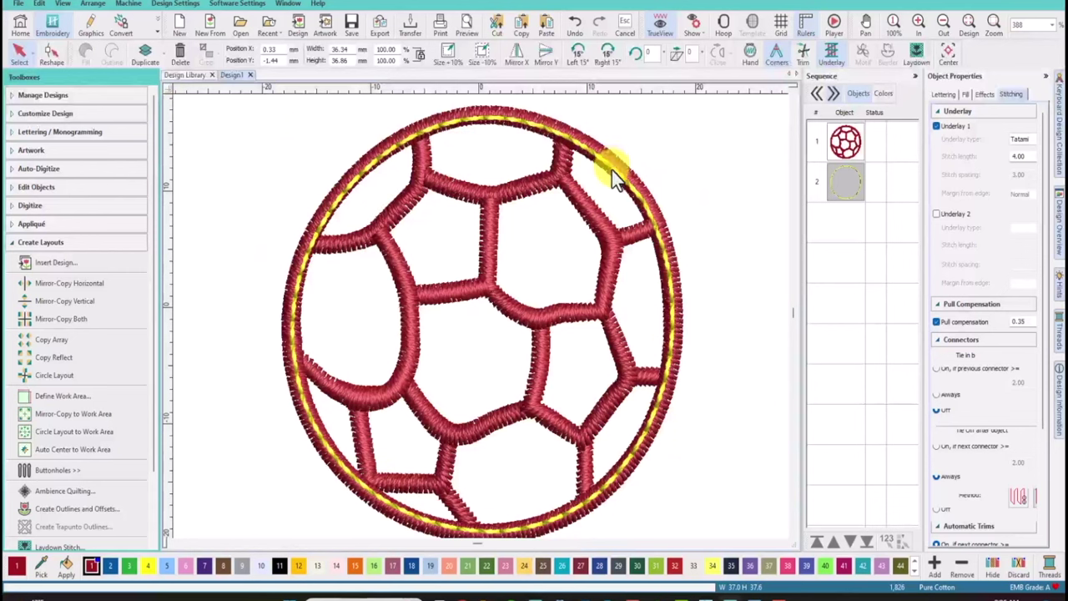
Convert the offset outline into a yellow tatami fill with 1.2 mm stitch spacing.
{"action": "key", "text": "Escape"}
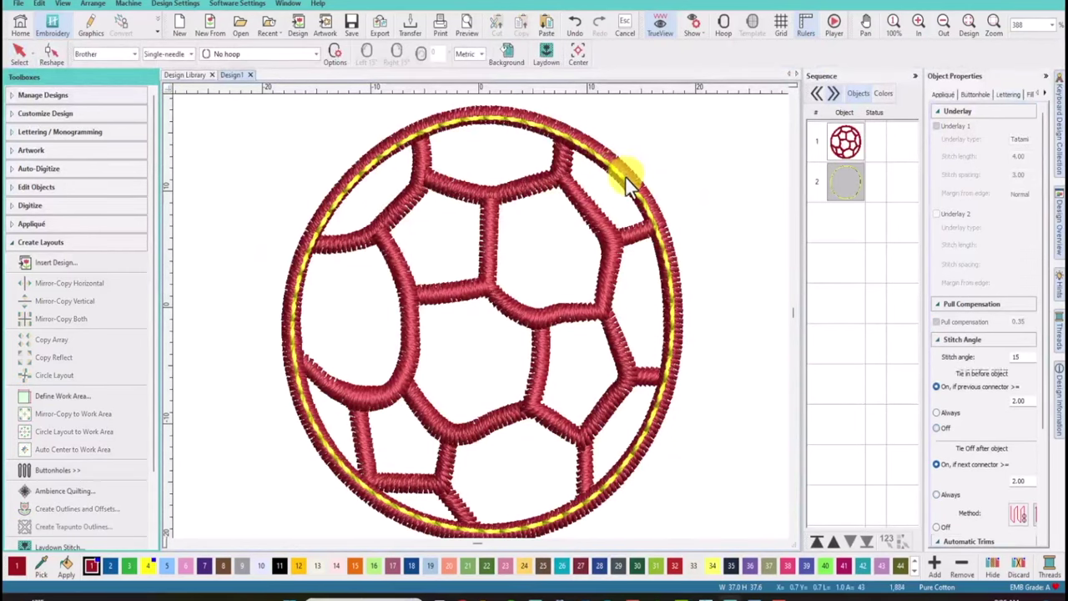
{"action": "left_click", "coordinate": [626, 178]}
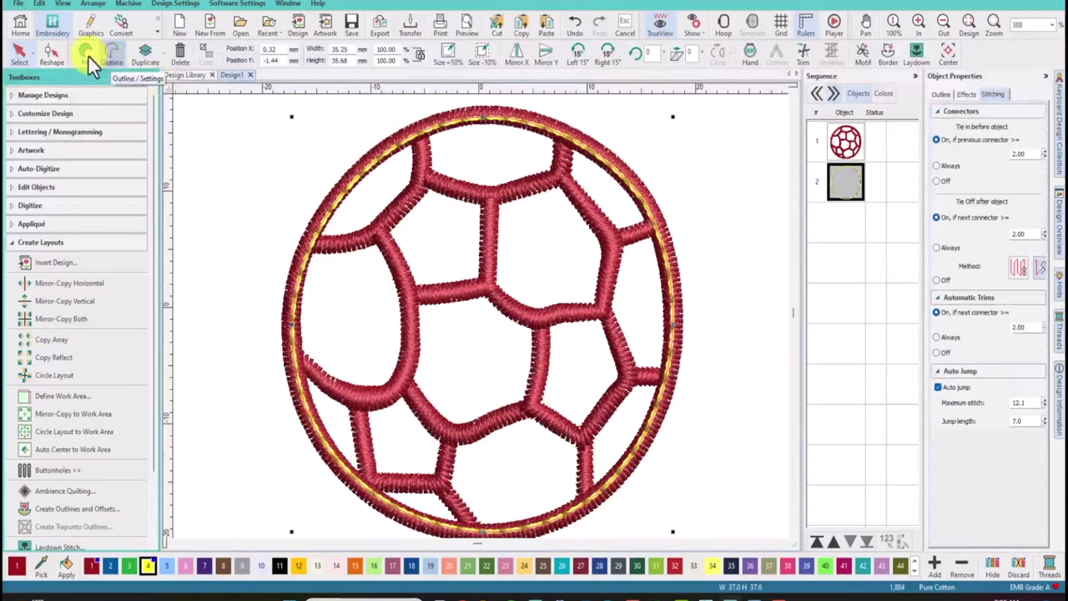
{"action": "left_click", "coordinate": [87, 55]}
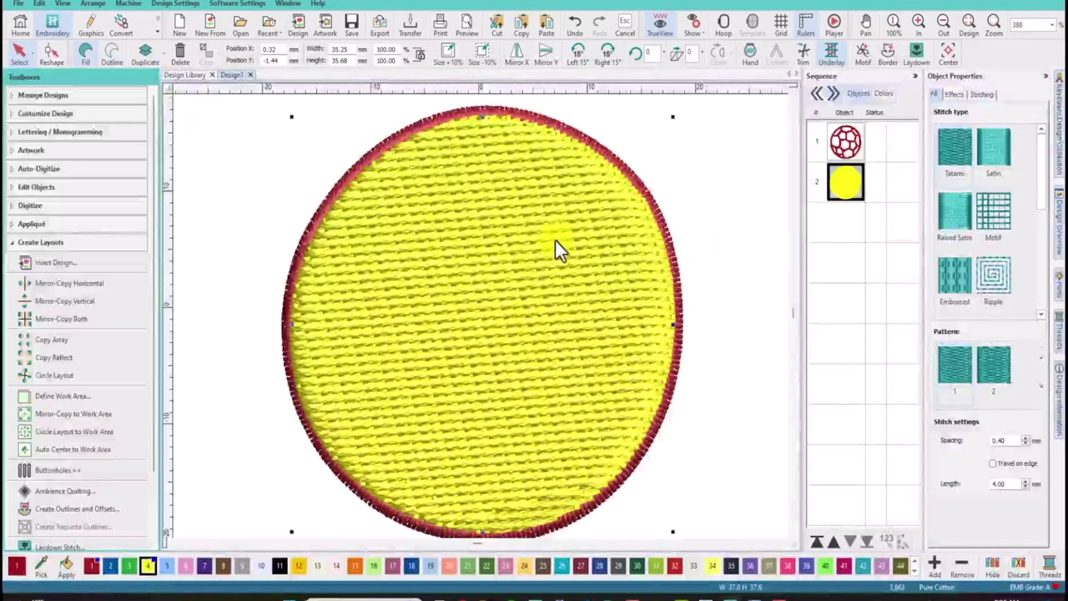
{"action": "double_click", "coordinate": [1005, 439]}
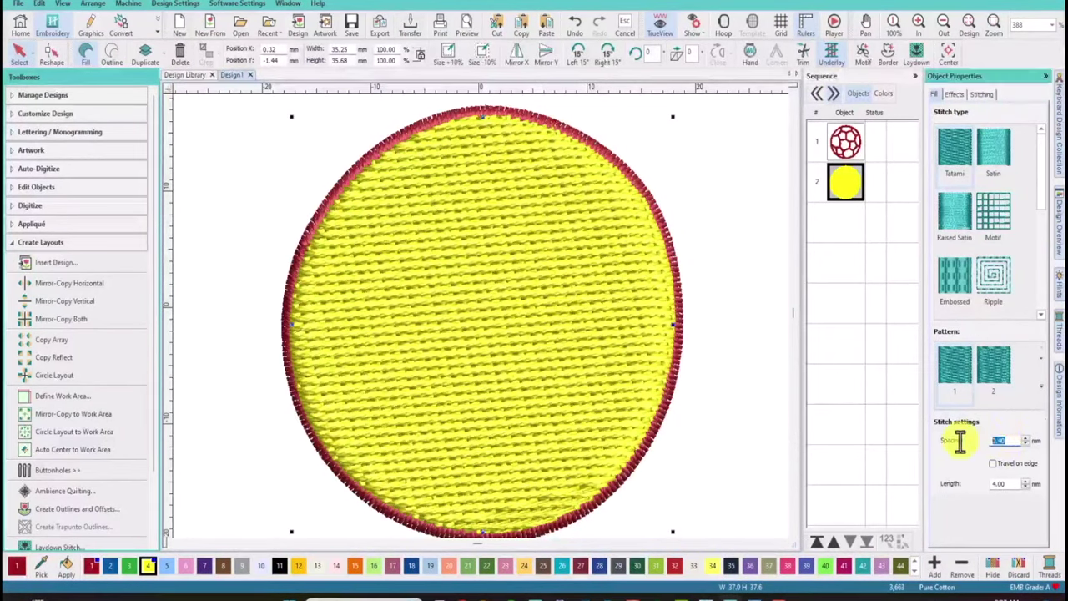
{"action": "type", "text": "1.2"}
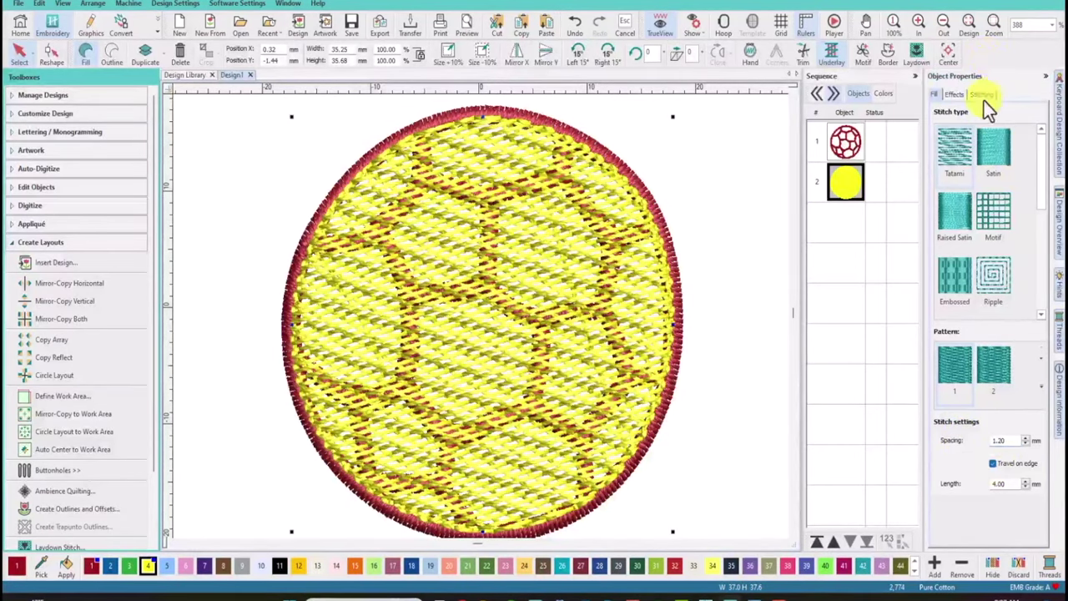
Switch off Underlay 1 on the yellow fill and tick the Florentine effect.
{"action": "left_click", "coordinate": [982, 95]}
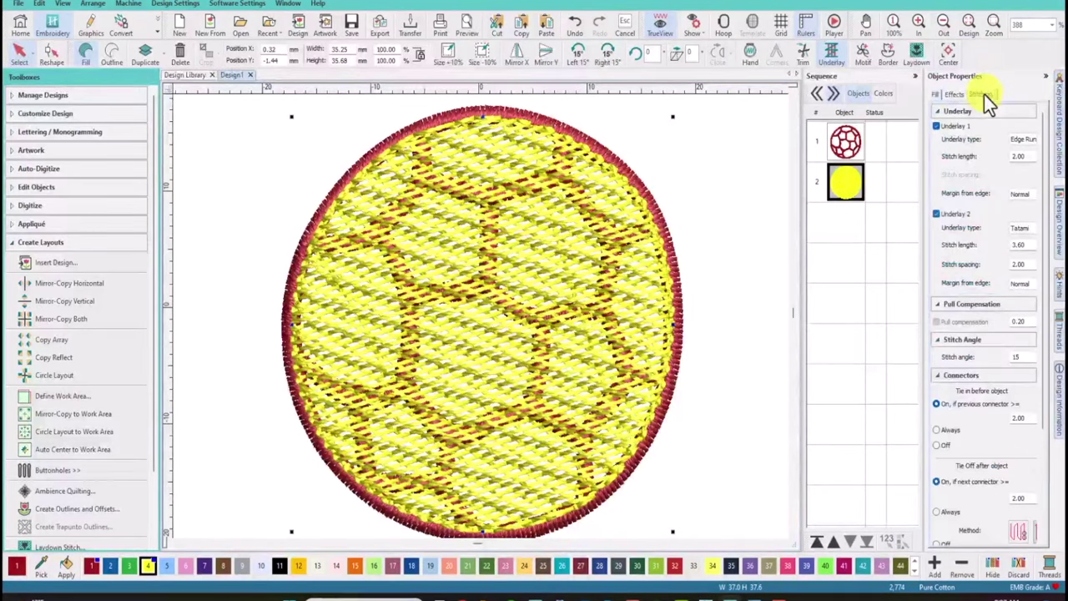
{"action": "left_click", "coordinate": [938, 127]}
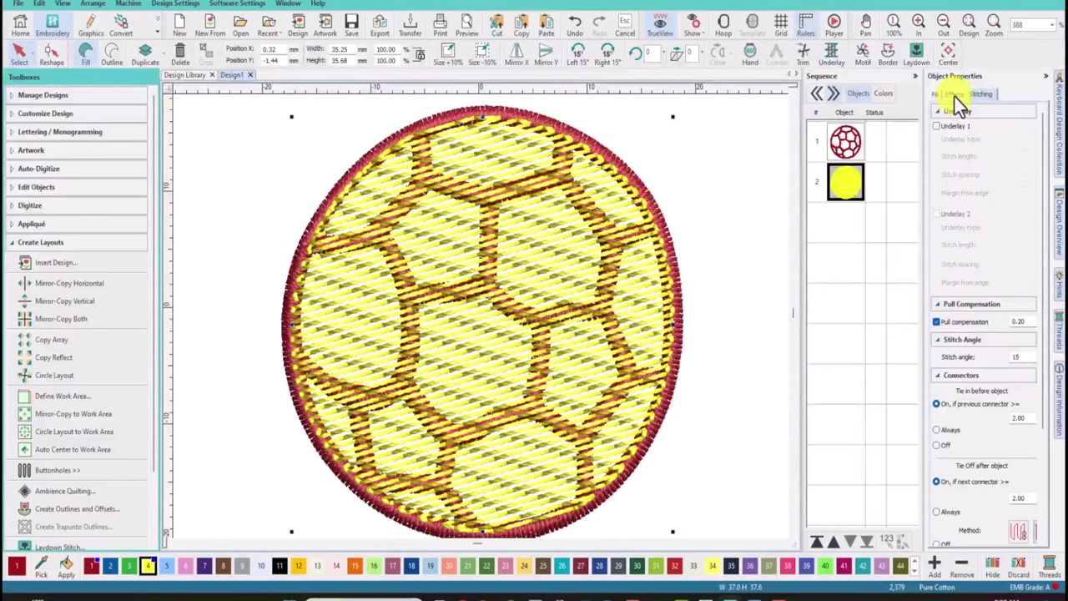
{"action": "left_click", "coordinate": [955, 95]}
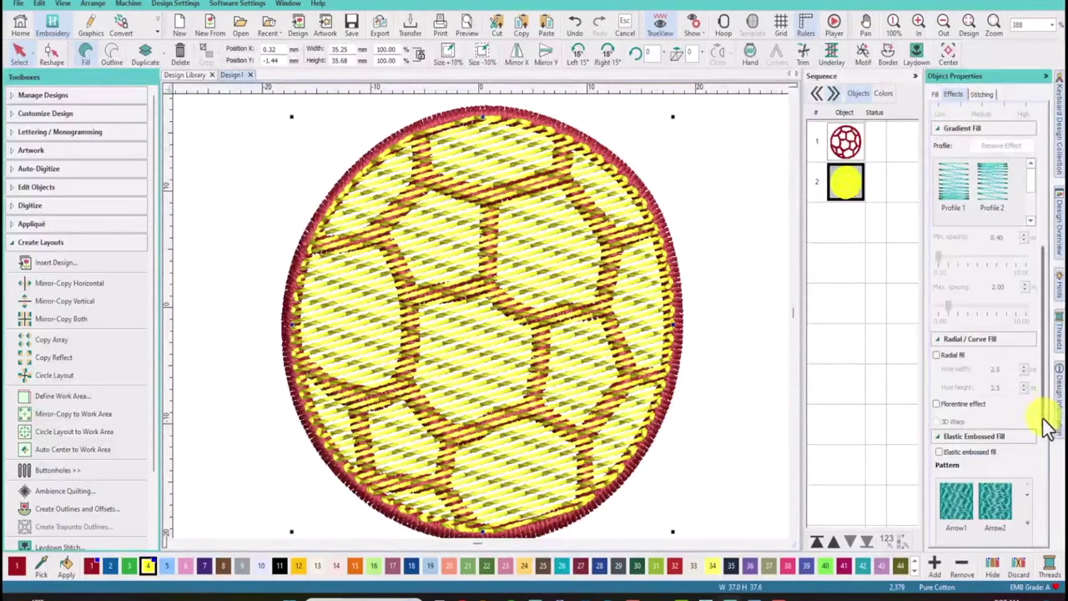
{"action": "left_click_drag", "start_coordinate": [1049, 425], "coordinate": [1036, 471]}
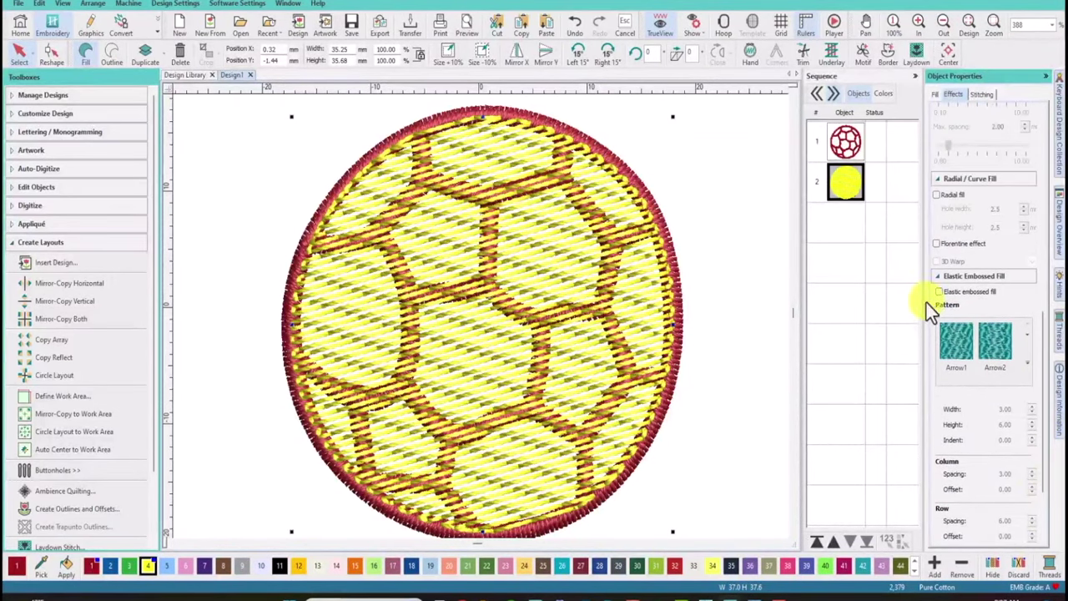
{"action": "left_click", "coordinate": [936, 244]}
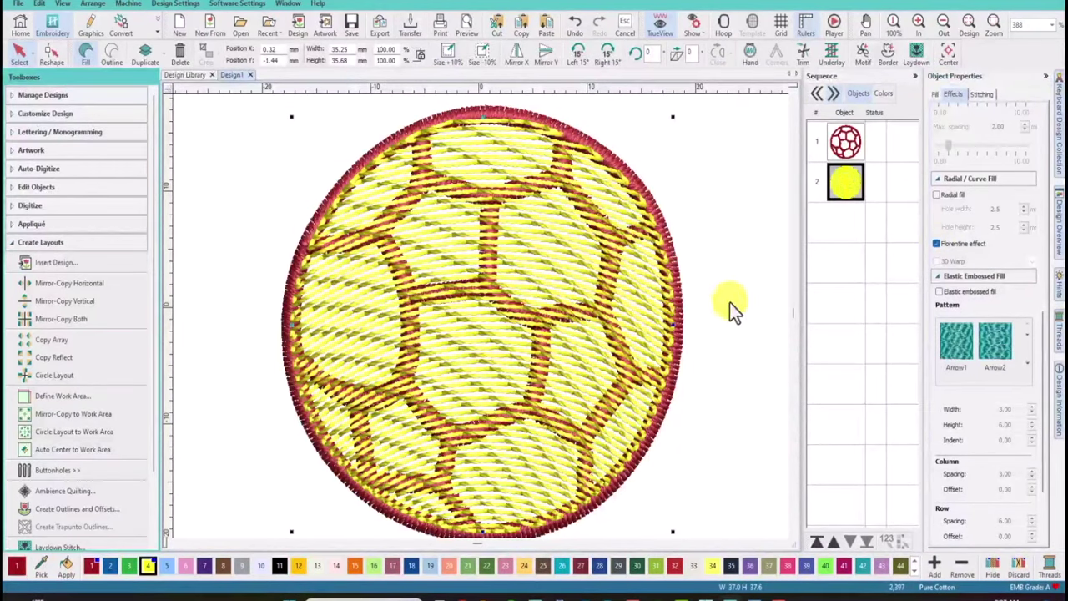
Move the yellow fill to position 1 in the sequence so it sews under the outline.
{"action": "left_click", "coordinate": [854, 189]}
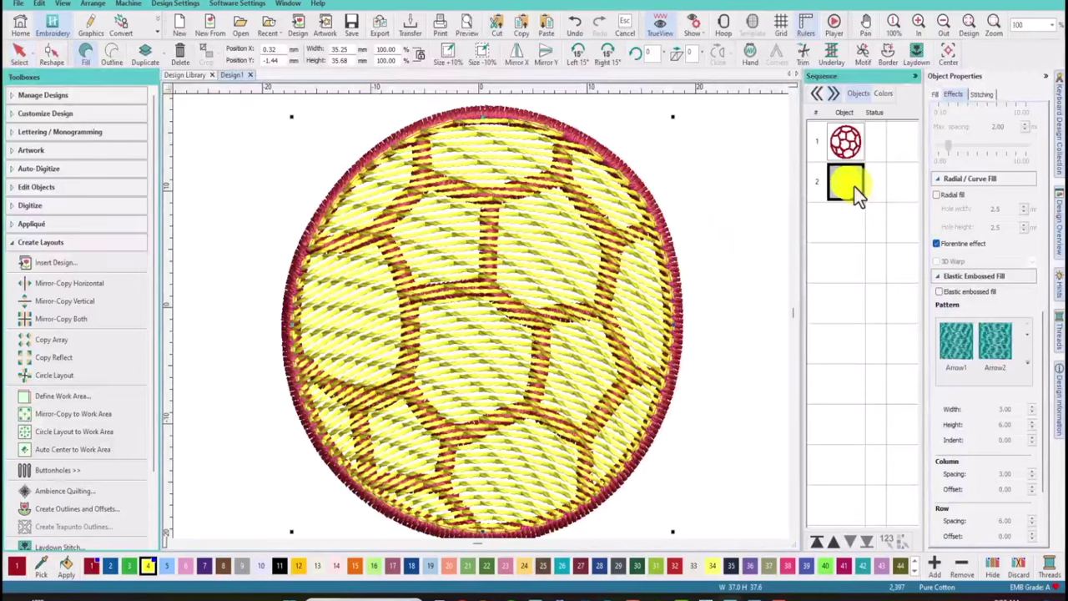
{"action": "left_click_drag", "start_coordinate": [852, 189], "coordinate": [854, 144]}
{"action": "left_click", "coordinate": [817, 542]}
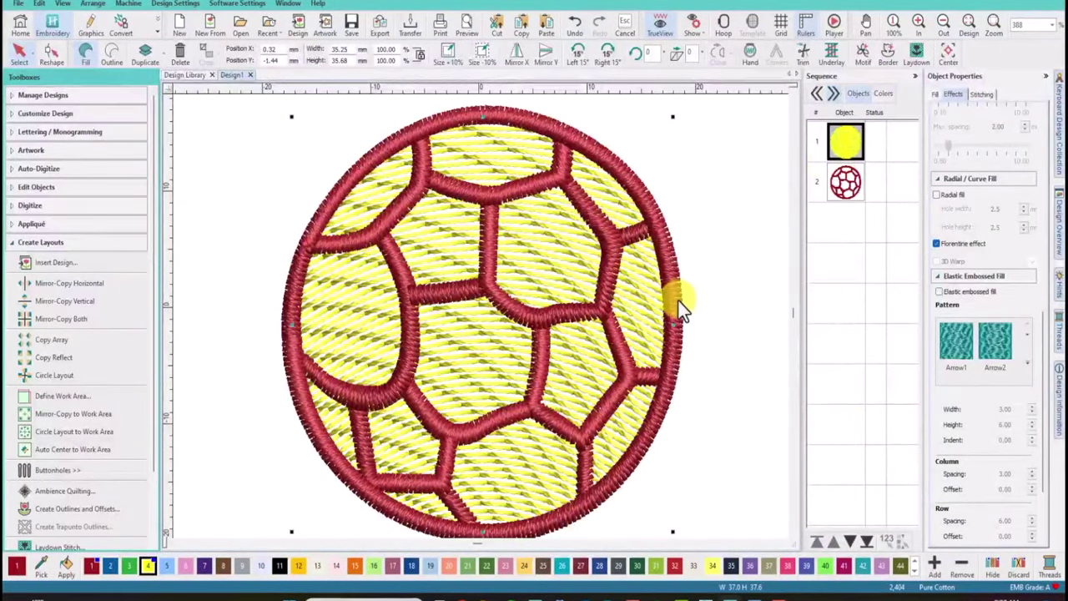
Recolour the ball outline dark grey (colour 35), then delete the whole soccer-ball design.
{"action": "left_click", "coordinate": [859, 191]}
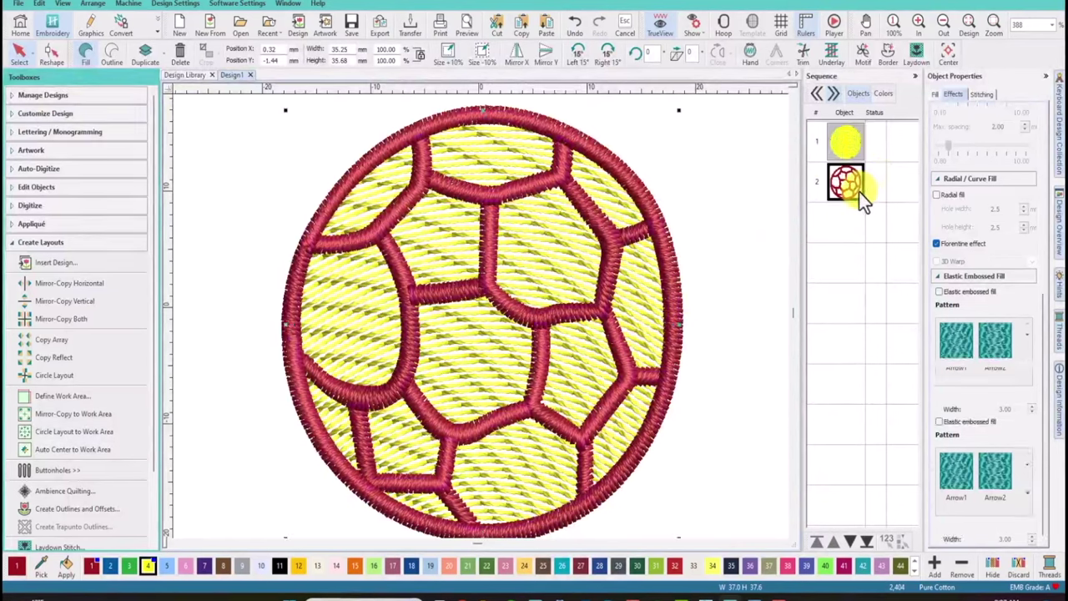
{"action": "left_click", "coordinate": [731, 566]}
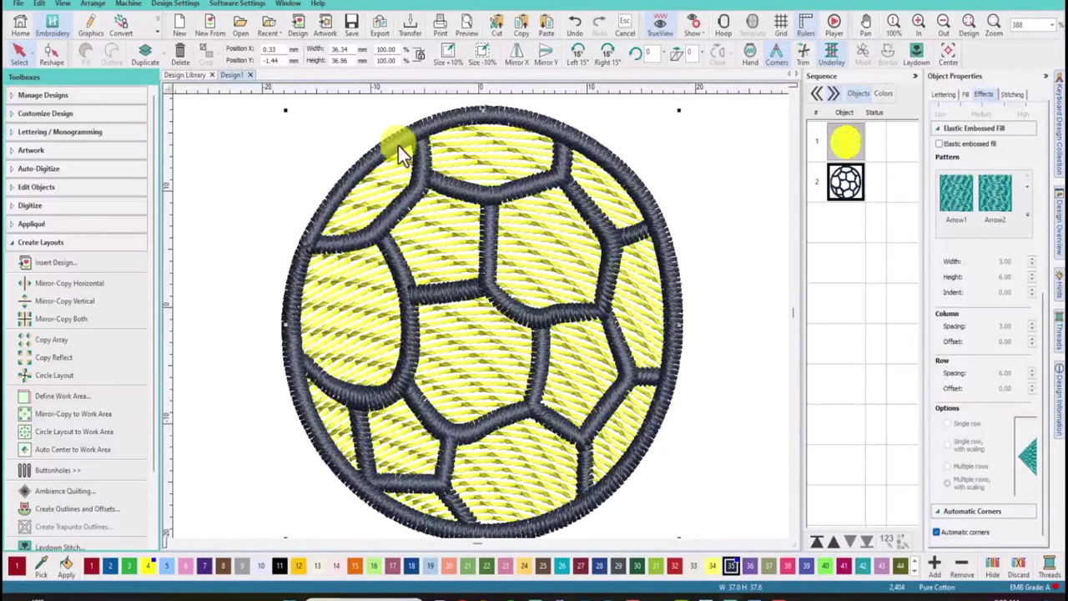
{"action": "key", "text": "Delete"}
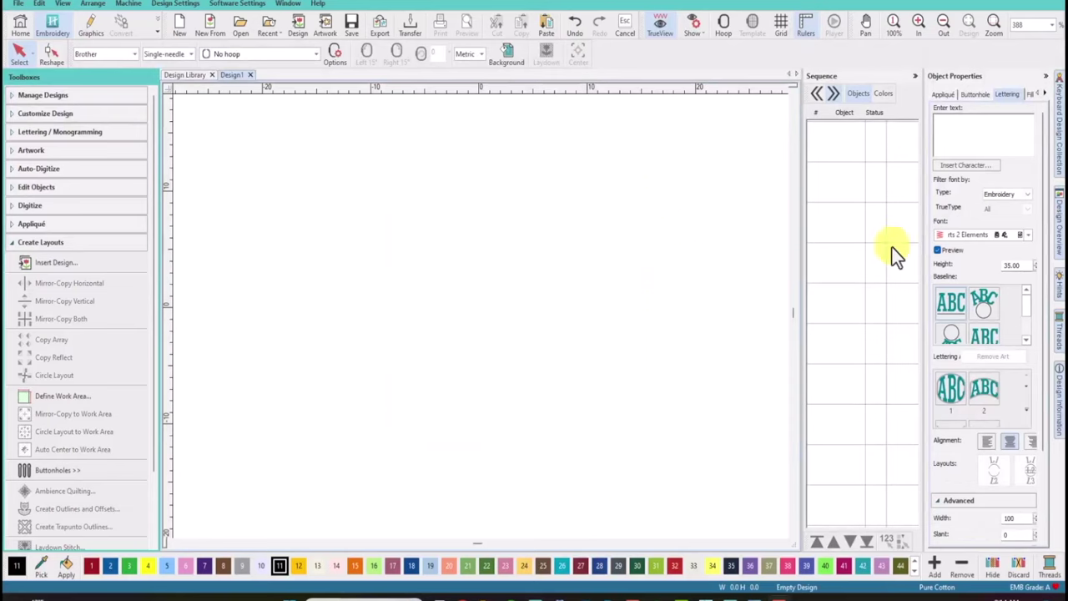
Insert the Santa symbol 'R' from the Zz_Christmas 2 Elements font into Design1.
{"action": "left_click", "coordinate": [1026, 236]}
{"action": "left_click", "coordinate": [1027, 234]}
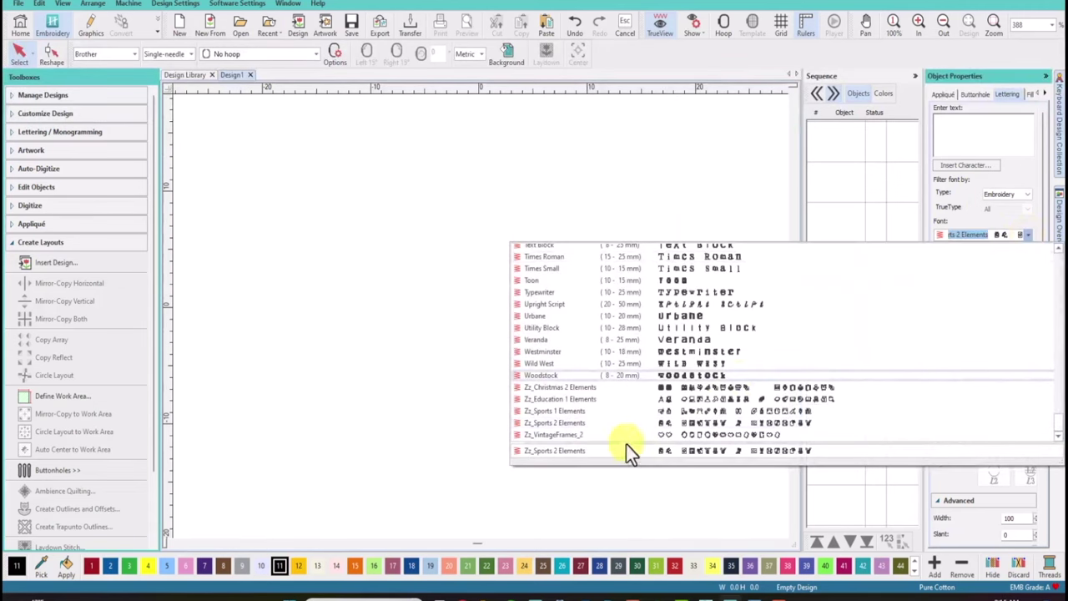
{"action": "left_click", "coordinate": [557, 390]}
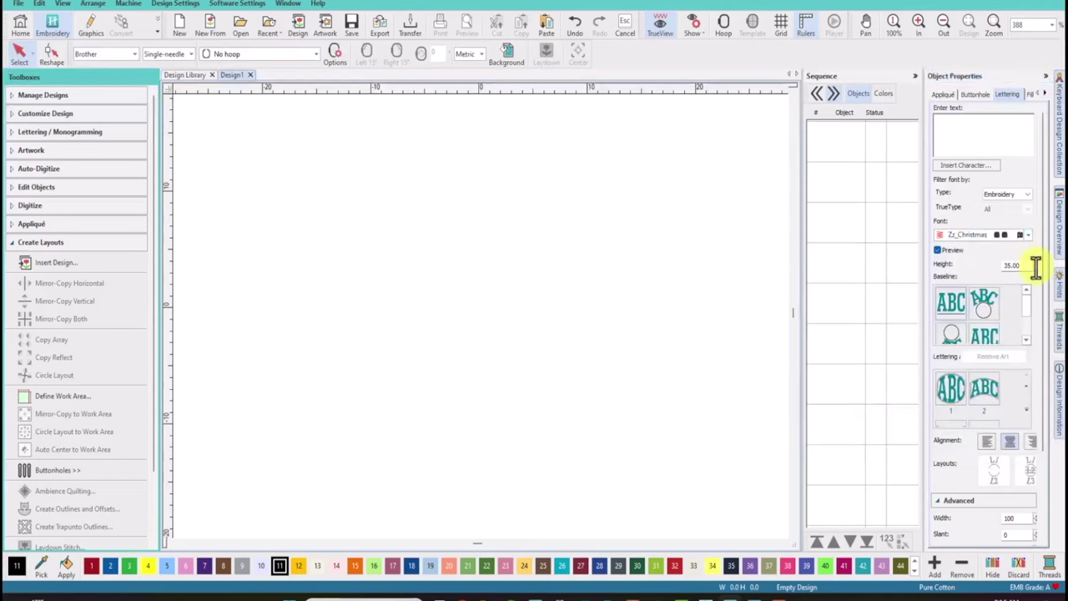
{"action": "left_click", "coordinate": [962, 166]}
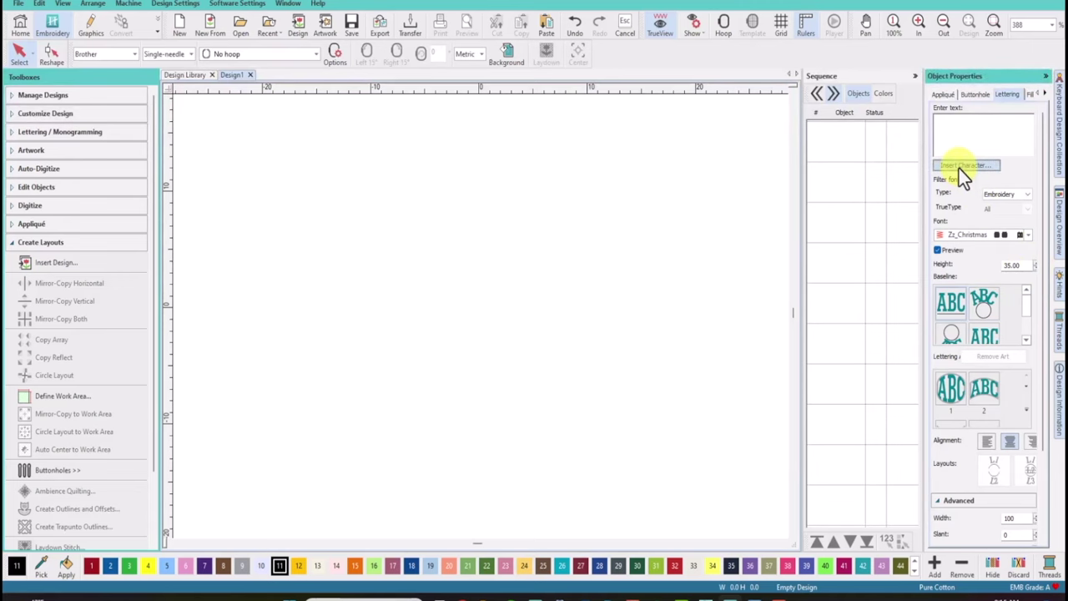
{"action": "left_click_drag", "start_coordinate": [661, 227], "coordinate": [661, 261]}
{"action": "left_click", "coordinate": [478, 301]}
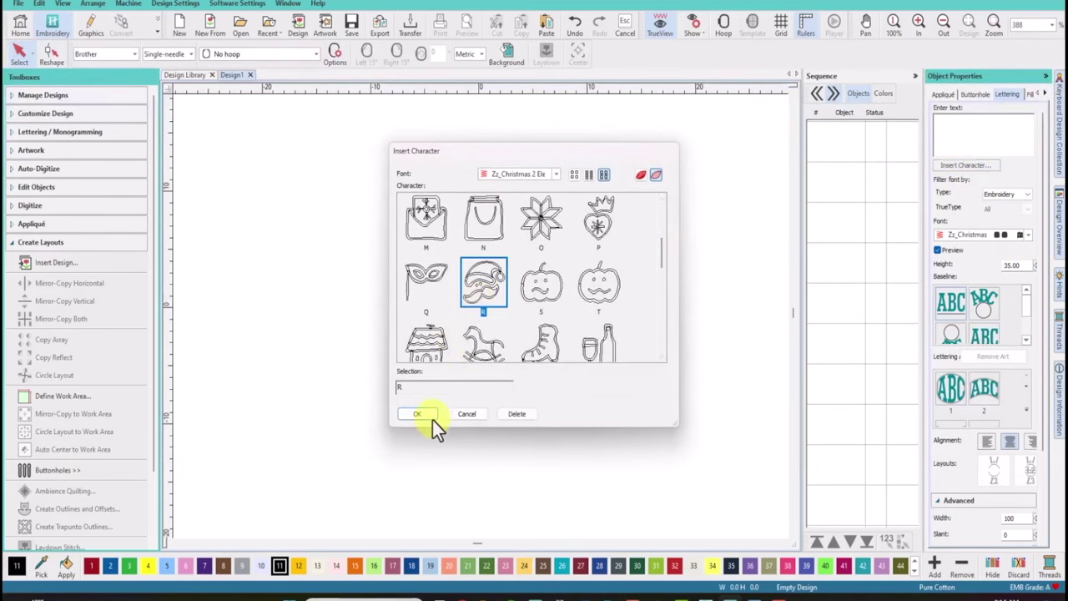
{"action": "left_click", "coordinate": [418, 414]}
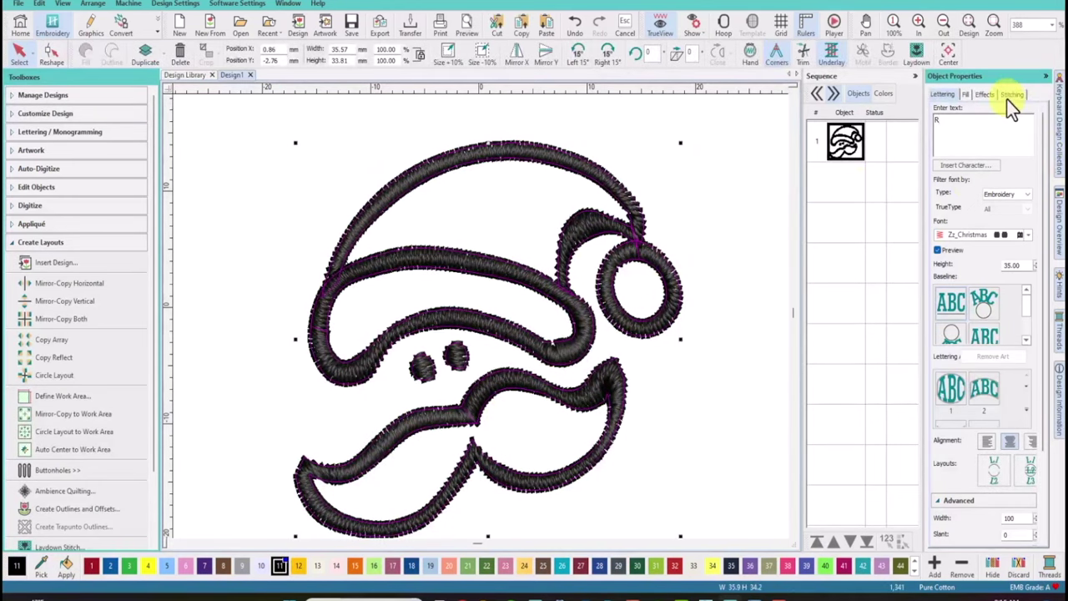
Change the Santa design's pull compensation on the Stitching tab from 0.20 to 0.35.
{"action": "left_click", "coordinate": [1010, 95]}
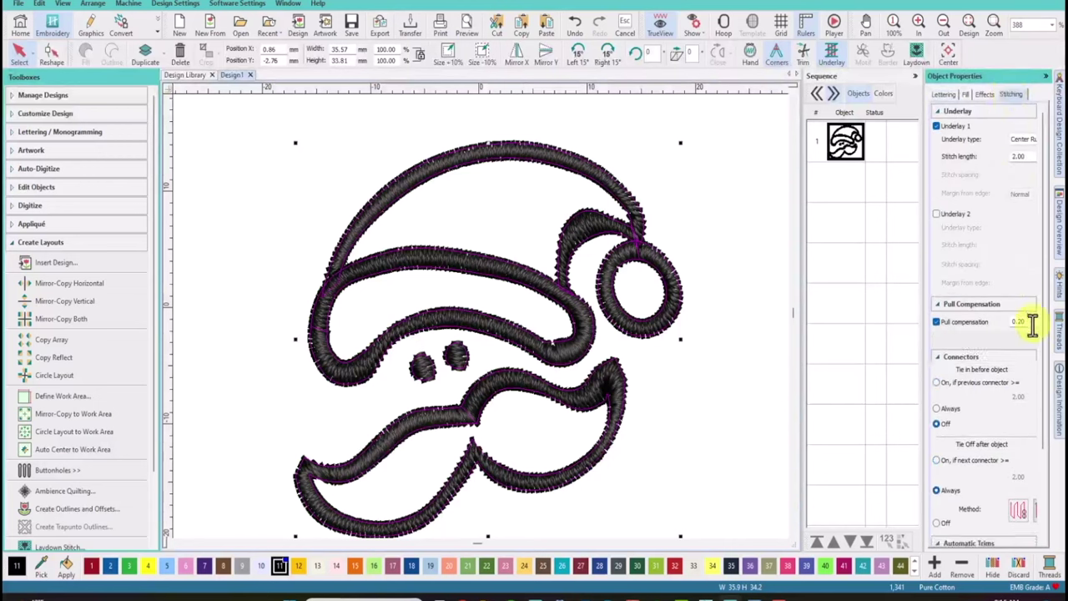
{"action": "double_click", "coordinate": [1027, 320]}
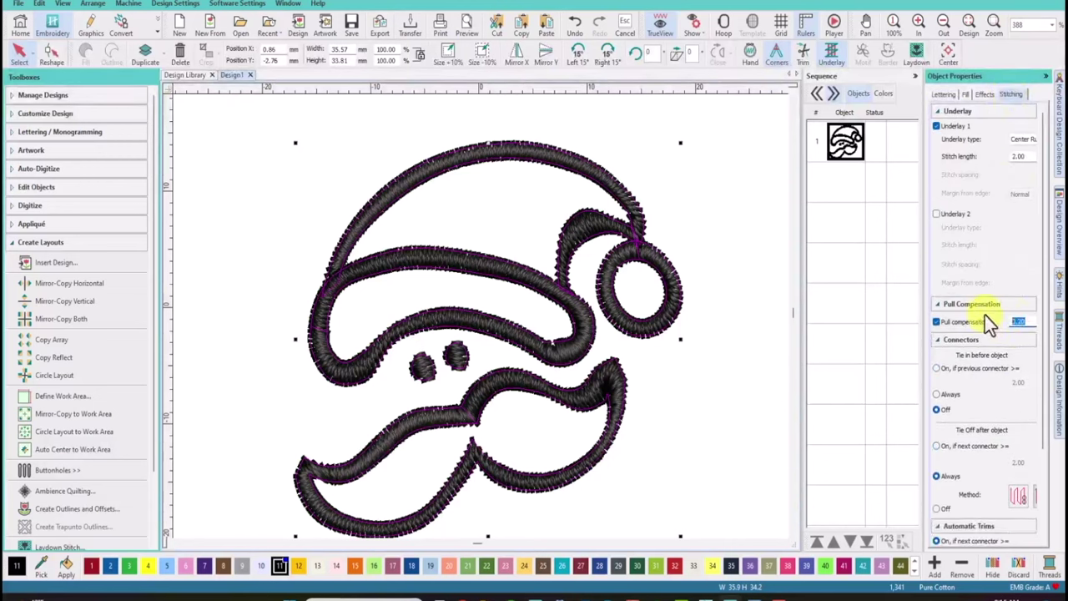
{"action": "type", "text": "0.35"}
{"action": "key", "text": "Return"}
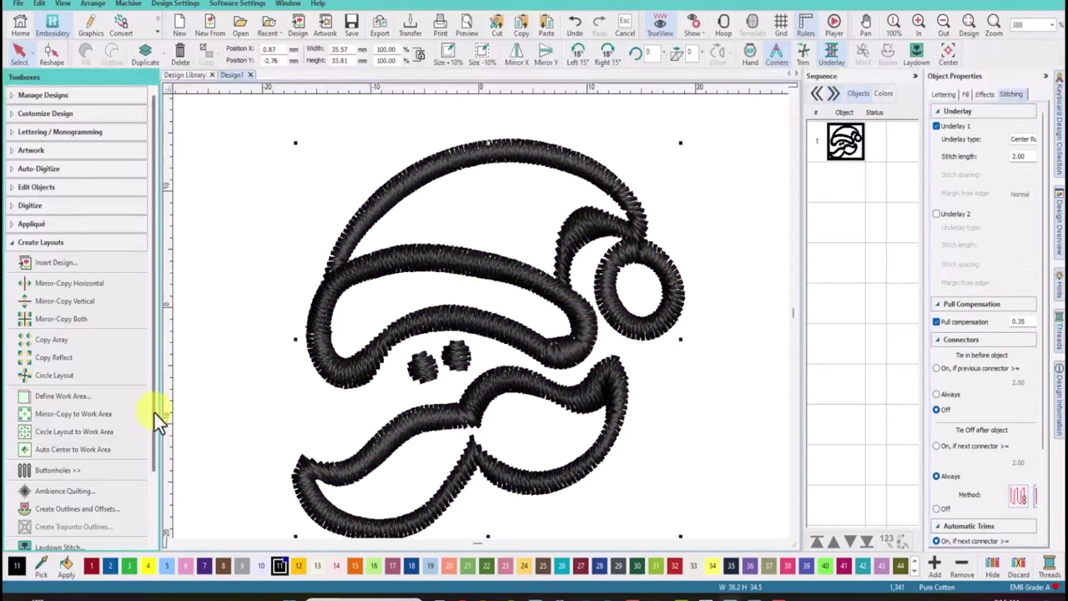
{"action": "scroll", "coordinate": [148, 468], "scroll_direction": "down", "scroll_amount": 3}
Create yellow -0.50 mm single-run offset outlines inside every Santa shape with Create Outlines and Offsets.
{"action": "left_click", "coordinate": [83, 444]}
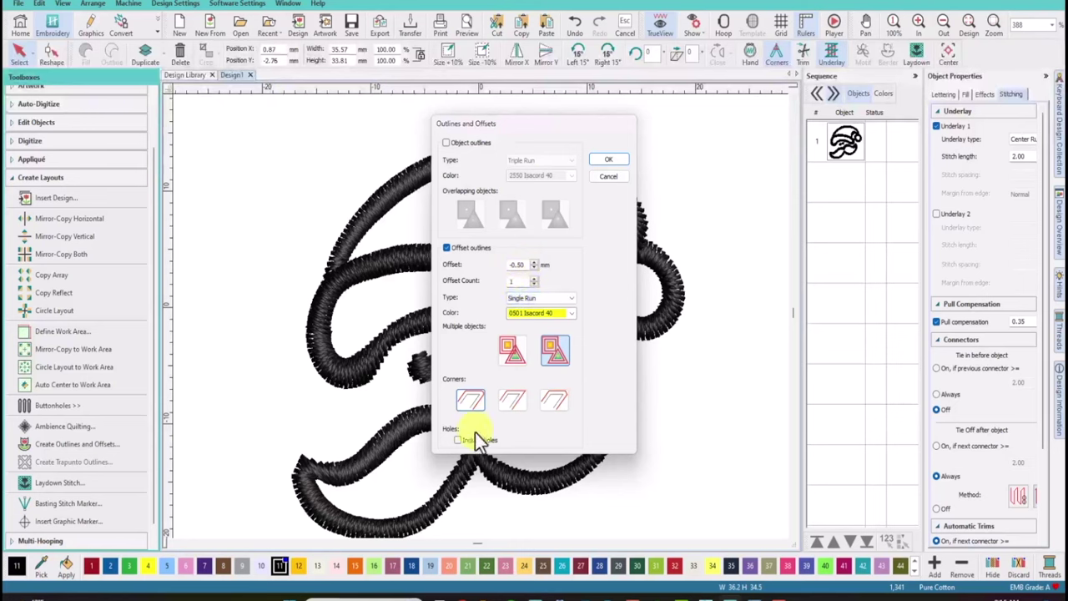
{"action": "left_click", "coordinate": [609, 159]}
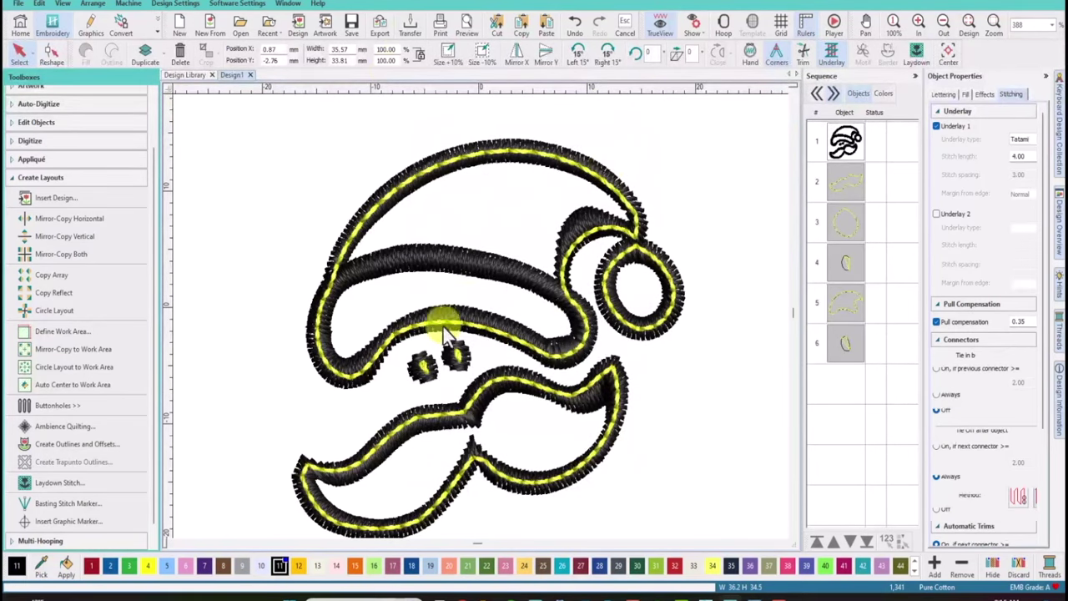
Delete the mustache, eye and pom-pom offset outlines, keeping only the hat's yellow outline.
{"action": "left_click", "coordinate": [541, 389]}
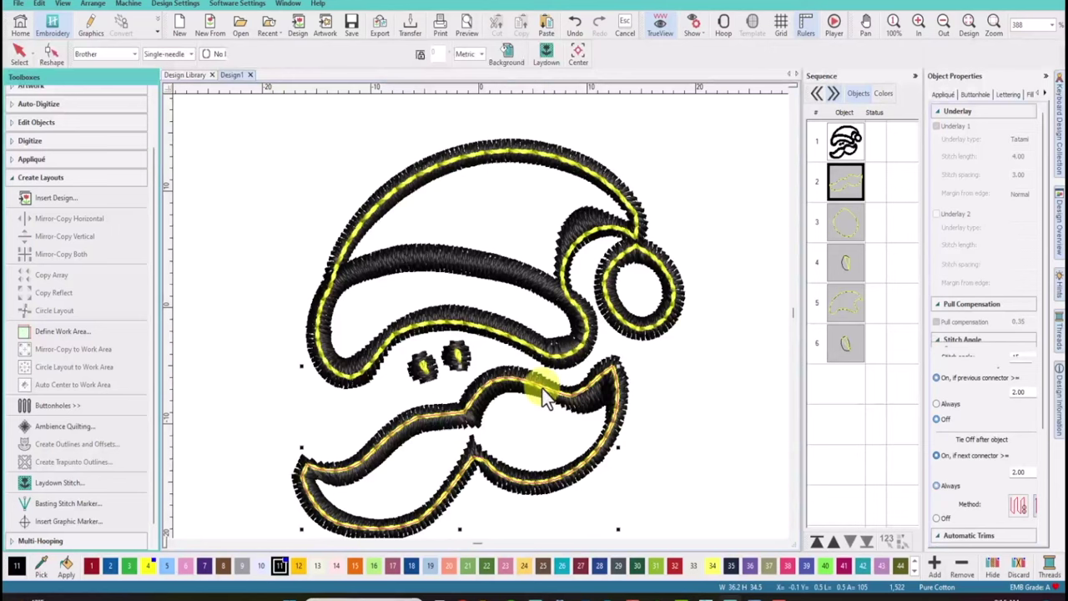
{"action": "key", "text": "Delete"}
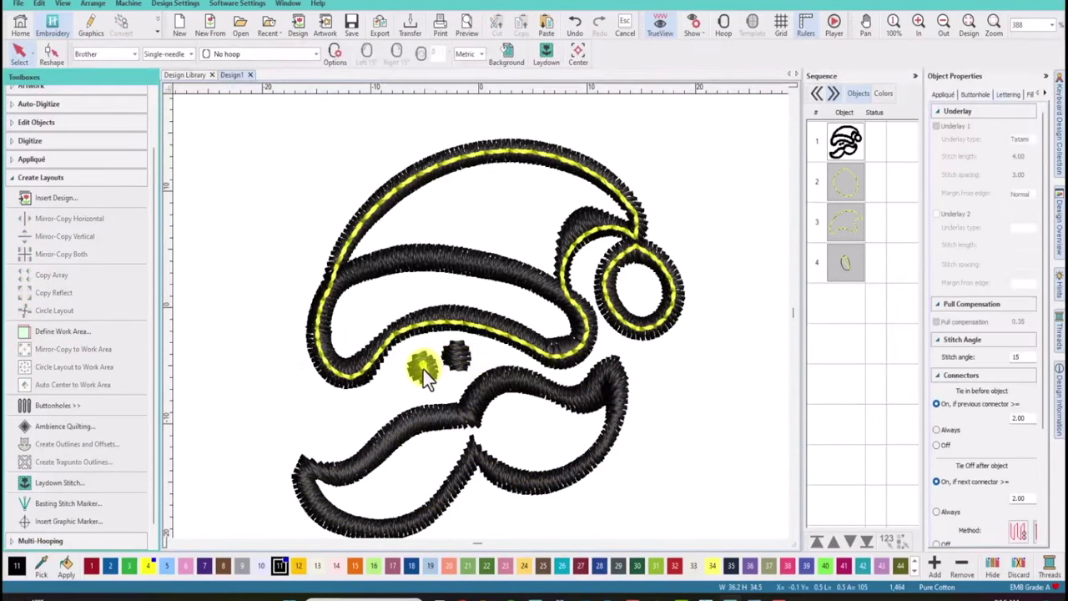
{"action": "left_click", "coordinate": [423, 370]}
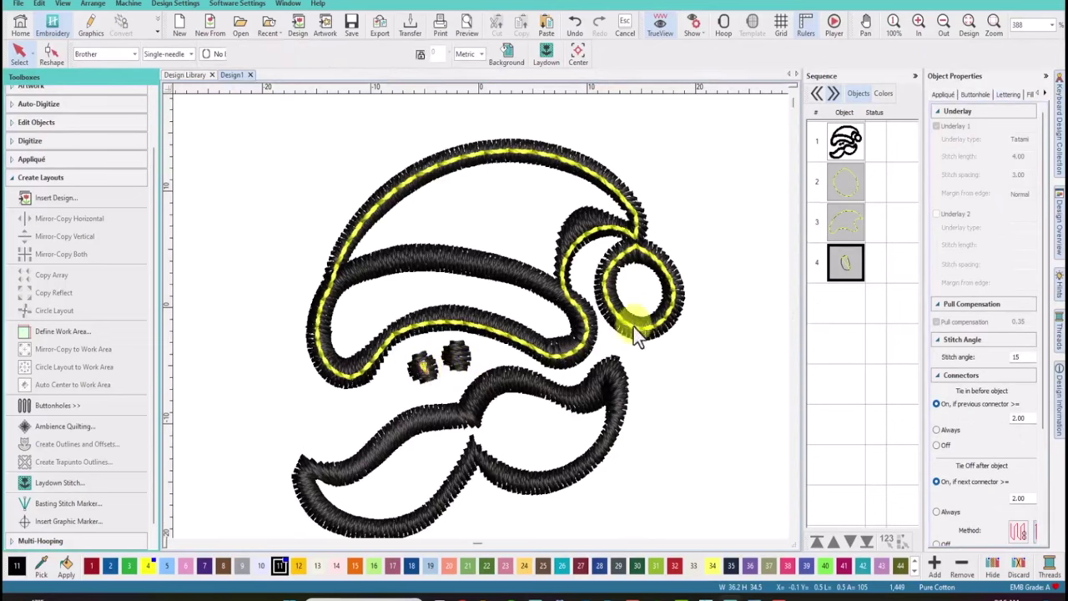
{"action": "key", "text": "Delete"}
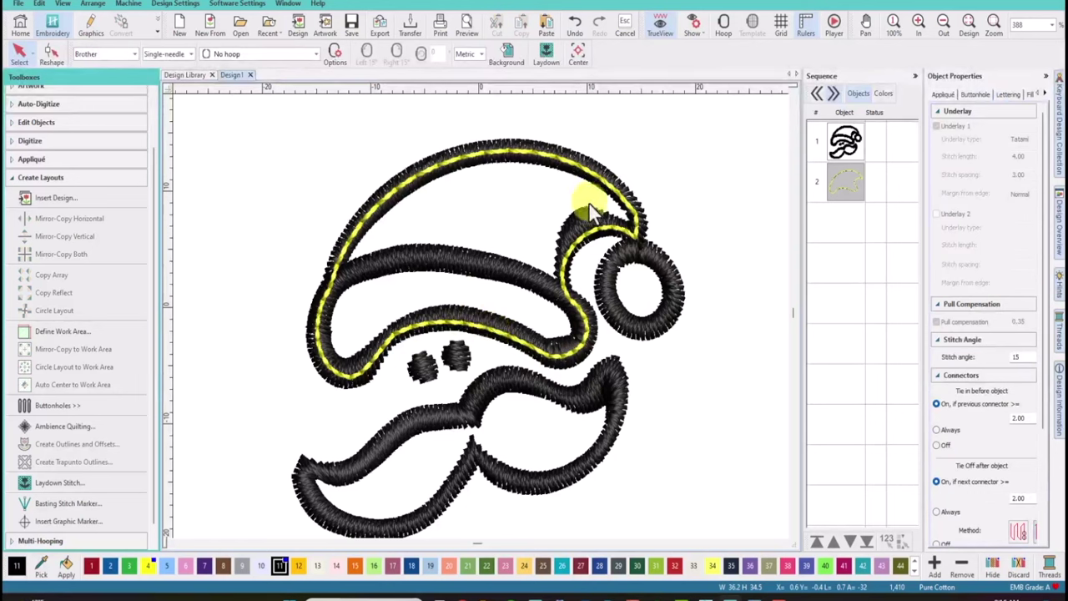
Recolour the hat outline red and delete its points around the lower-left curl.
{"action": "left_click", "coordinate": [478, 328]}
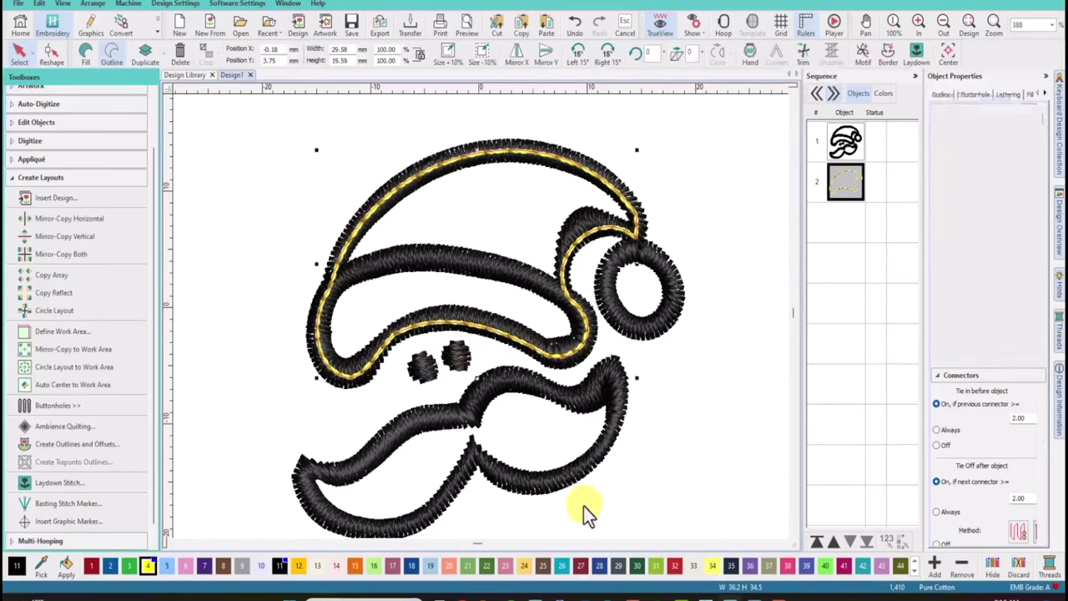
{"action": "left_click", "coordinate": [674, 568]}
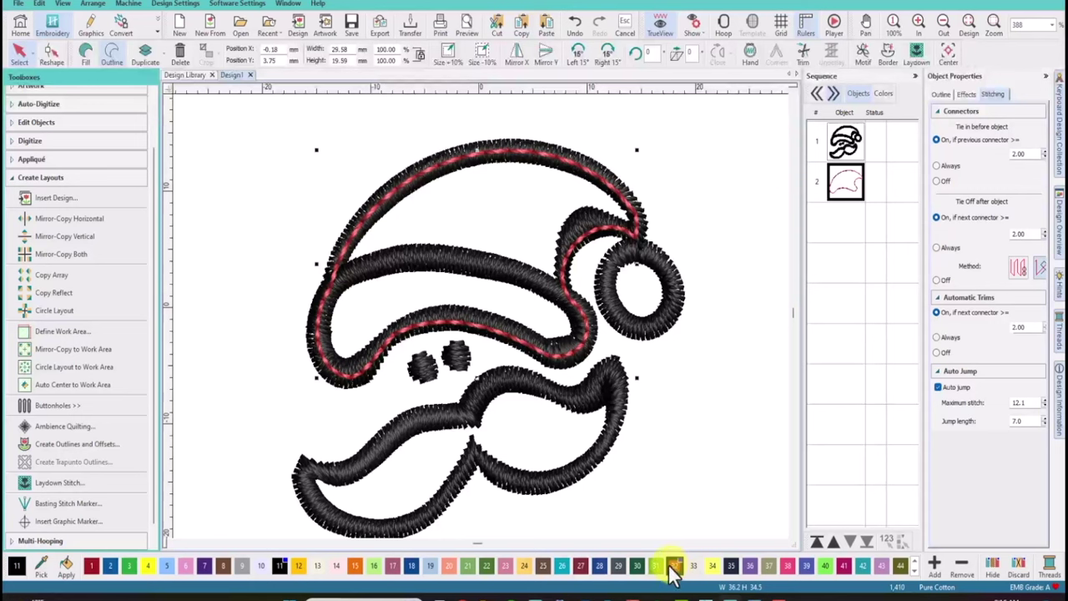
{"action": "key", "text": "h"}
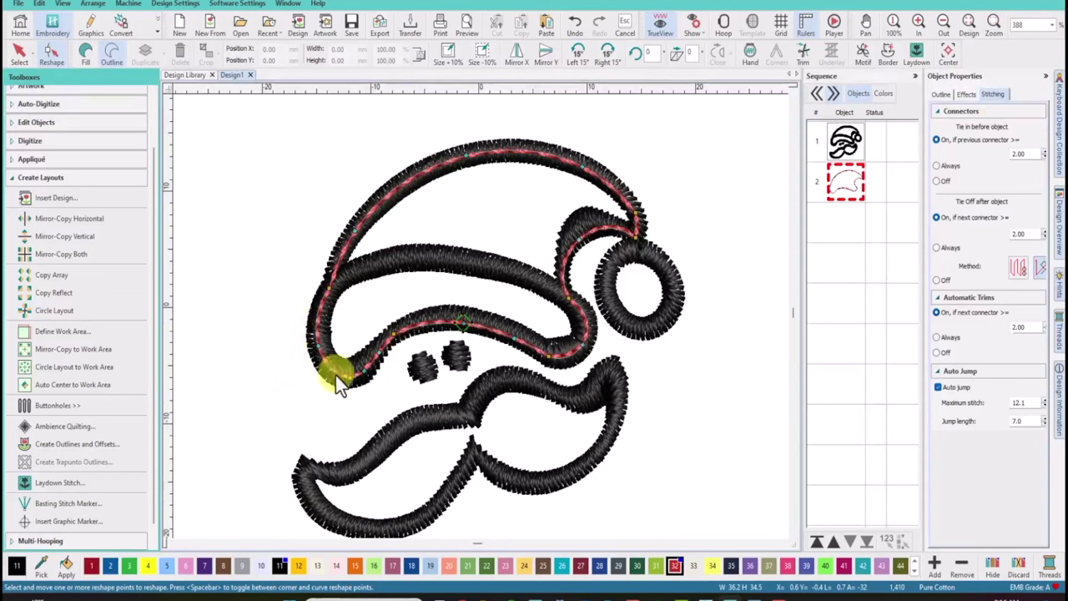
{"action": "left_click_drag", "start_coordinate": [294, 329], "coordinate": [386, 398]}
{"action": "key", "text": "Delete"}
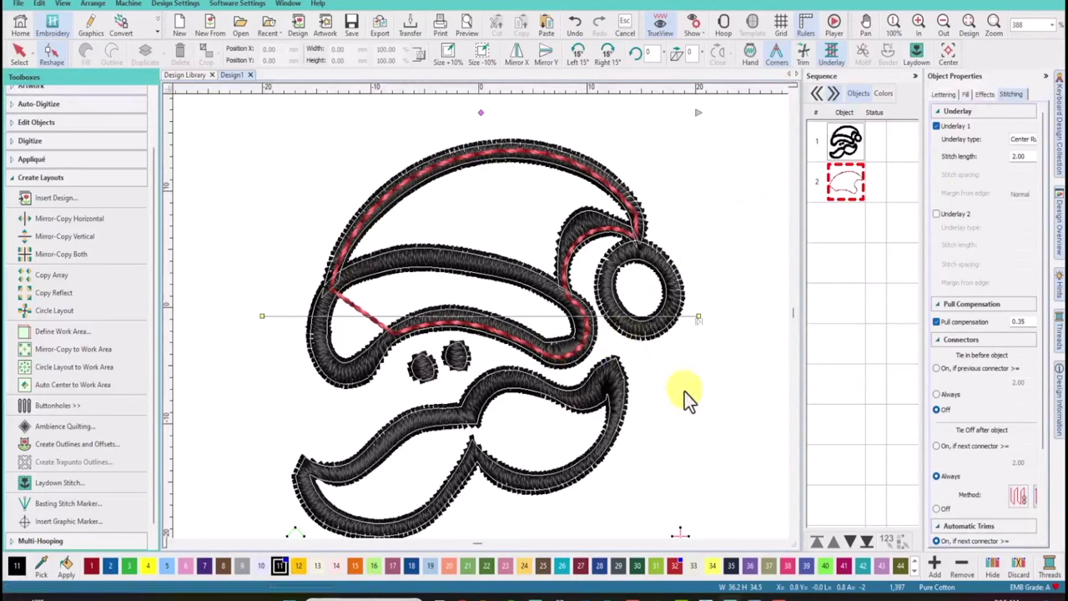
Move, delete and add outline points so the red outline's lower edge follows the brim.
{"action": "left_click", "coordinate": [715, 386]}
{"action": "left_click", "coordinate": [554, 346]}
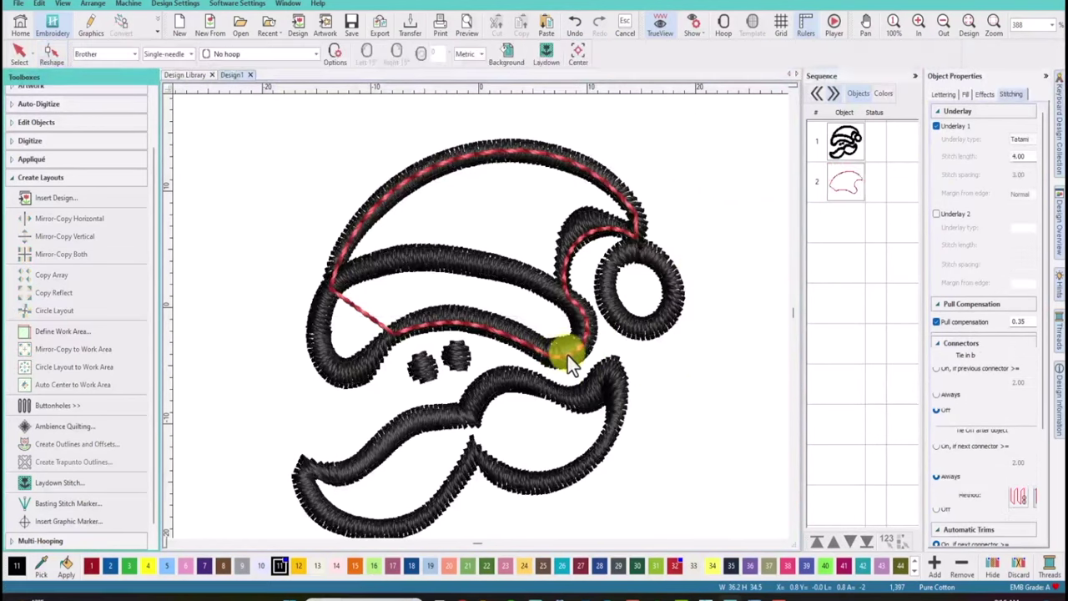
{"action": "left_click", "coordinate": [859, 190]}
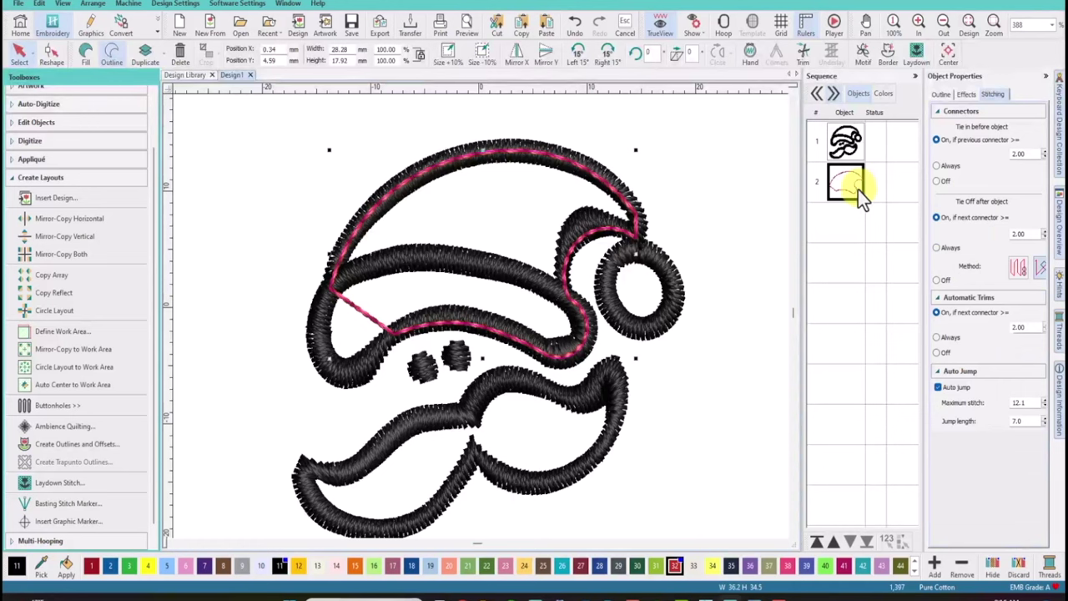
{"action": "key", "text": "h"}
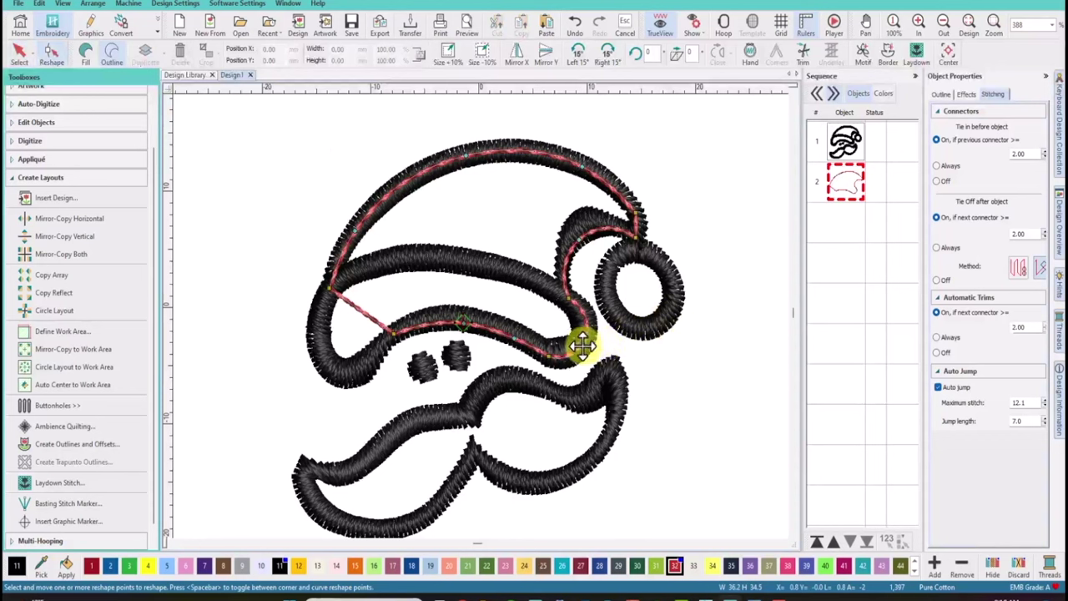
{"action": "left_click_drag", "start_coordinate": [584, 346], "coordinate": [524, 343]}
{"action": "key", "text": "Delete"}
{"action": "left_click_drag", "start_coordinate": [461, 319], "coordinate": [459, 267]}
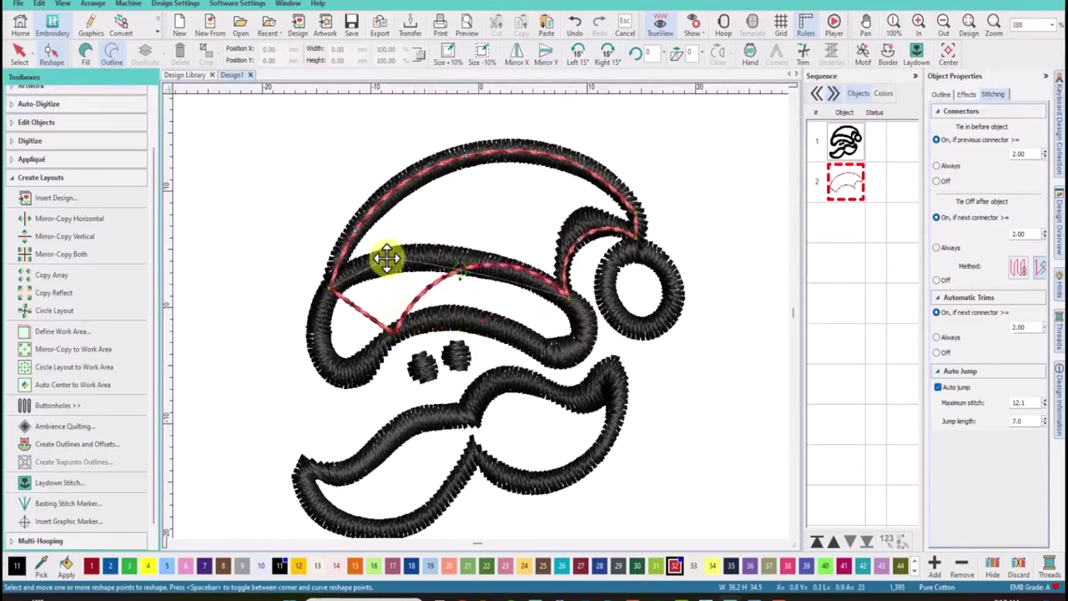
{"action": "key", "text": "Delete"}
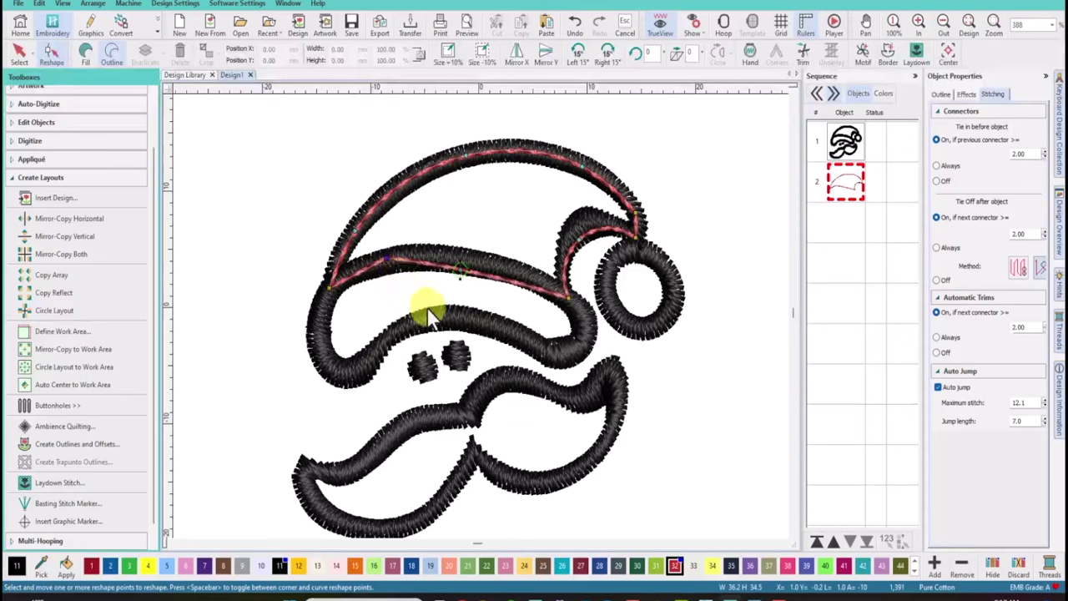
{"action": "left_click", "coordinate": [460, 271]}
{"action": "left_click_drag", "start_coordinate": [469, 272], "coordinate": [462, 257]}
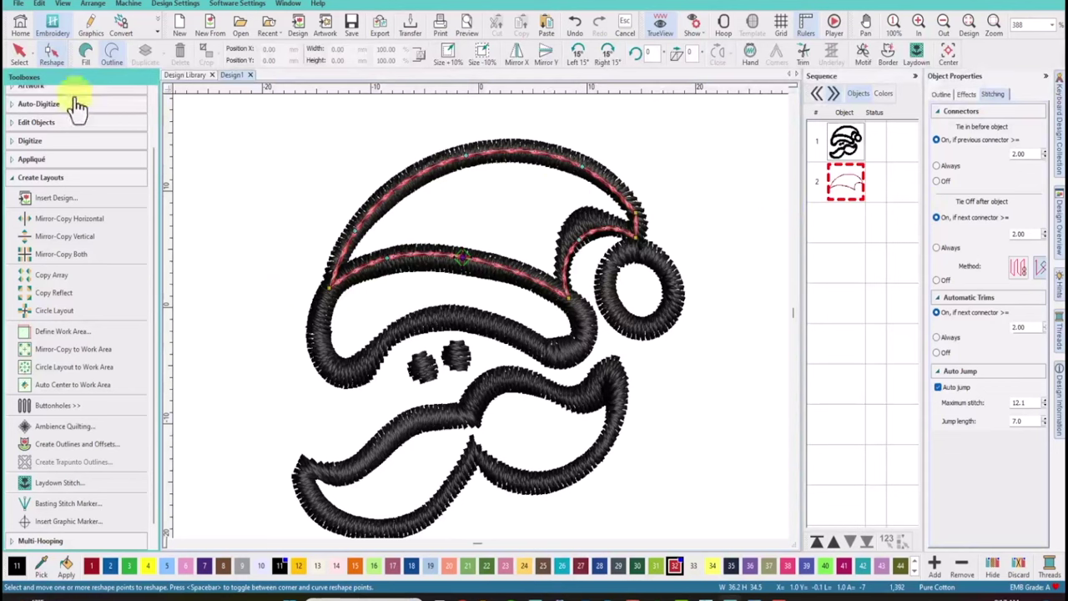
Convert the red hat crown outline to a fill with 1.20 mm spacing and underlay off.
{"action": "left_click", "coordinate": [83, 48]}
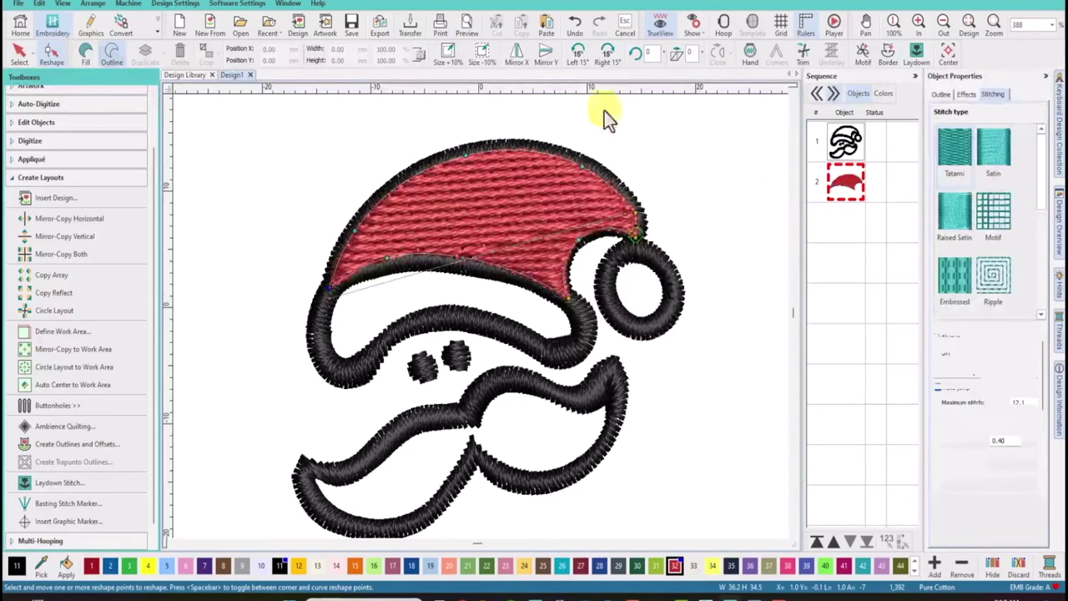
{"action": "left_click_drag", "start_coordinate": [1015, 443], "coordinate": [968, 443]}
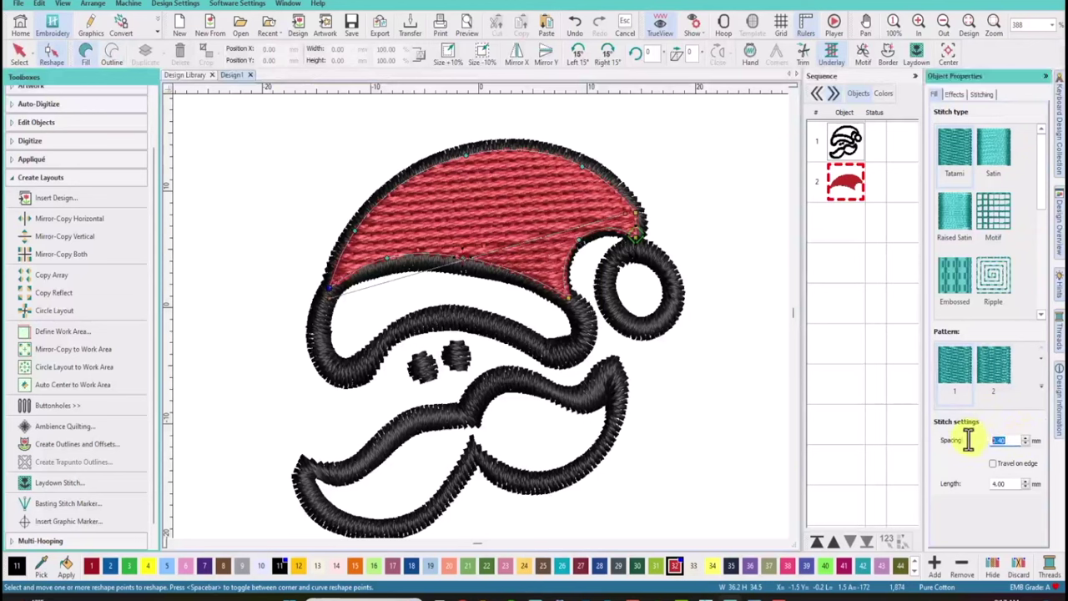
{"action": "type", "text": "1.2"}
{"action": "key", "text": "Return"}
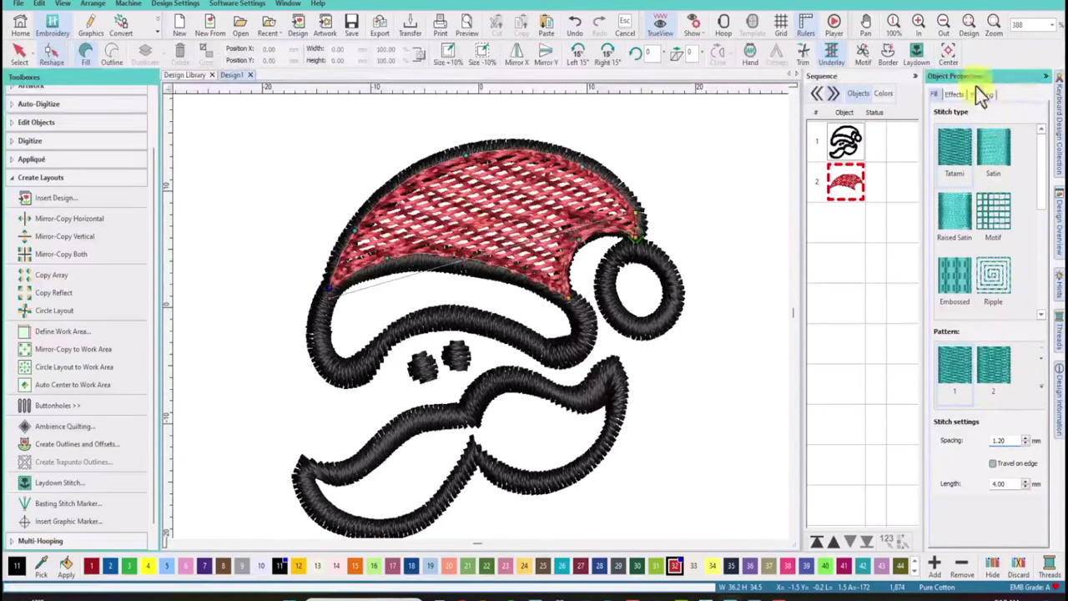
{"action": "left_click", "coordinate": [978, 96]}
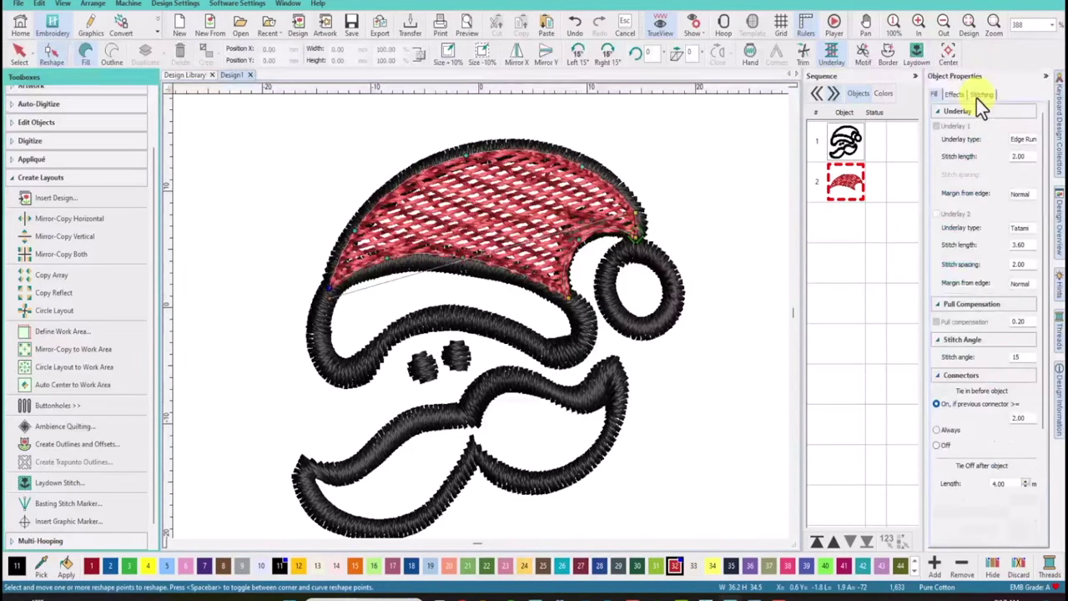
{"action": "left_click", "coordinate": [936, 126]}
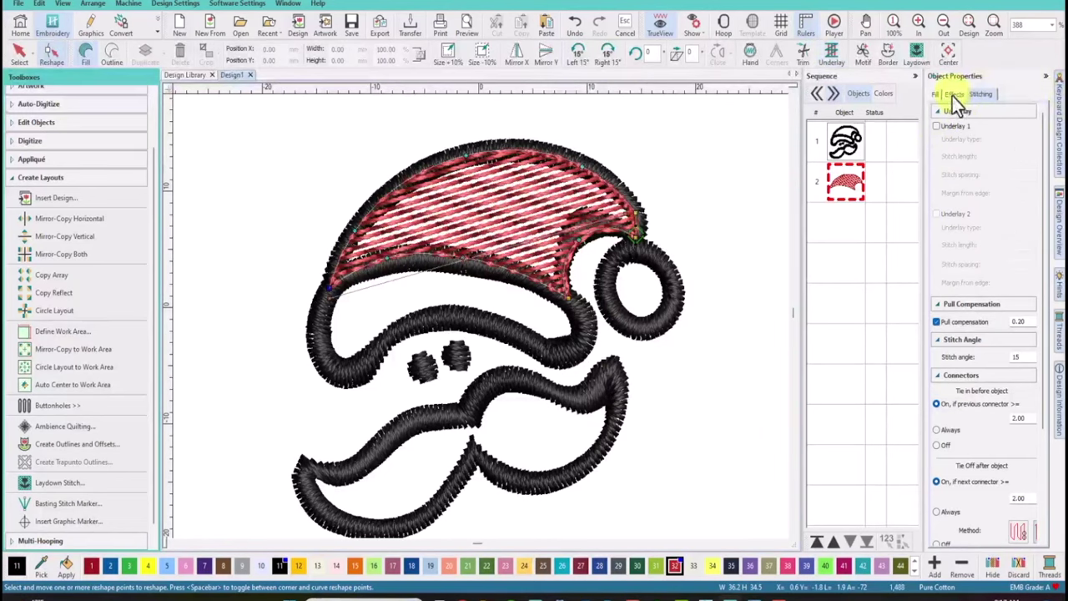
{"action": "left_click", "coordinate": [952, 96]}
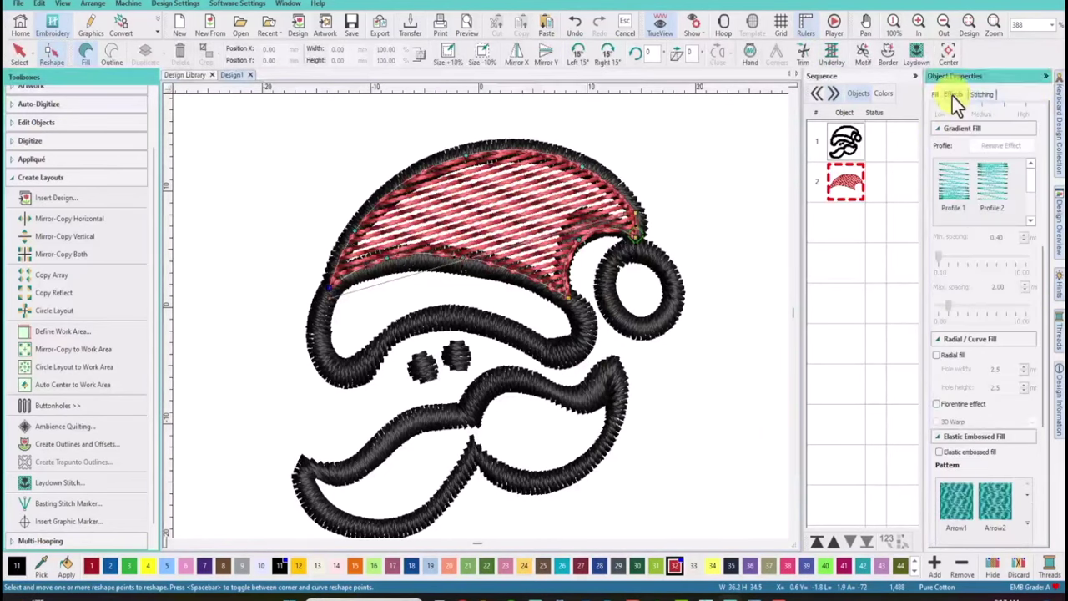
Turn on Florentine for the hat fill, sequence it first, and arch its curve above the hat.
{"action": "left_click", "coordinate": [936, 404]}
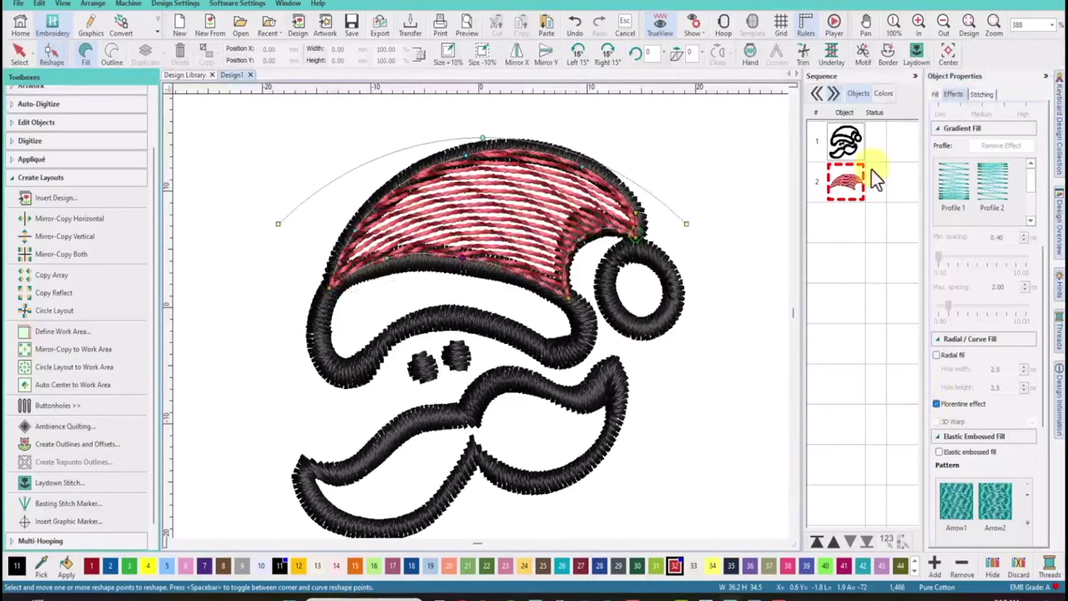
{"action": "left_click", "coordinate": [818, 545]}
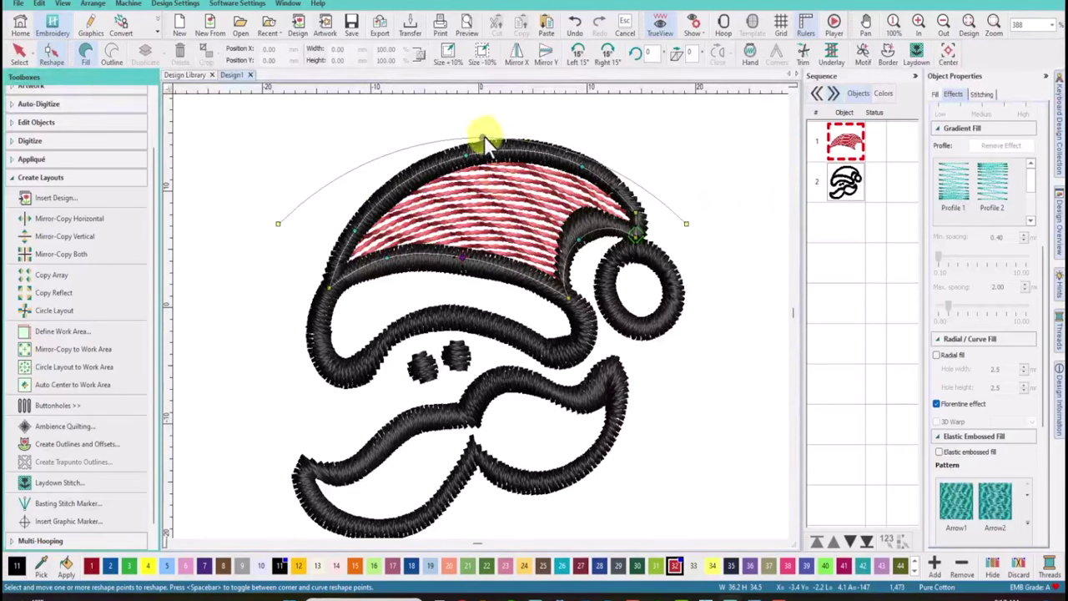
{"action": "left_click_drag", "start_coordinate": [487, 148], "coordinate": [484, 257]}
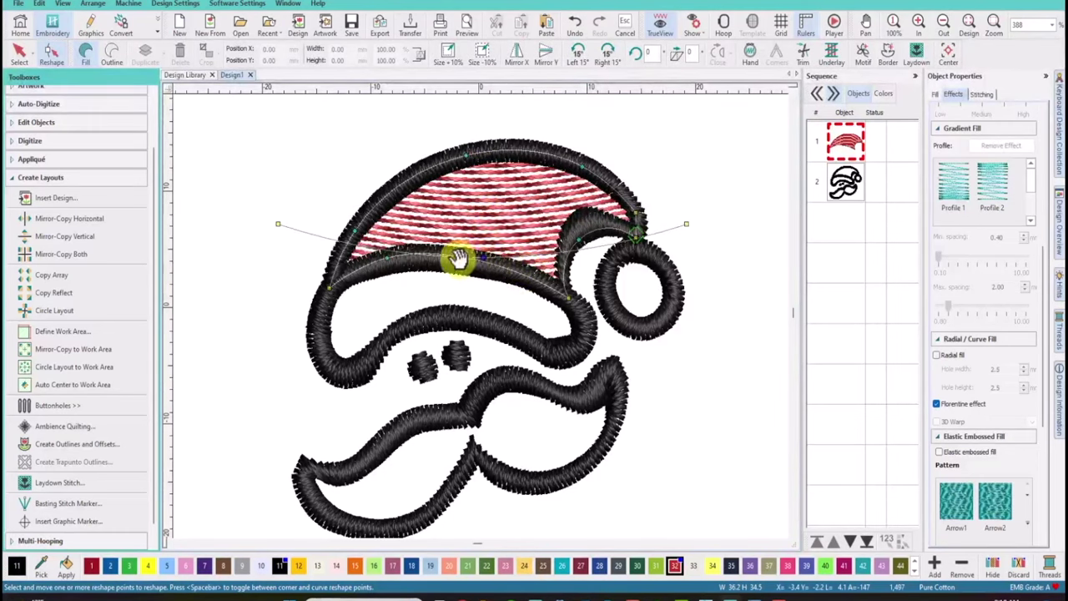
{"action": "left_click_drag", "start_coordinate": [488, 263], "coordinate": [490, 117]}
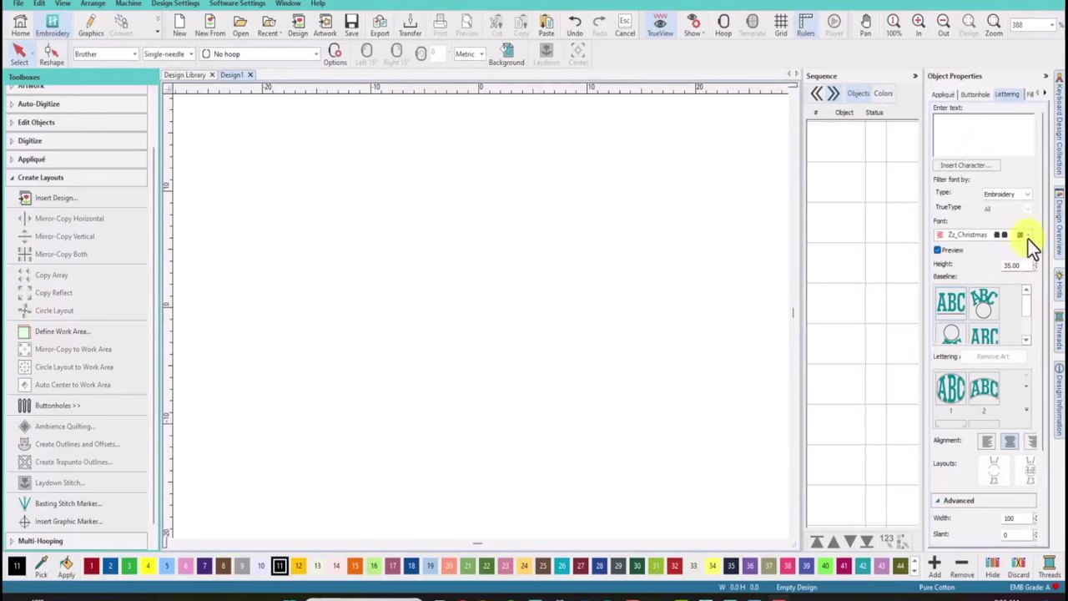
Insert the football helmet glyph from the Zz_Sports 1 Elements font.
{"action": "left_click", "coordinate": [1027, 235]}
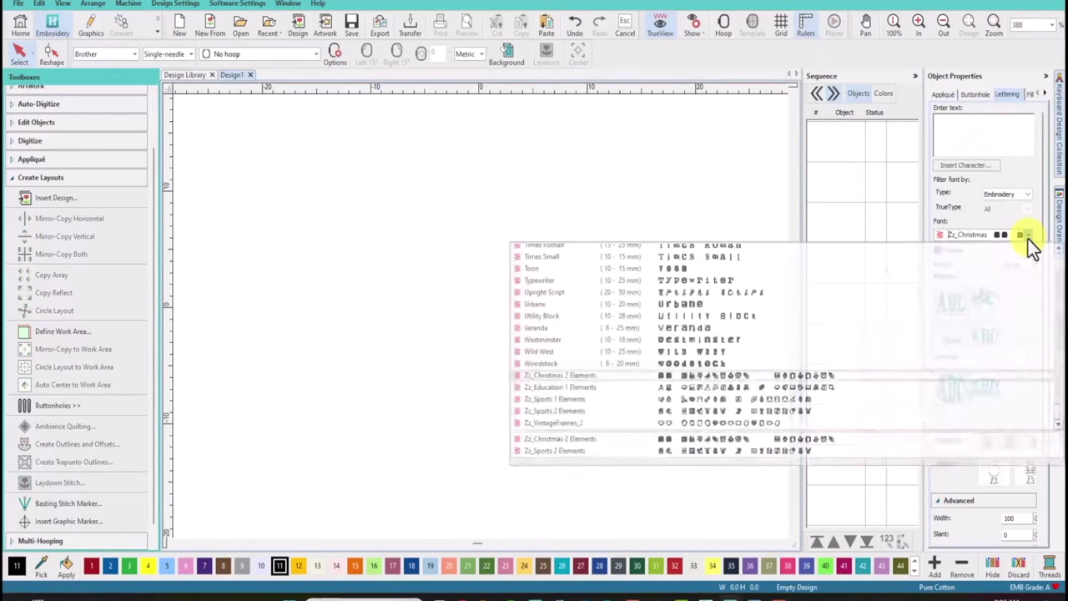
{"action": "left_click", "coordinate": [564, 400]}
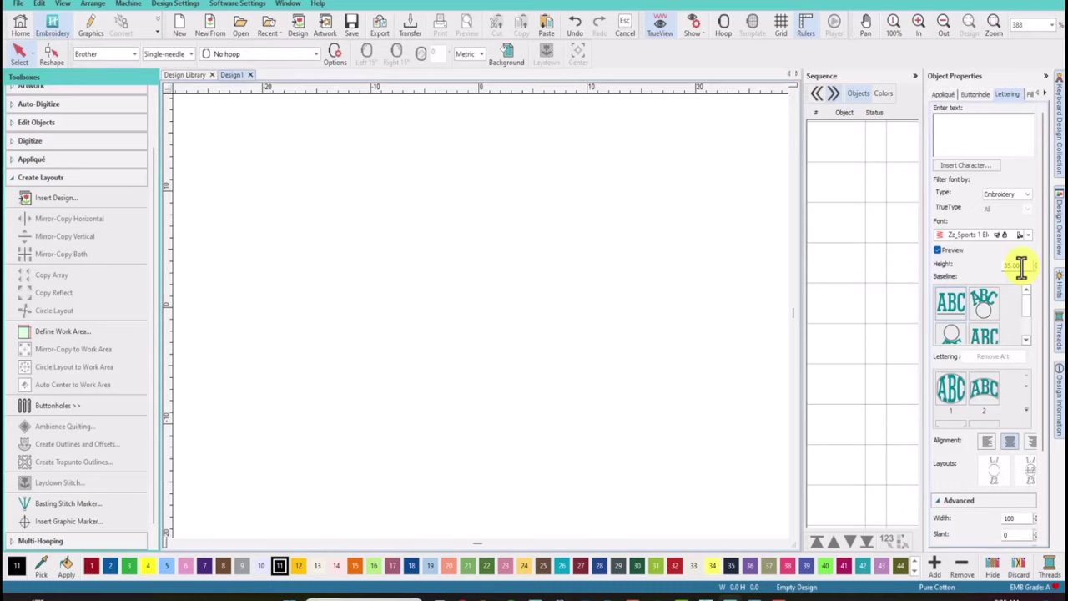
{"action": "left_click", "coordinate": [984, 167]}
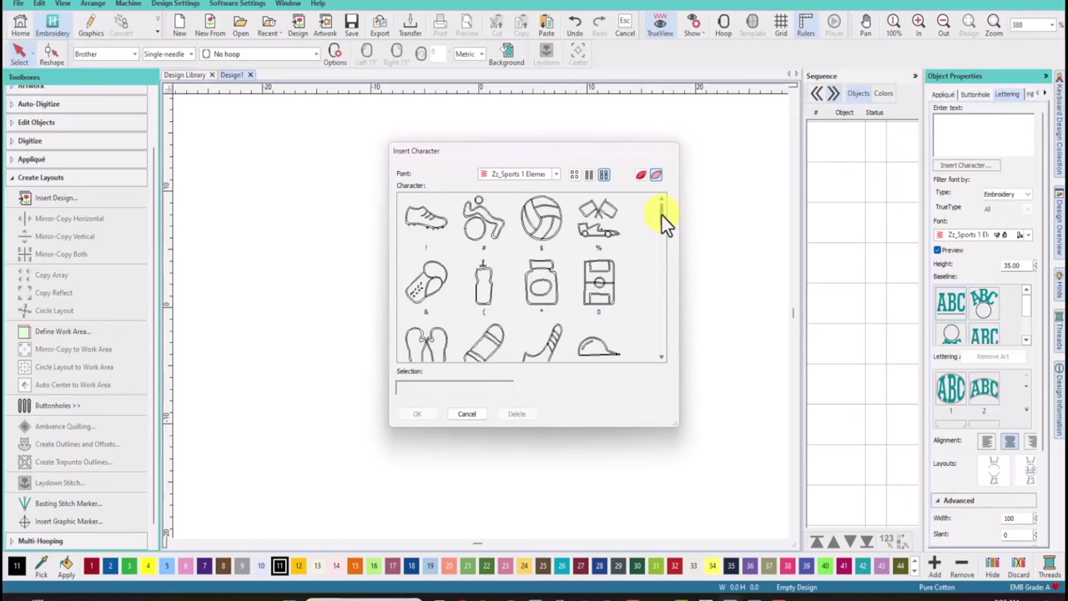
{"action": "left_click_drag", "start_coordinate": [662, 215], "coordinate": [660, 250]}
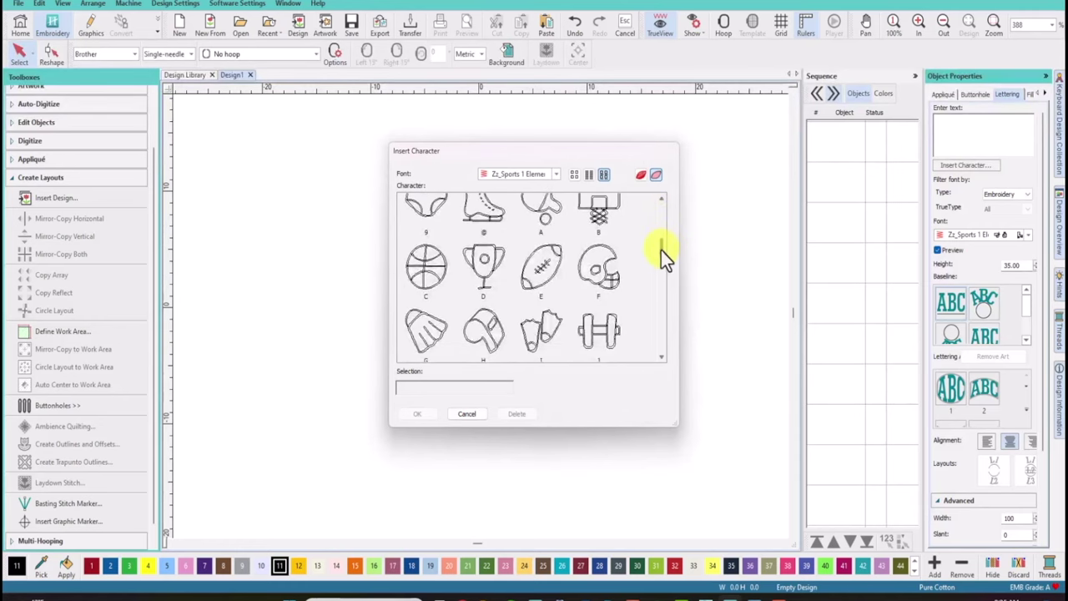
{"action": "left_click", "coordinate": [604, 278]}
{"action": "left_click", "coordinate": [414, 417]}
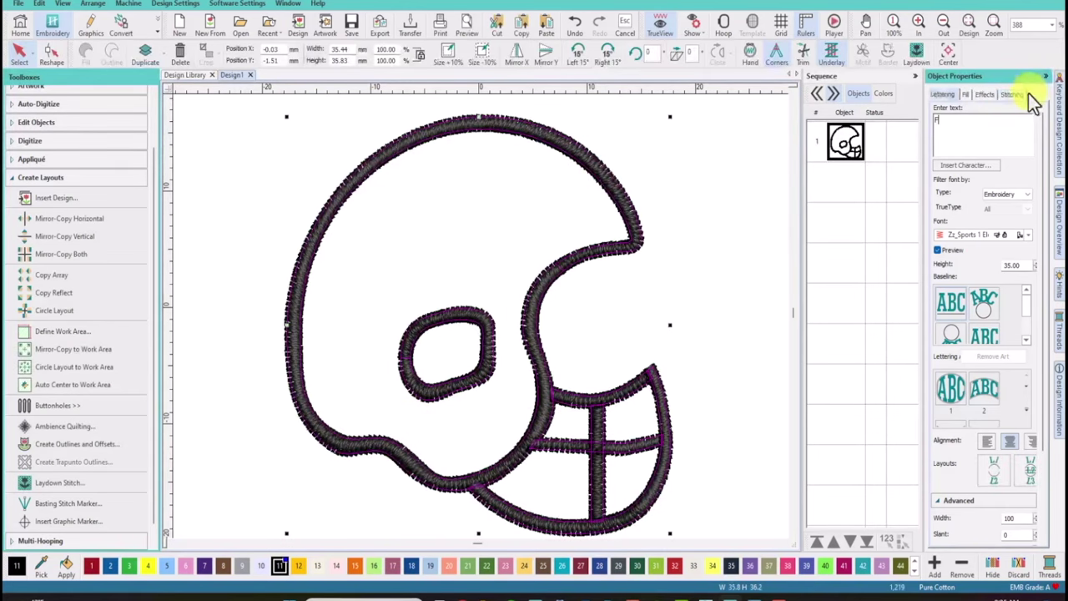
Set the helmet's pull compensation to 0.35.
{"action": "left_click", "coordinate": [1010, 94]}
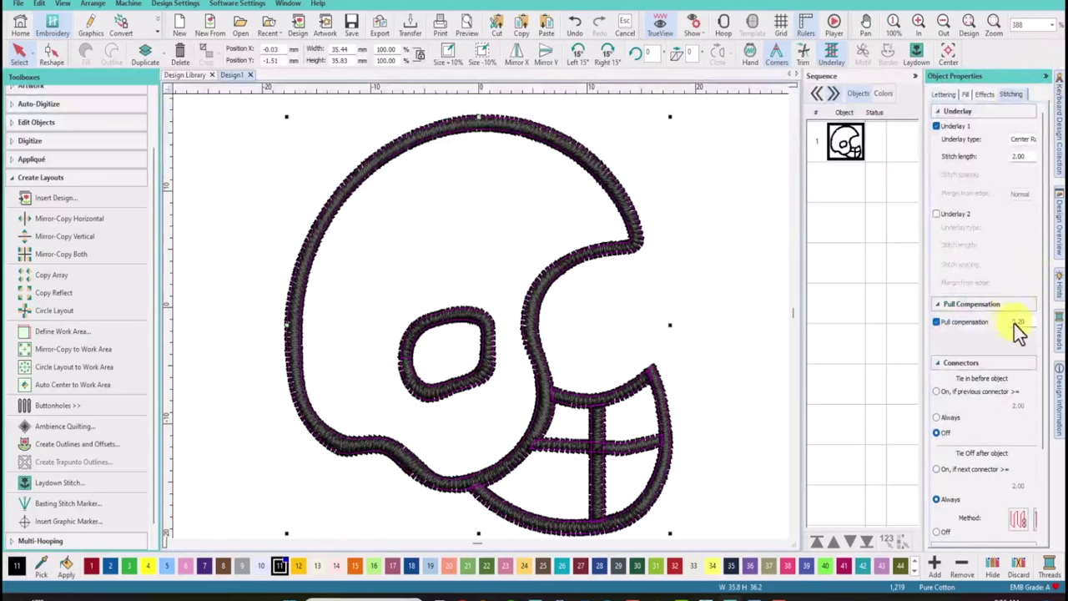
{"action": "left_click", "coordinate": [1017, 322]}
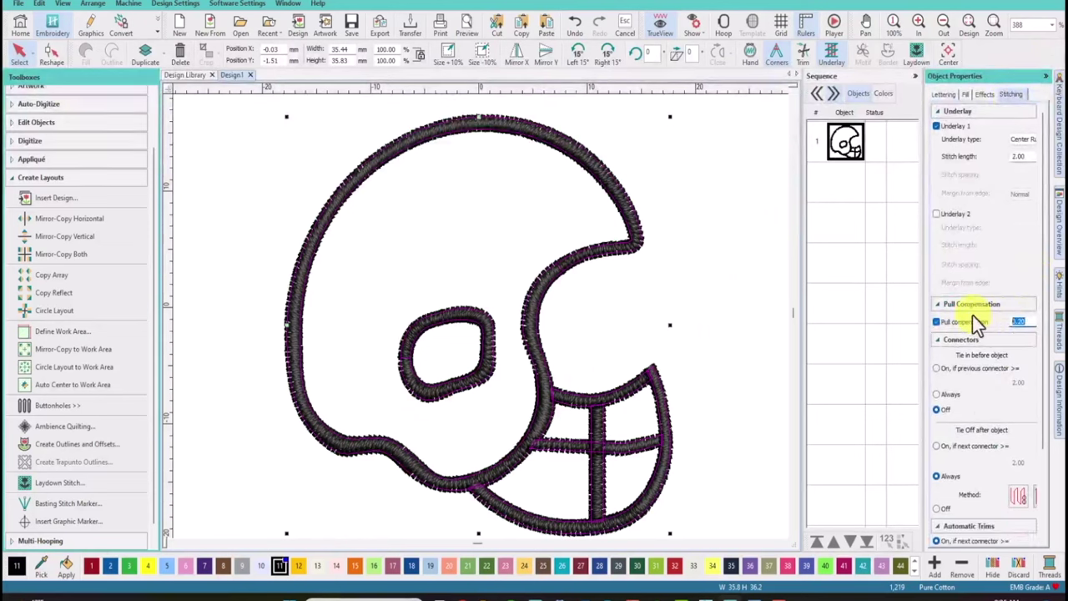
{"action": "key", "text": "Return"}
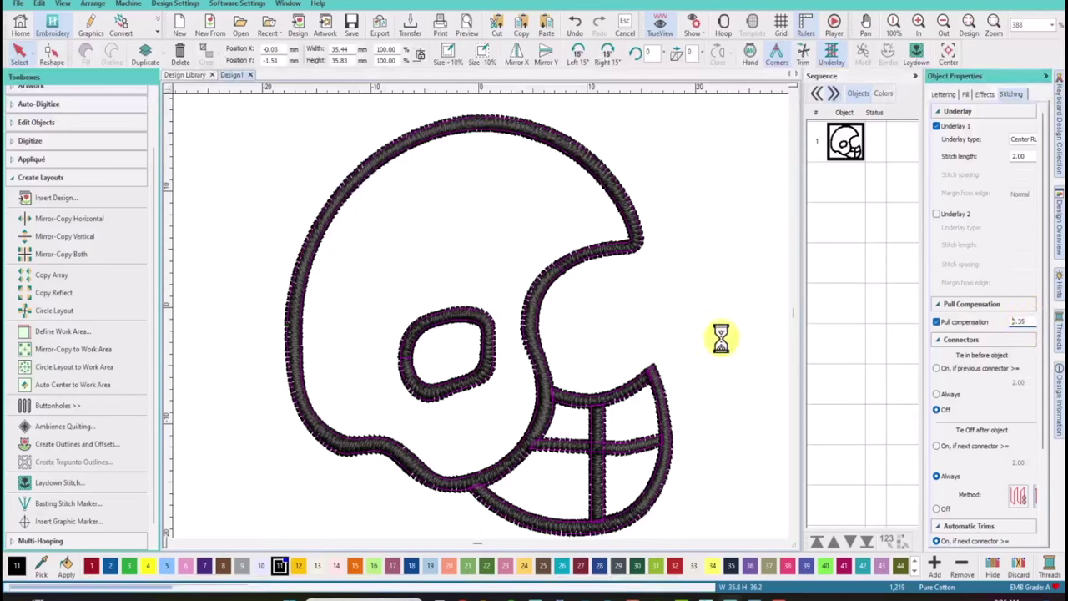
Add a yellow -0.50 offset outline inside the helmet.
{"action": "left_click", "coordinate": [72, 444]}
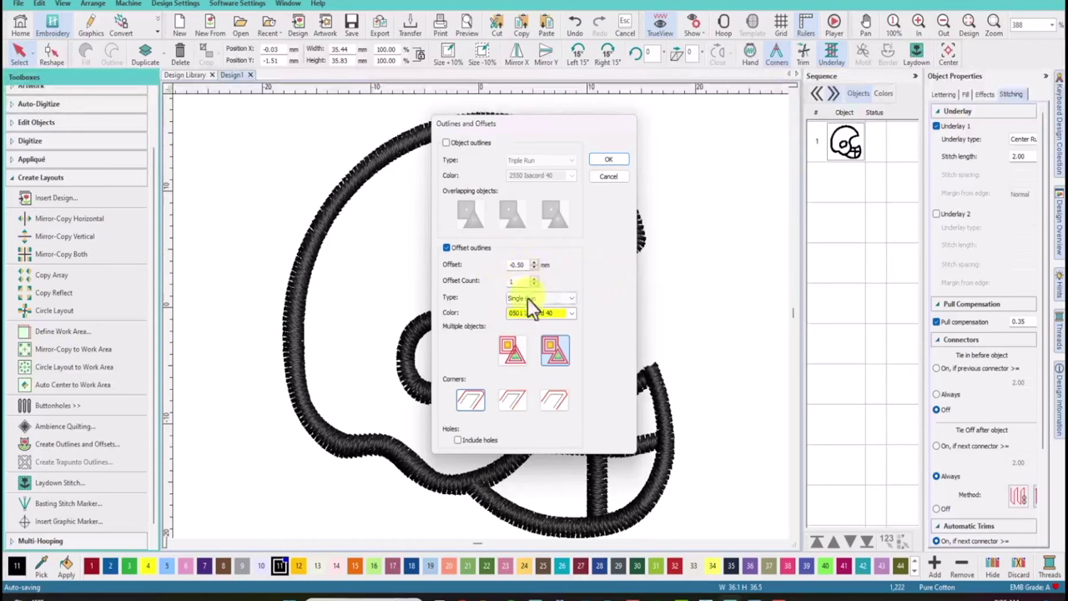
{"action": "left_click", "coordinate": [610, 161]}
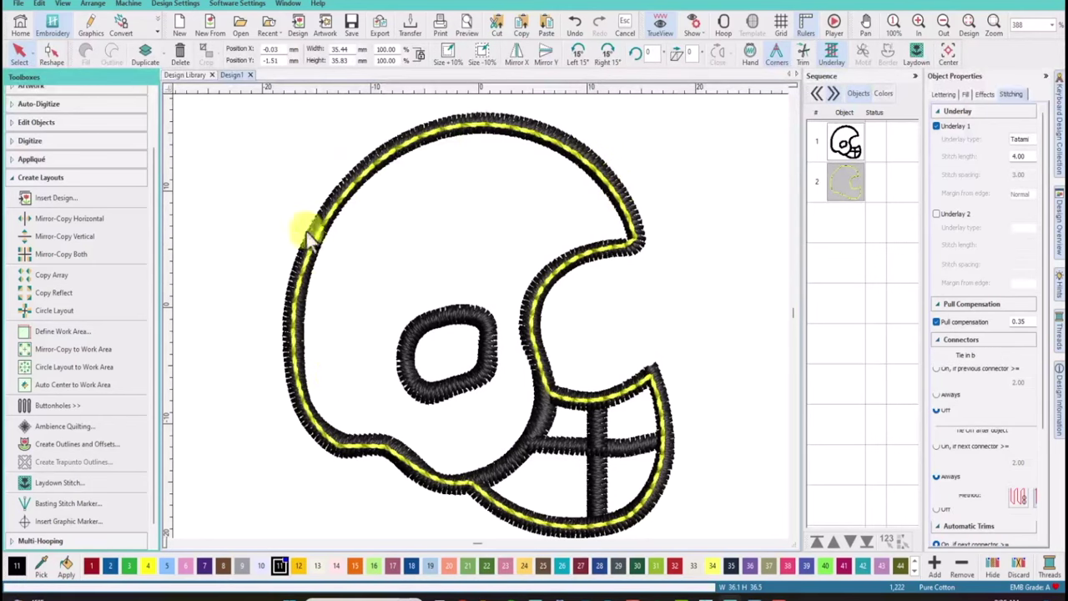
{"action": "left_click", "coordinate": [402, 293]}
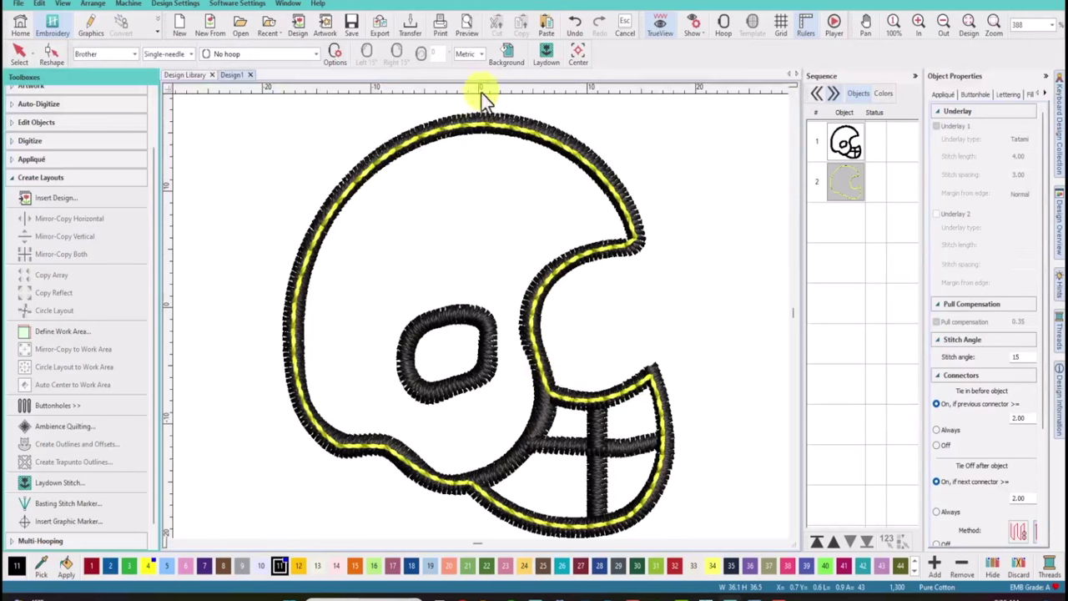
Undo the offset outline and break the helmet apart into six objects.
{"action": "left_click", "coordinate": [575, 29]}
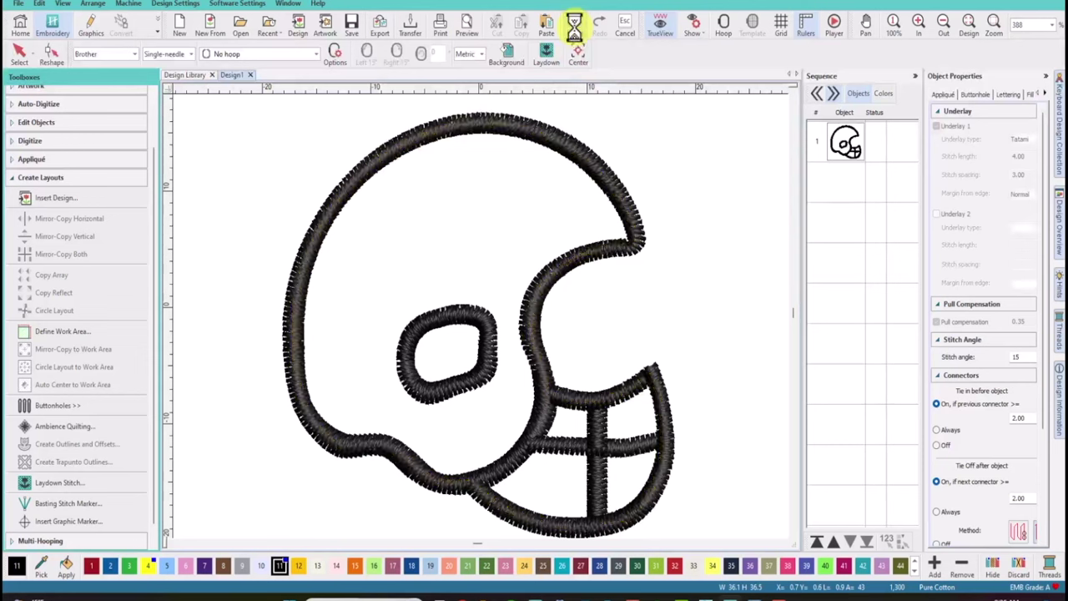
{"action": "left_click", "coordinate": [843, 155]}
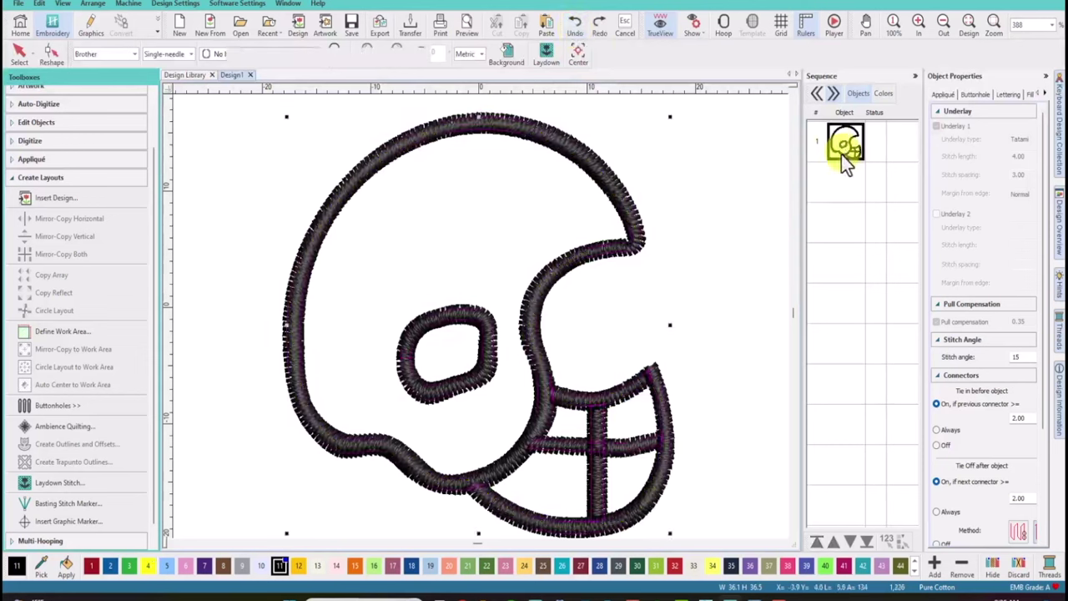
{"action": "left_click", "coordinate": [37, 123]}
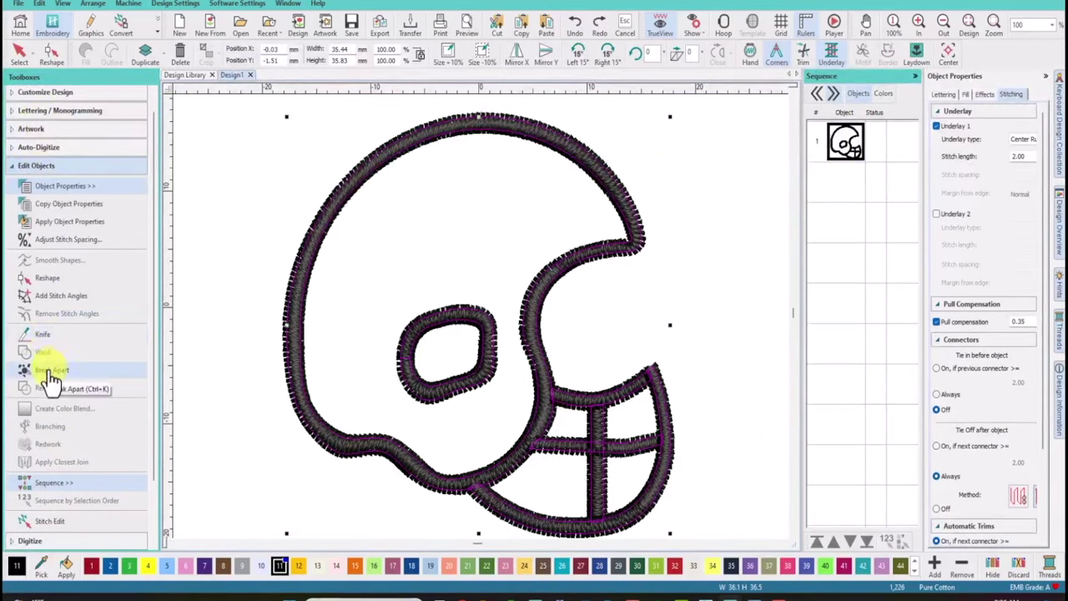
{"action": "left_click", "coordinate": [50, 373]}
{"action": "key", "text": "Escape"}
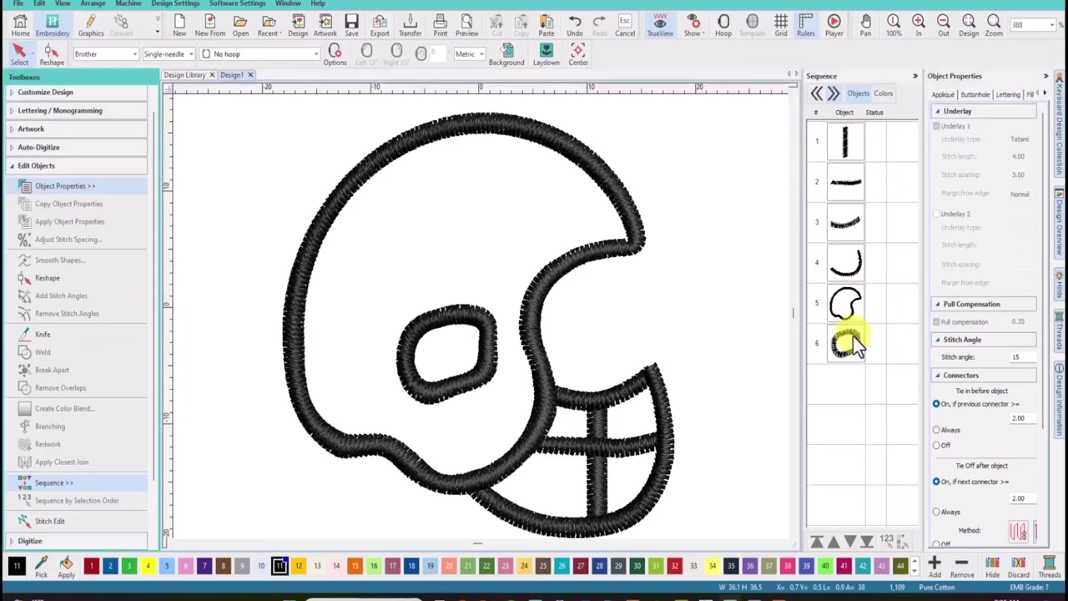
Select the helmet shell object and bring up Outlines and Offsets for it.
{"action": "left_click", "coordinate": [857, 292]}
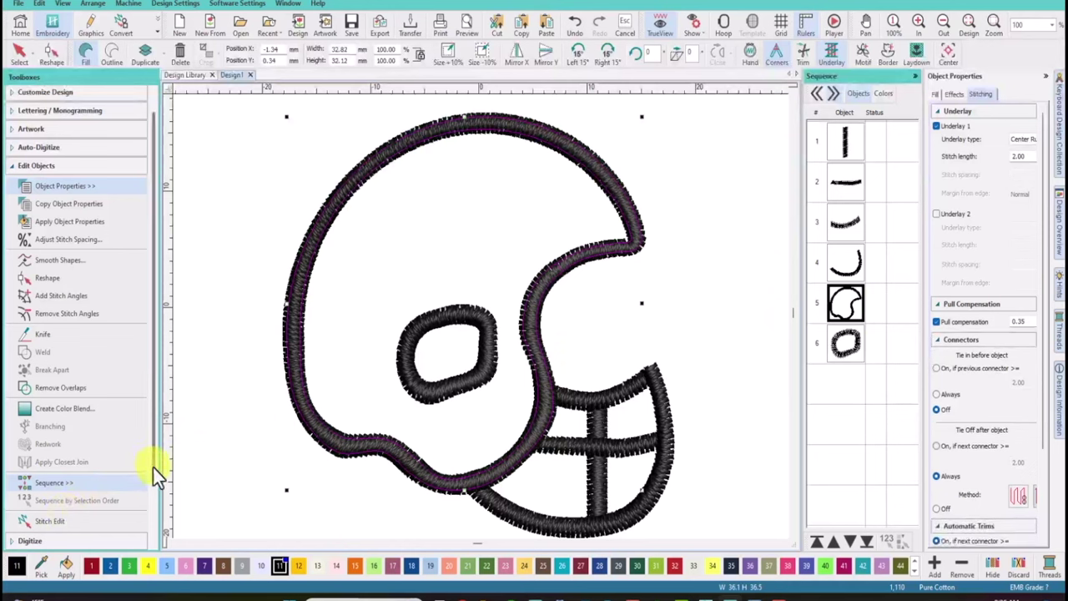
{"action": "scroll", "coordinate": [153, 468], "scroll_direction": "down", "scroll_amount": 2}
{"action": "scroll", "coordinate": [146, 522], "scroll_direction": "down", "scroll_amount": 1}
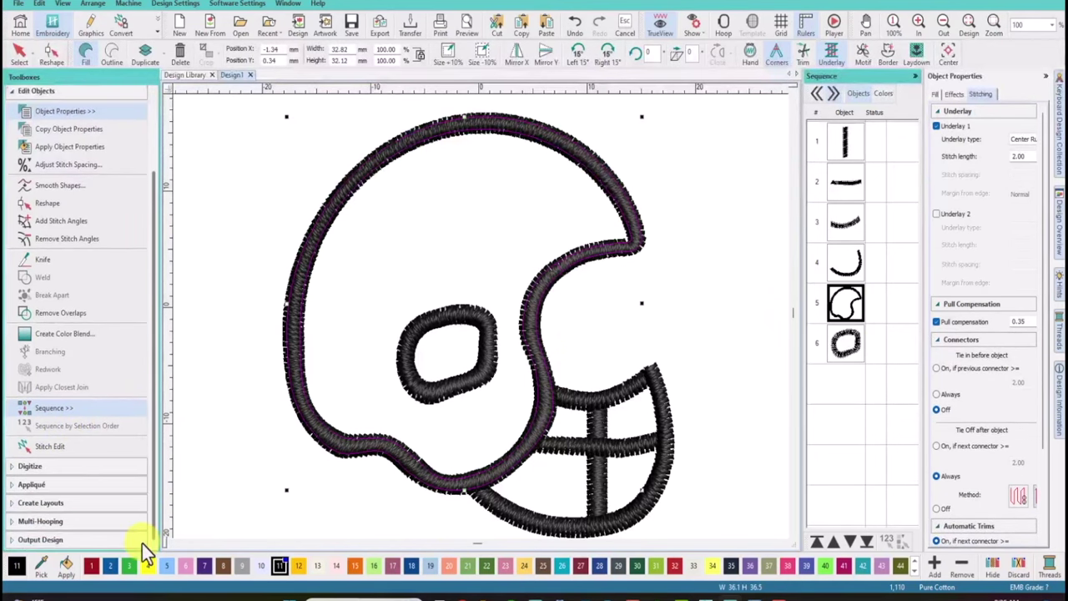
{"action": "left_click", "coordinate": [70, 504]}
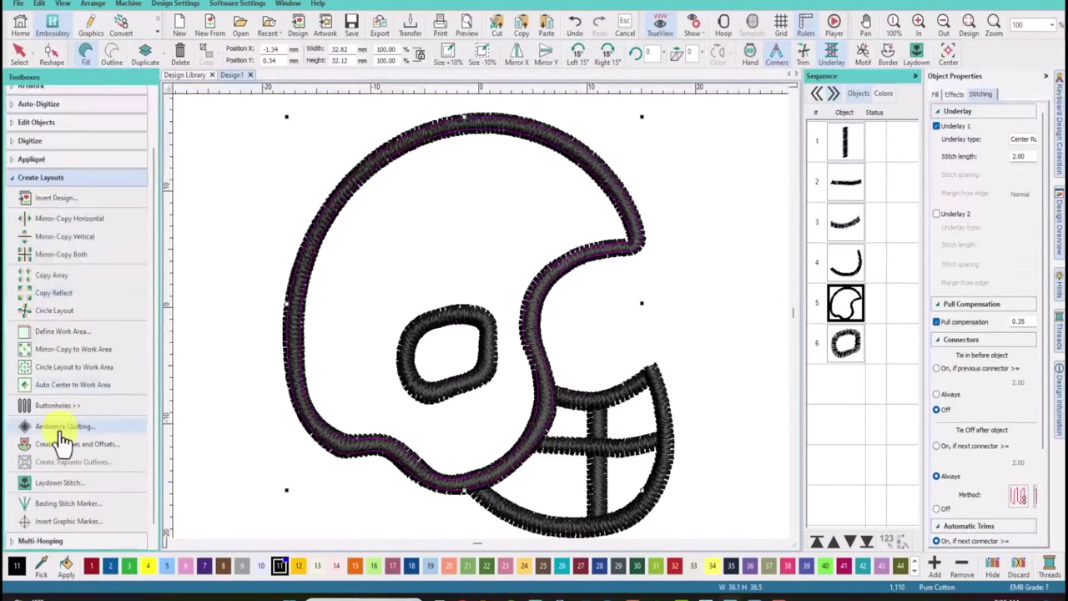
{"action": "left_click", "coordinate": [65, 443]}
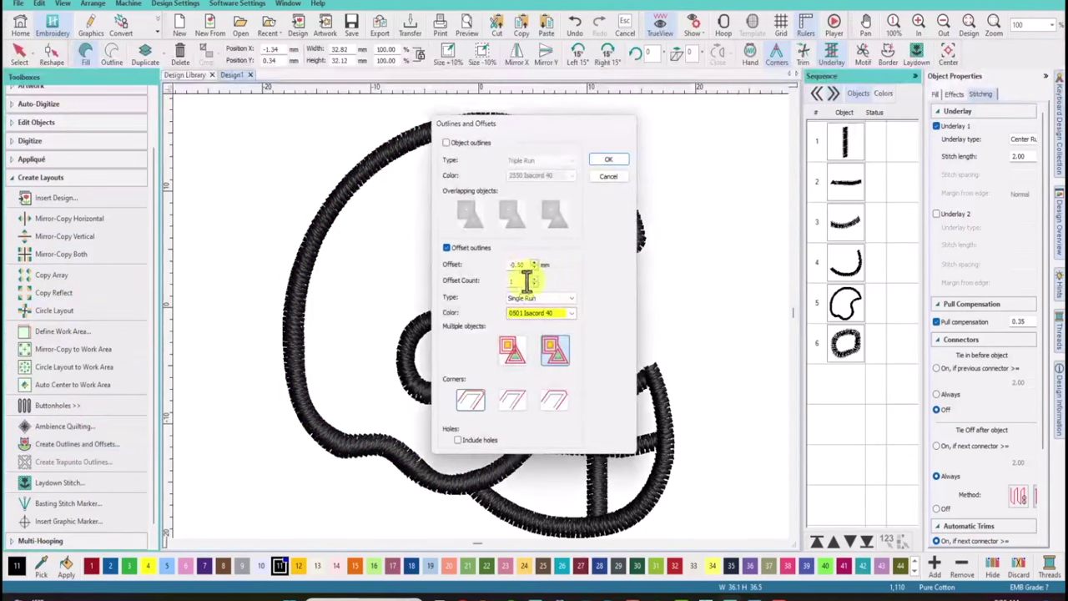
Add yellow offset outlines inside the shell and eye hole, moving the eye-hole one to slot 7.
{"action": "left_click", "coordinate": [607, 160]}
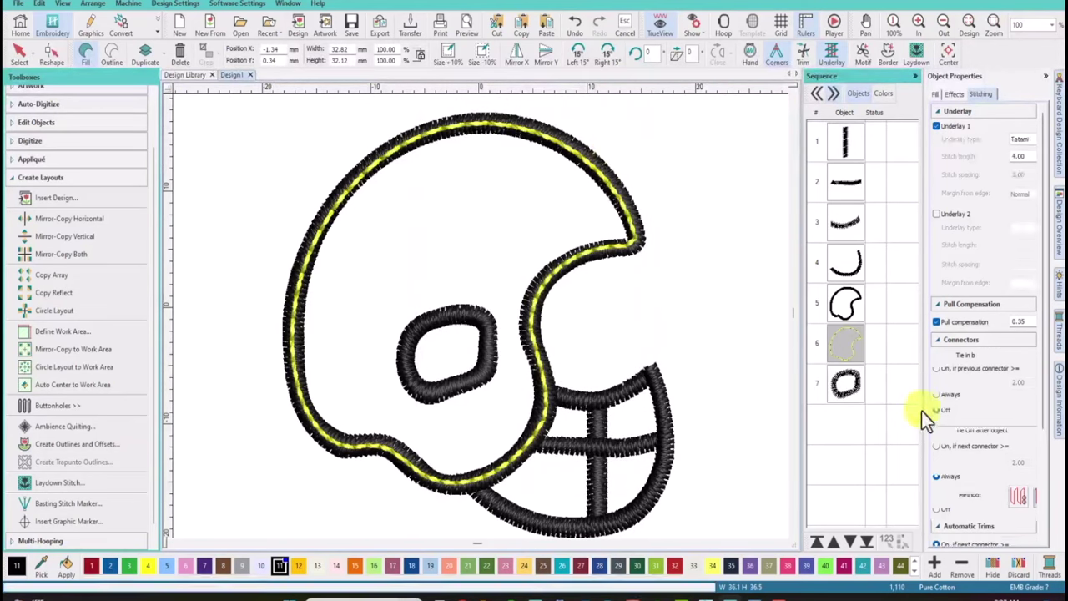
{"action": "left_click", "coordinate": [856, 392]}
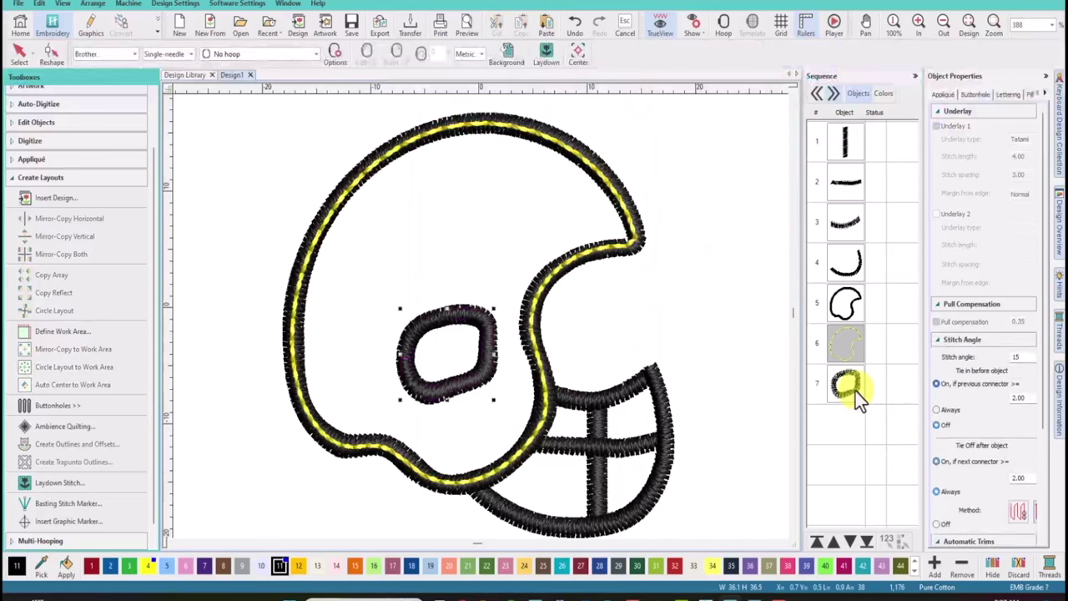
{"action": "left_click", "coordinate": [77, 446]}
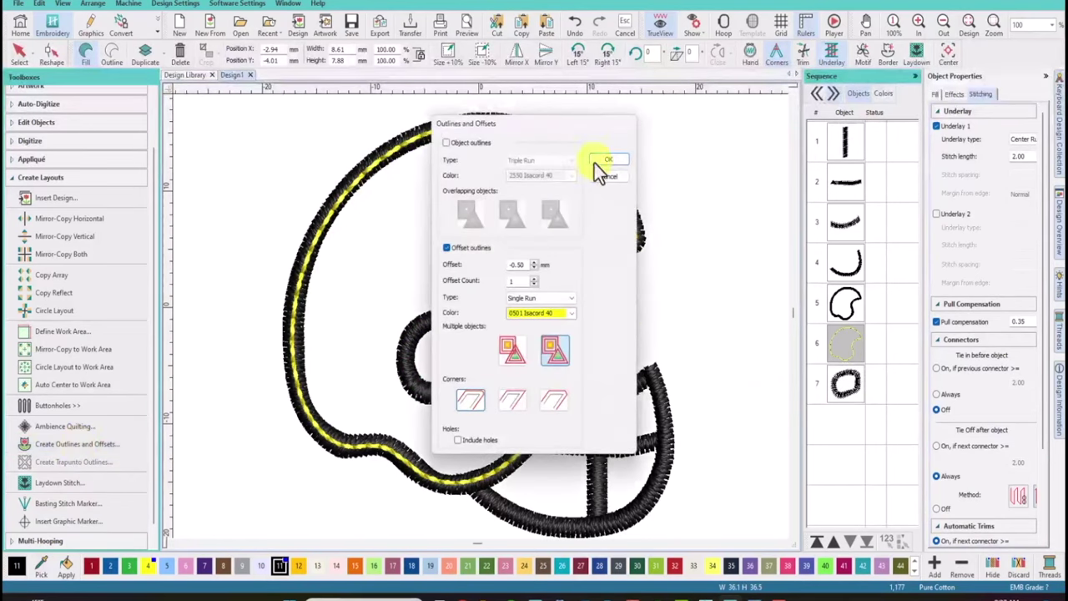
{"action": "left_click", "coordinate": [607, 160]}
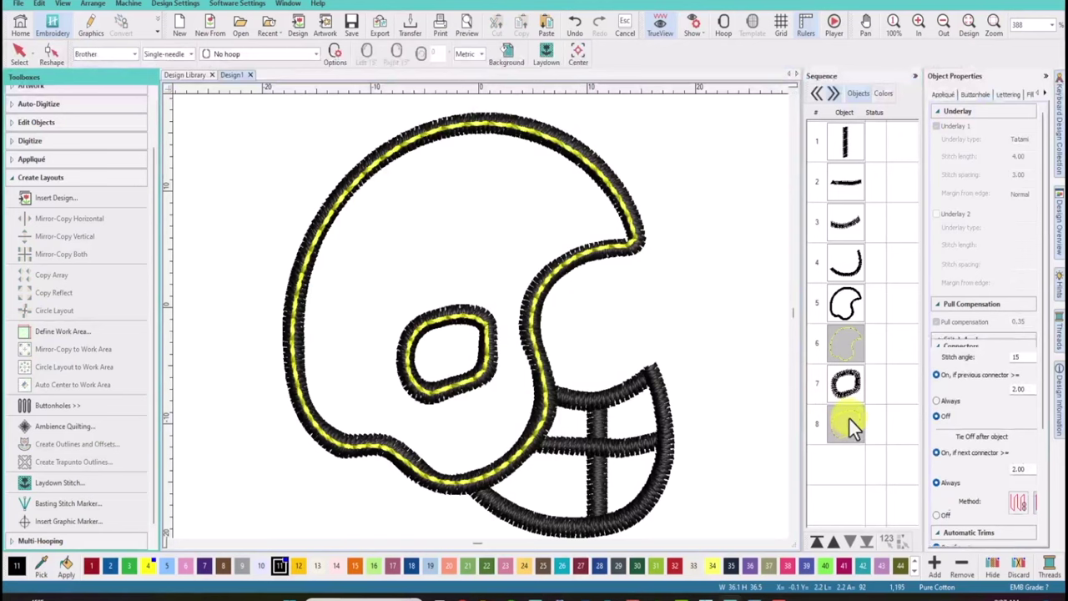
{"action": "left_click_drag", "start_coordinate": [850, 419], "coordinate": [856, 391]}
{"action": "left_click", "coordinate": [843, 368]}
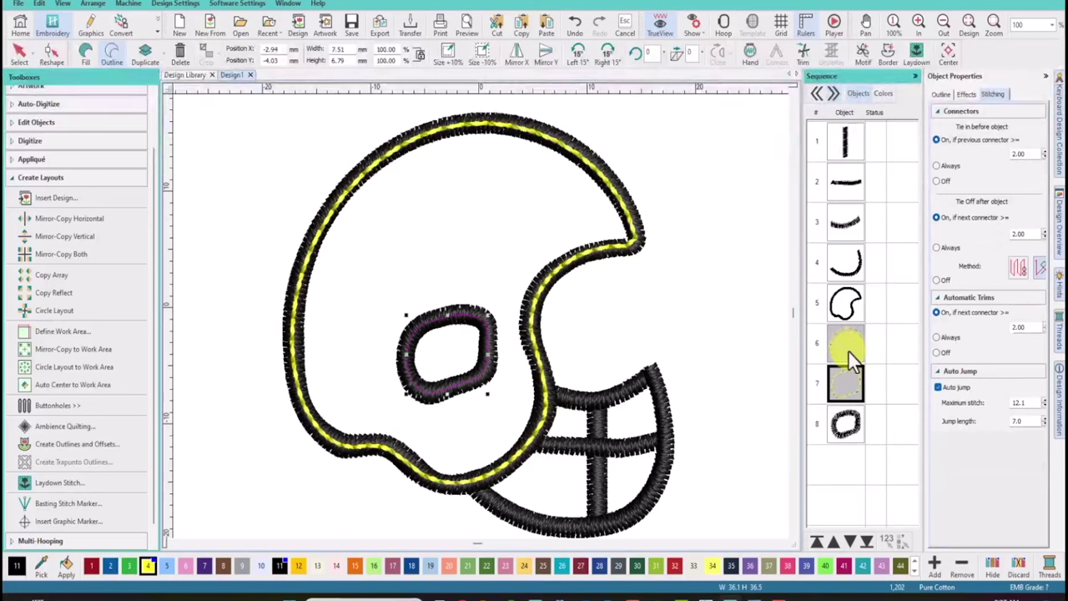
Fill both yellow offset outlines, then delete the eye-hole fill so the hole stays open.
{"action": "left_click", "coordinate": [848, 352], "text": "ctrl"}
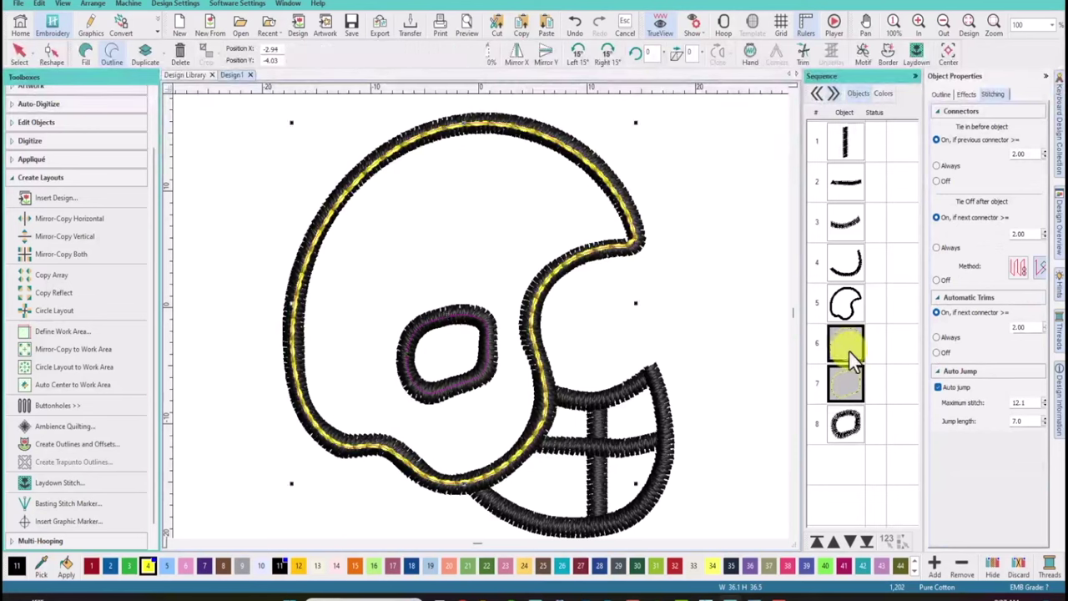
{"action": "left_click", "coordinate": [85, 54]}
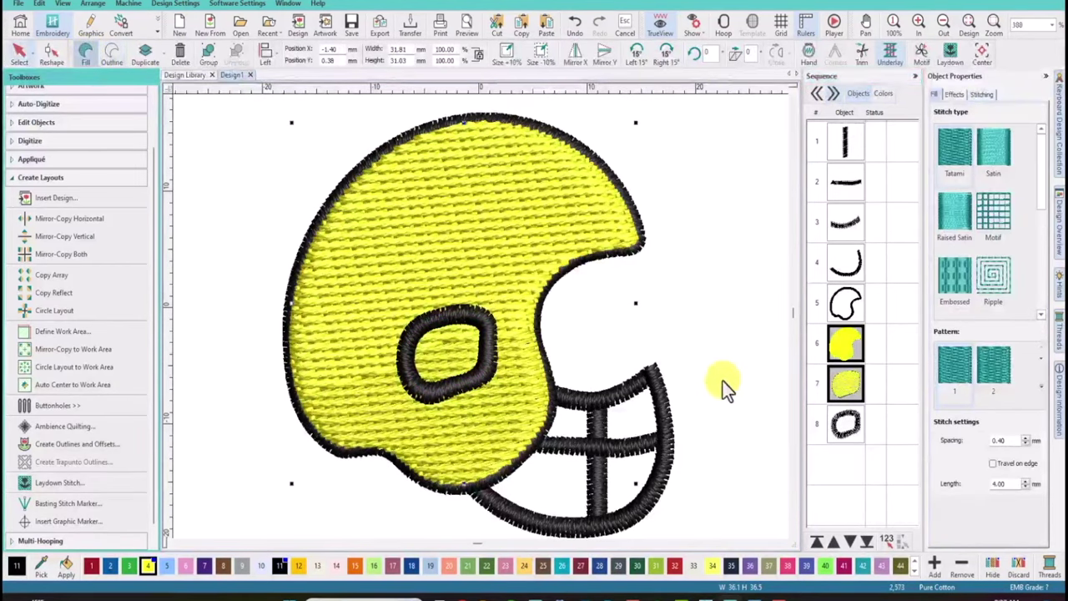
{"action": "left_click", "coordinate": [854, 384]}
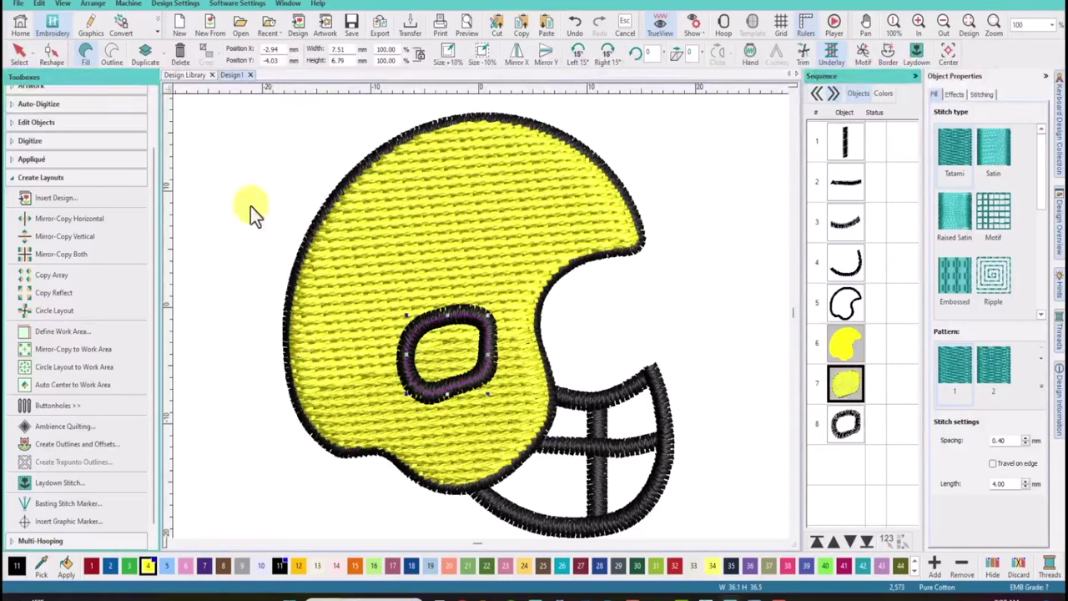
{"action": "left_click", "coordinate": [57, 125]}
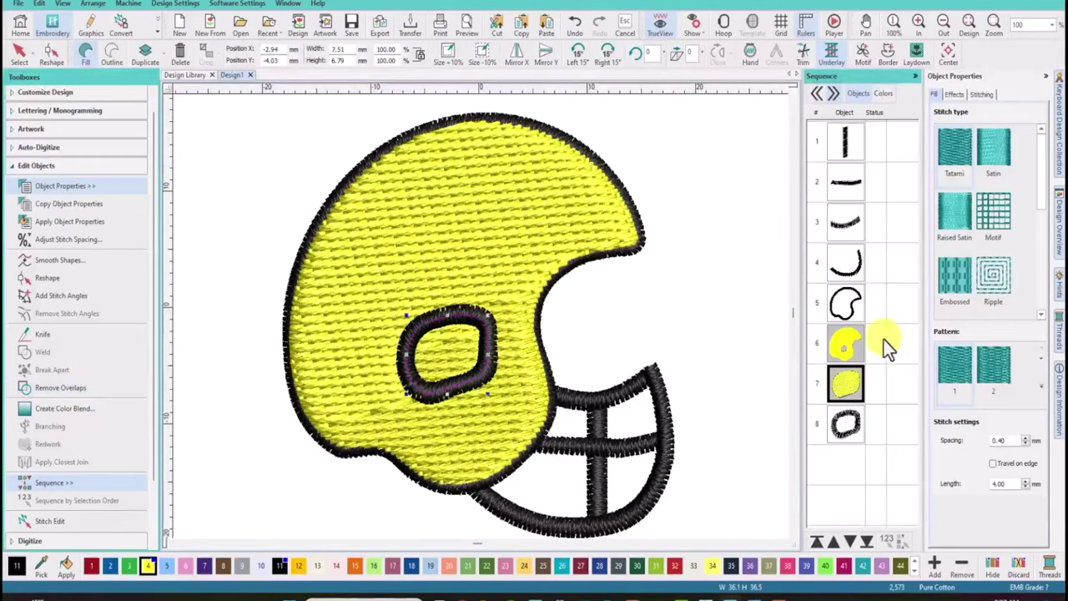
{"action": "left_click_drag", "start_coordinate": [844, 344], "coordinate": [852, 361]}
{"action": "key", "text": "Delete"}
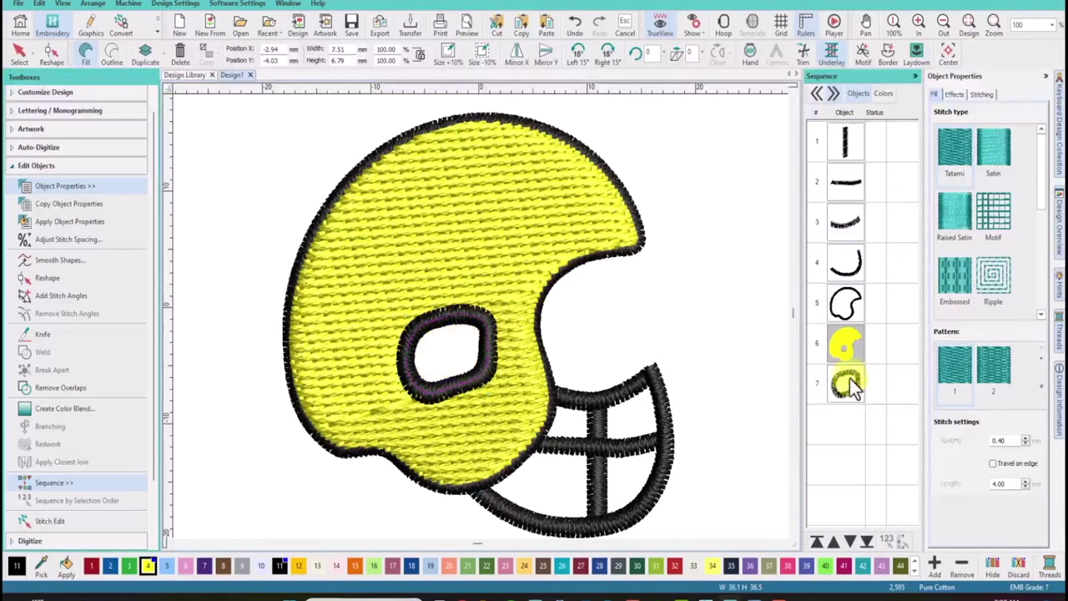
{"action": "key", "text": "Escape"}
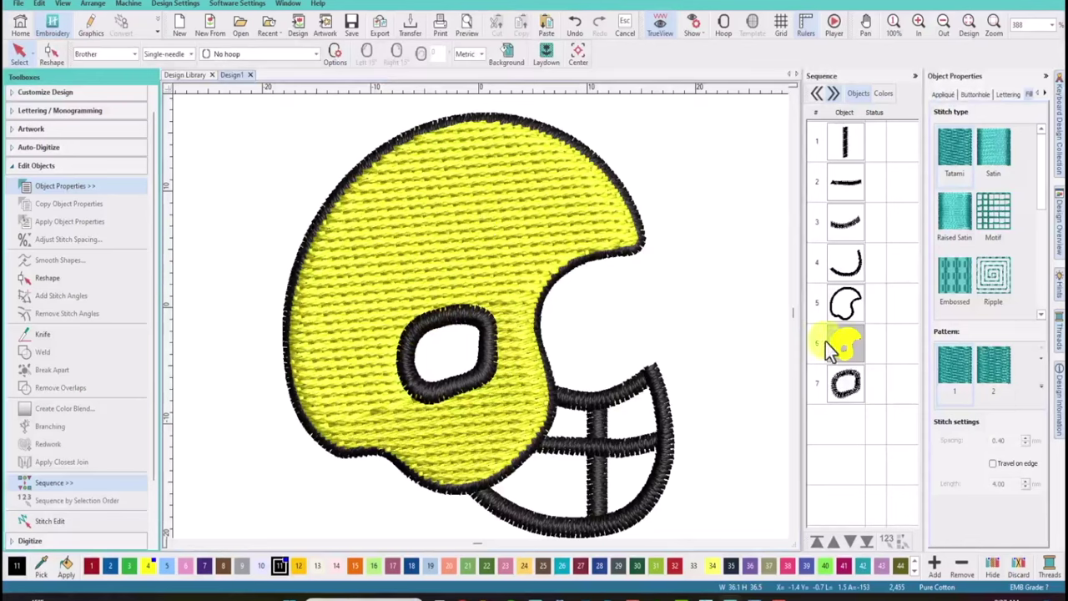
Give the yellow helmet fill 1.2 mm spacing and the Florentine effect.
{"action": "left_click", "coordinate": [847, 343]}
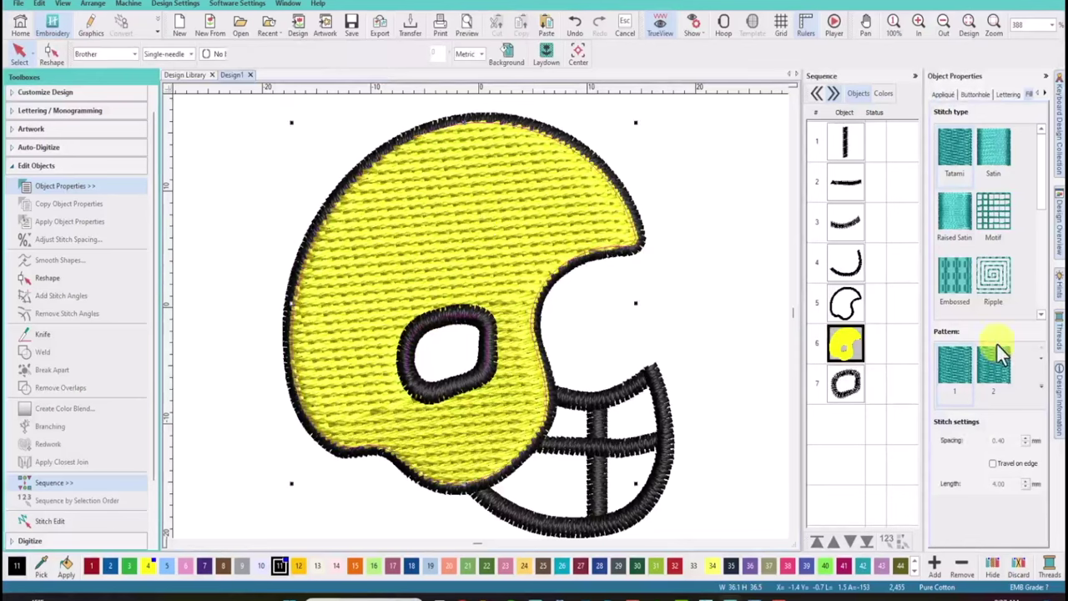
{"action": "double_click", "coordinate": [1004, 440]}
{"action": "type", "text": "1.2"}
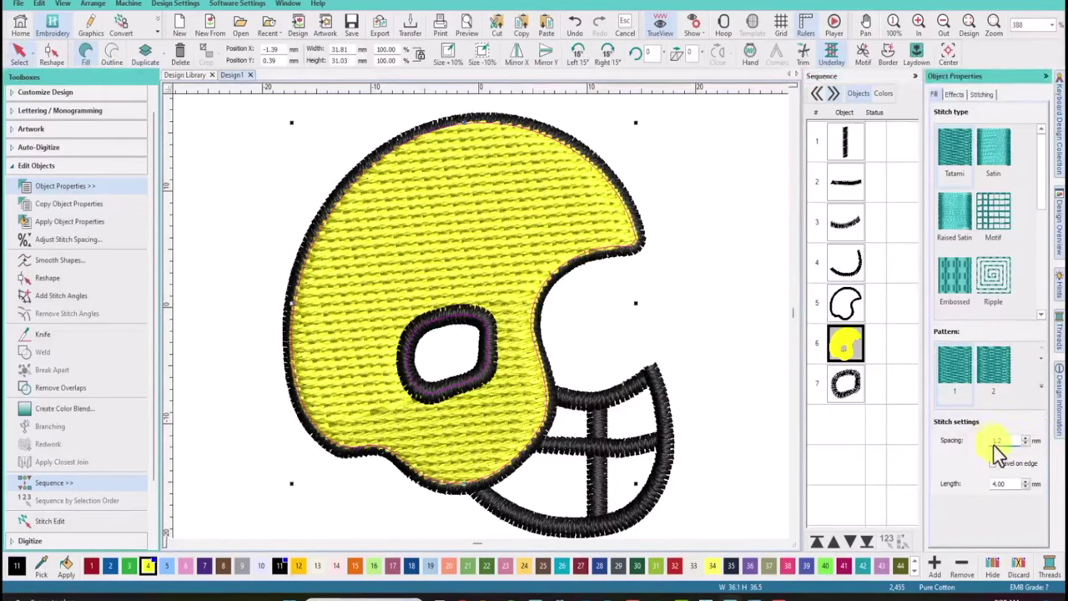
{"action": "key", "text": "Return"}
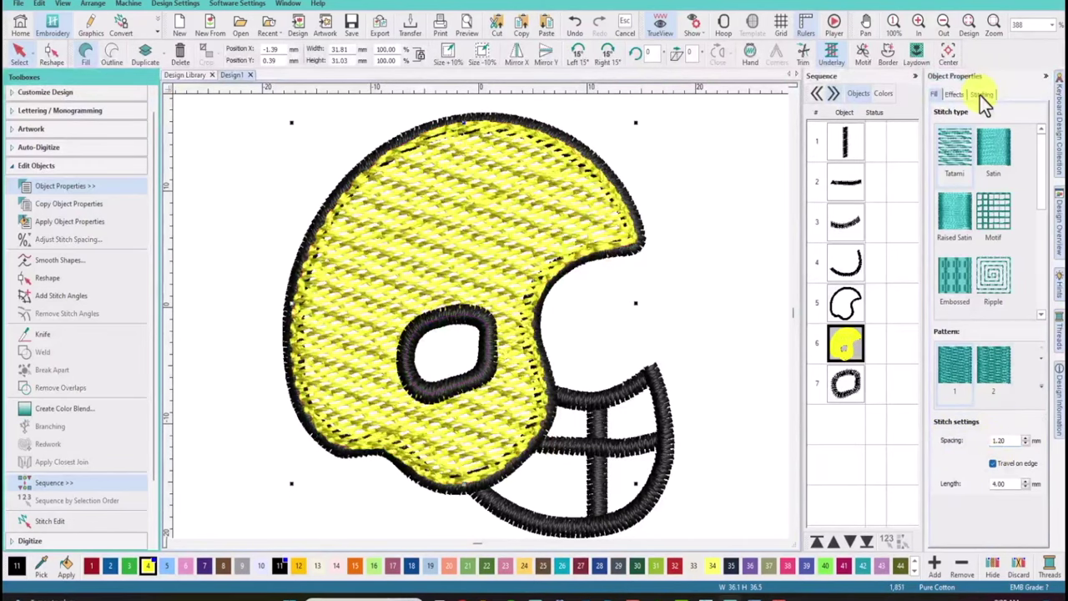
{"action": "left_click", "coordinate": [981, 94]}
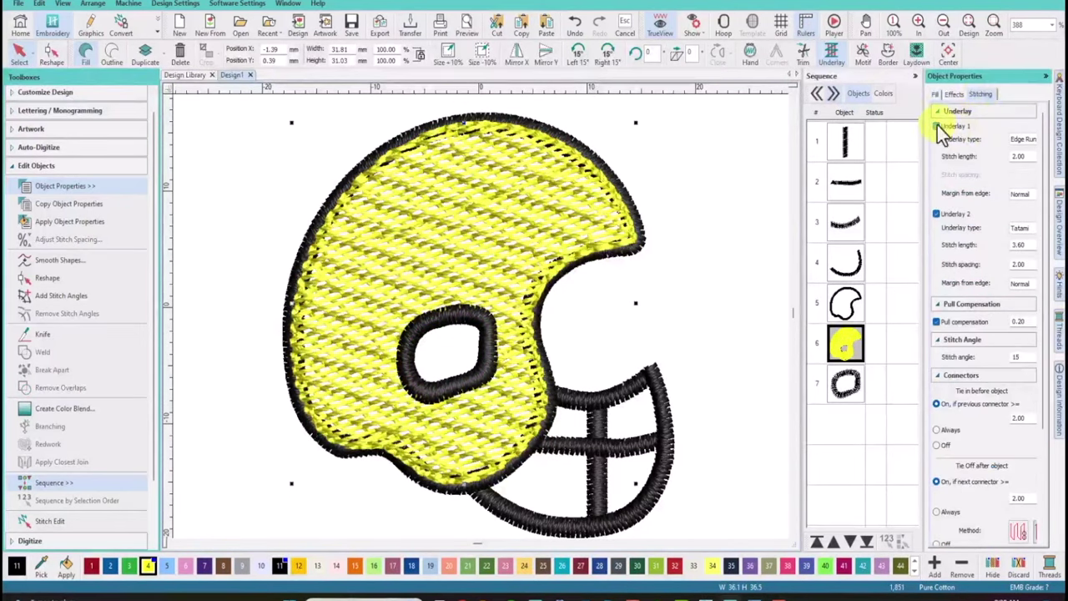
{"action": "left_click", "coordinate": [954, 94]}
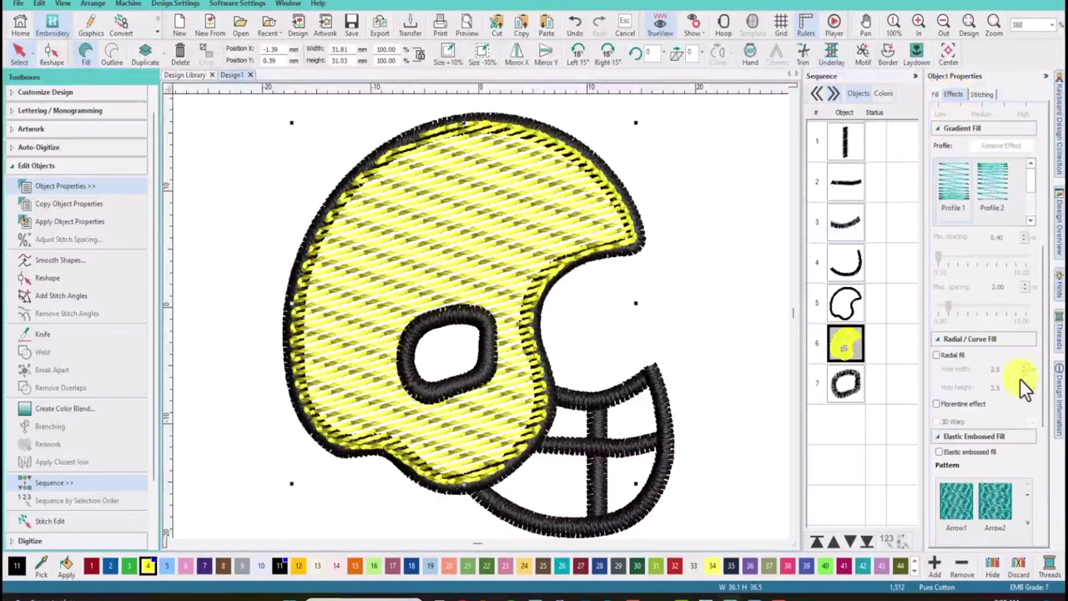
{"action": "left_click", "coordinate": [936, 404]}
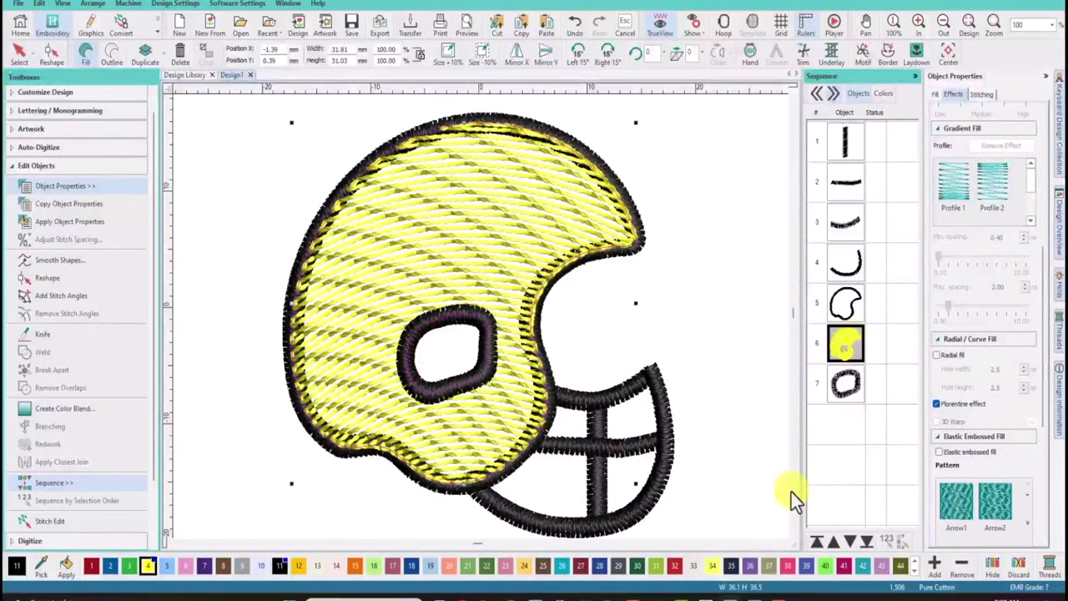
Move the helmet fill first in the sequence and select all the outline pieces.
{"action": "left_click", "coordinate": [816, 544]}
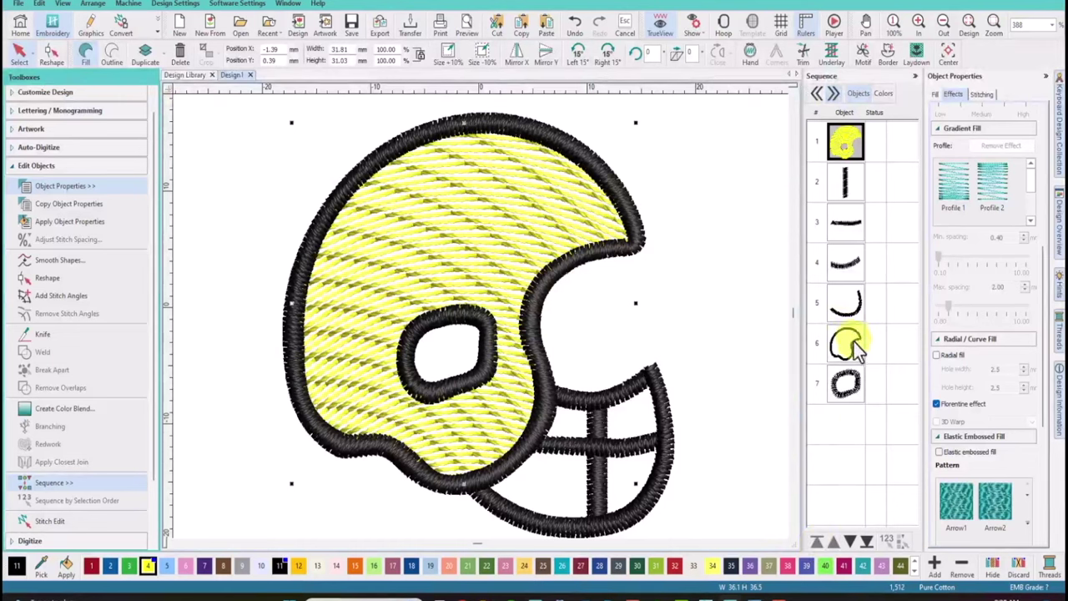
{"action": "left_click", "coordinate": [843, 187]}
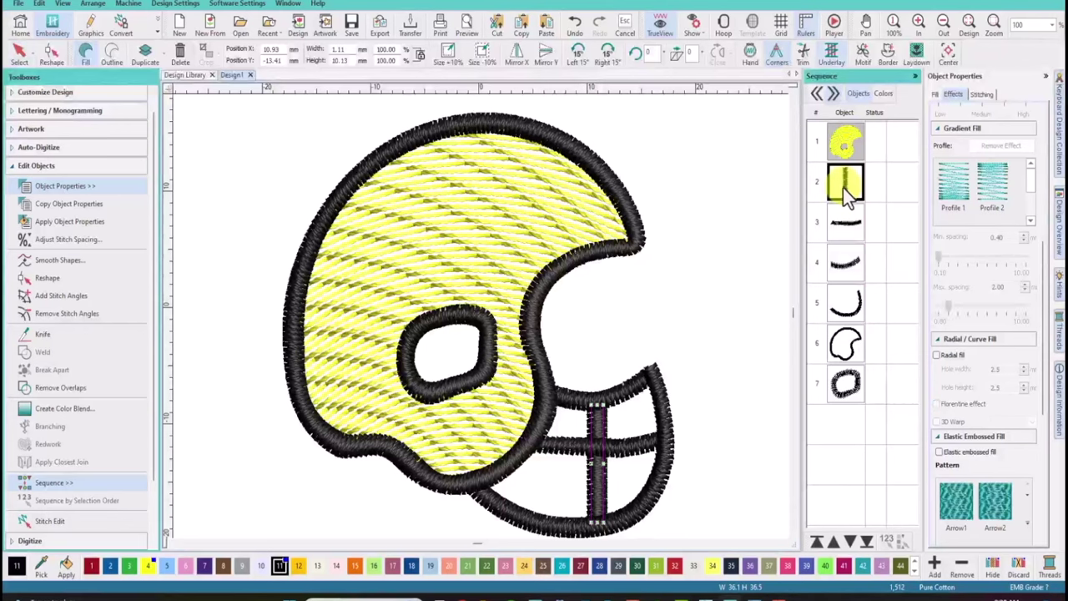
{"action": "left_click", "coordinate": [850, 354], "text": "shift"}
{"action": "left_click", "coordinate": [851, 380], "text": "shift"}
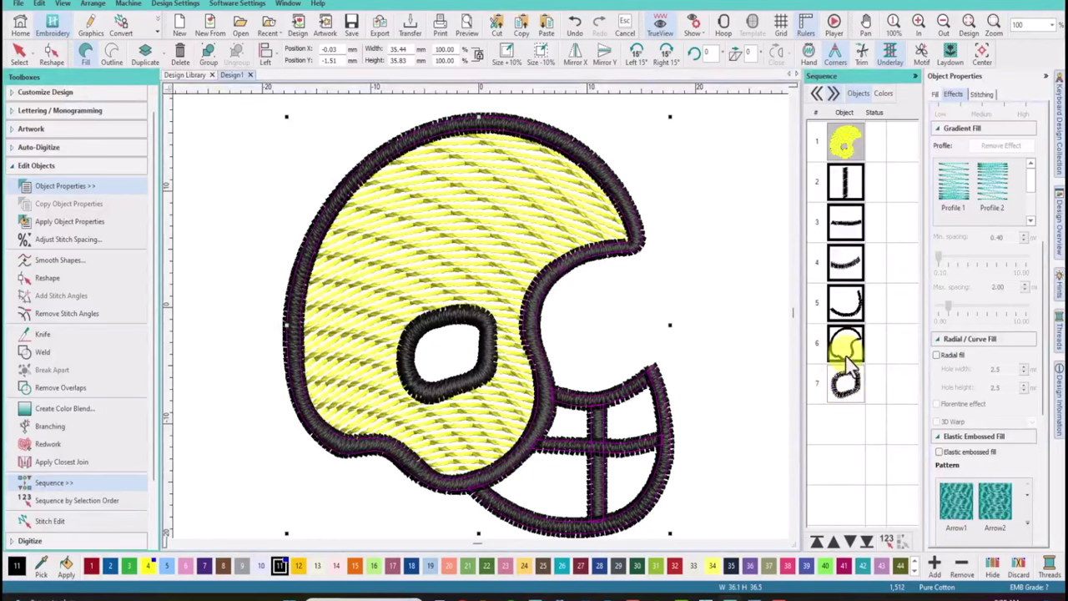
Merge the selected outlines into one branched object at an entry point and reorder it.
{"action": "left_click_drag", "start_coordinate": [152, 476], "coordinate": [148, 512]}
{"action": "left_click", "coordinate": [85, 495]}
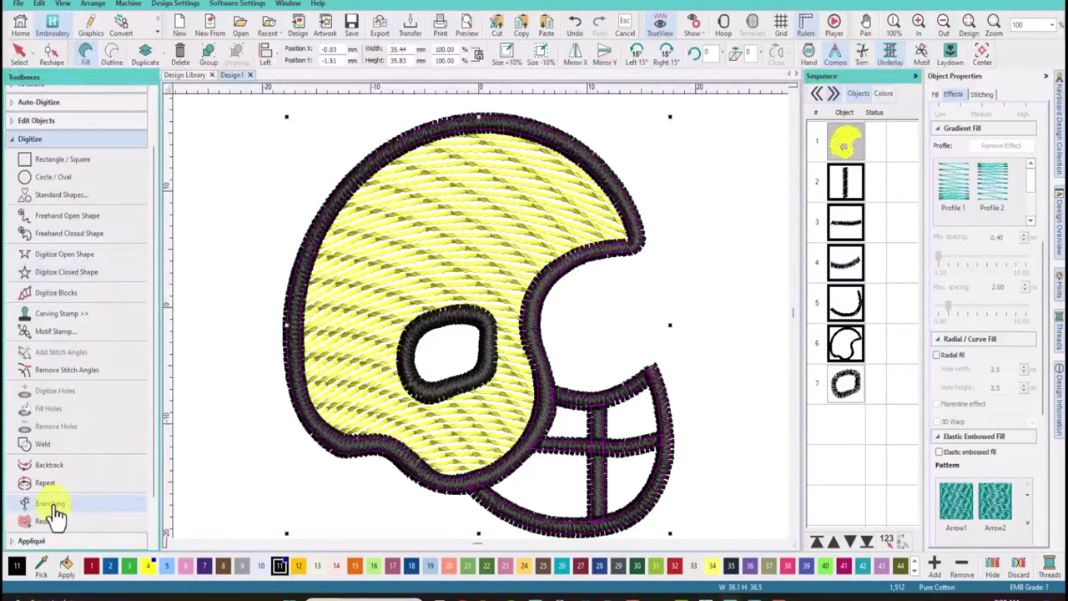
{"action": "left_click", "coordinate": [98, 504]}
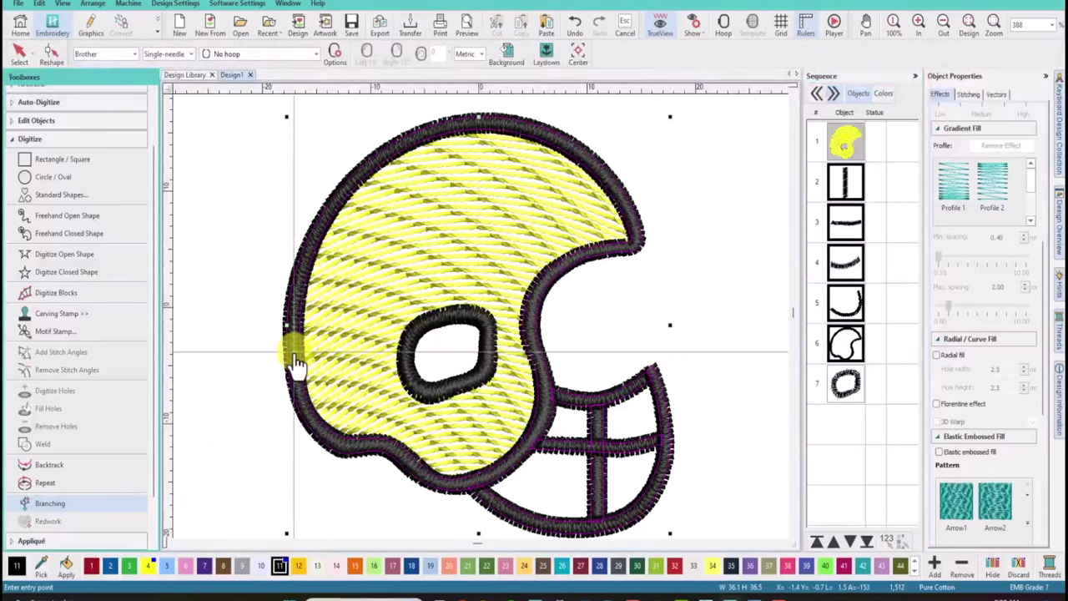
{"action": "left_click", "coordinate": [296, 363]}
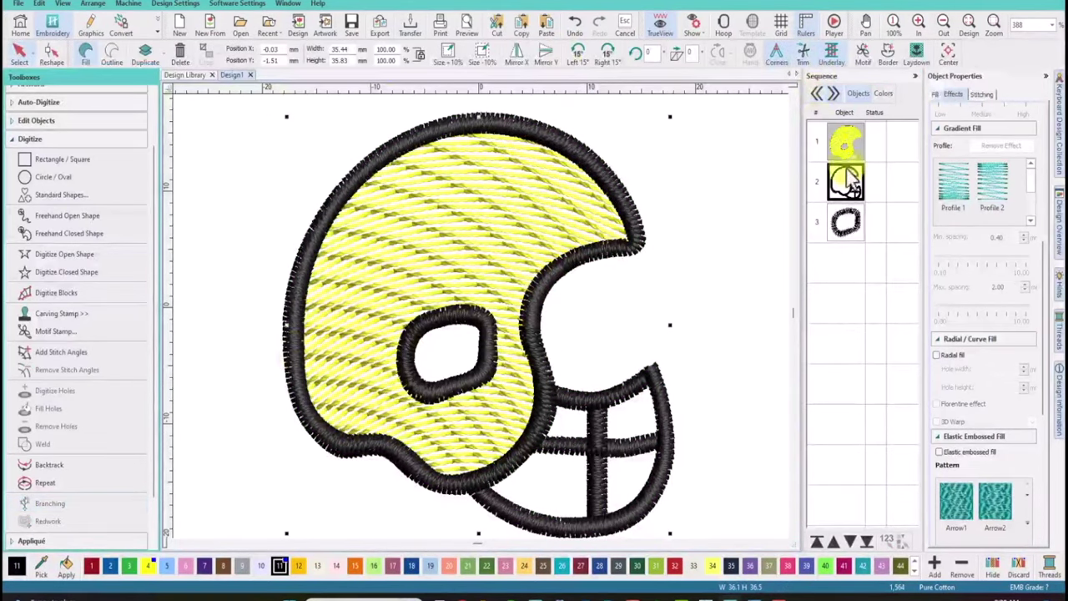
{"action": "left_click_drag", "start_coordinate": [851, 186], "coordinate": [848, 220]}
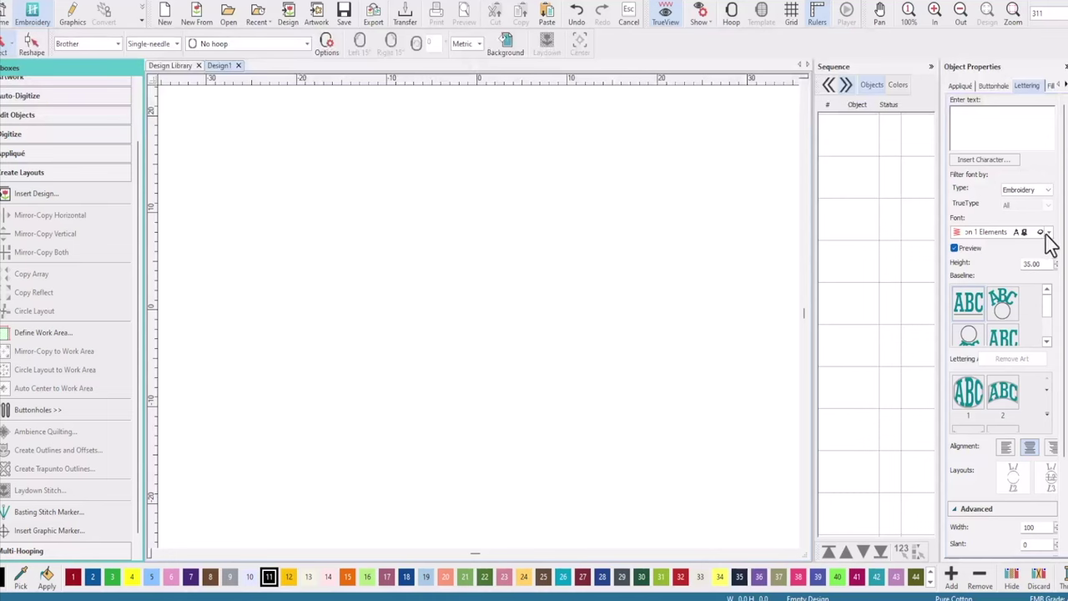
Insert the apple-and-book glyph from the Zz_Education 1 Elements font onto Design1.
{"action": "left_click", "coordinate": [1048, 233]}
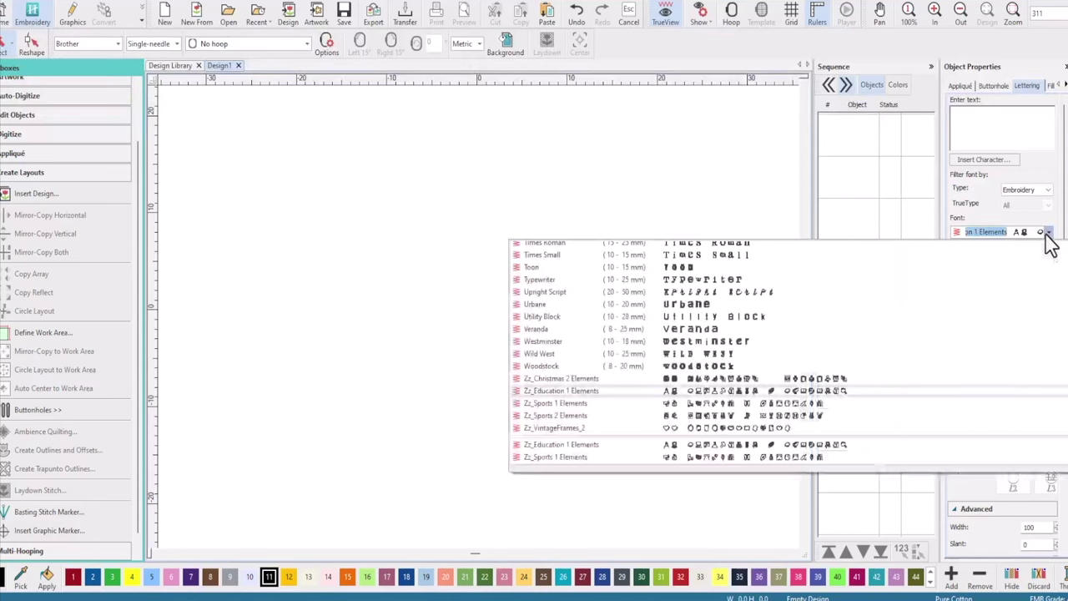
{"action": "left_click", "coordinate": [561, 391]}
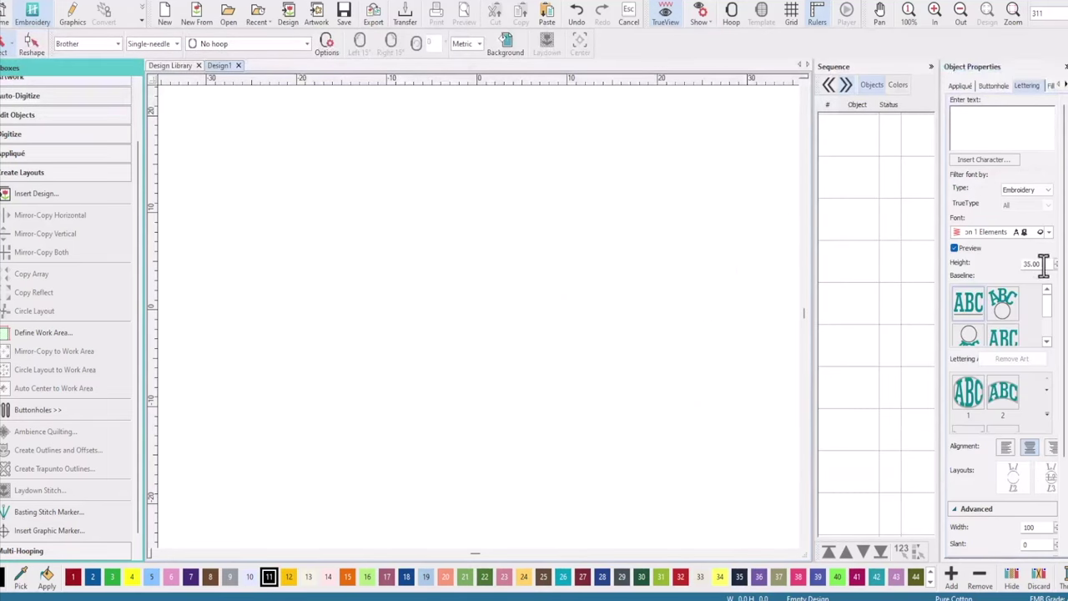
{"action": "left_click", "coordinate": [987, 159]}
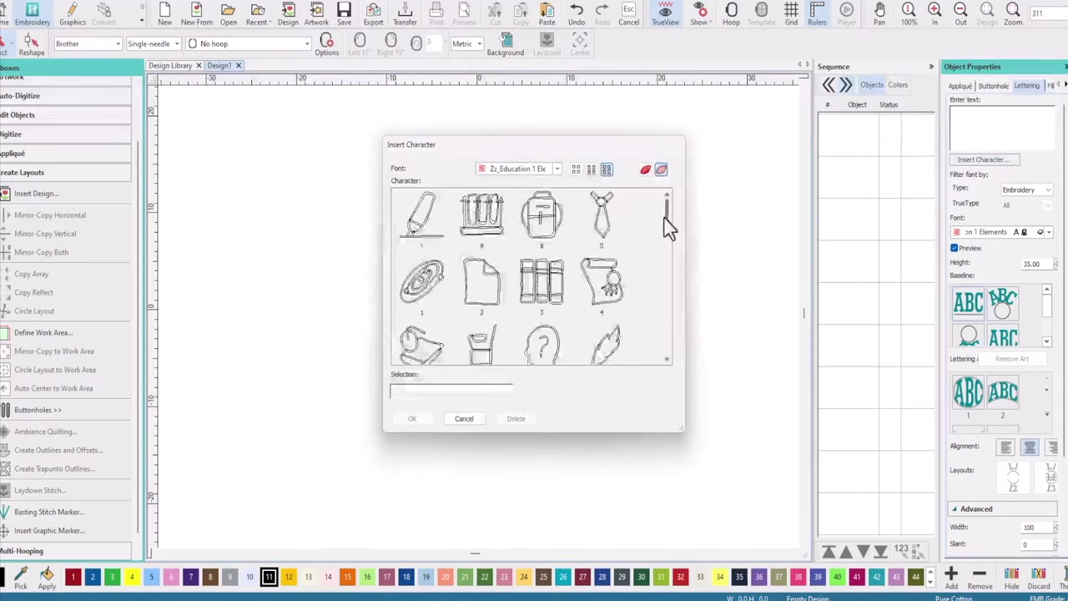
{"action": "left_click_drag", "start_coordinate": [666, 217], "coordinate": [671, 351]}
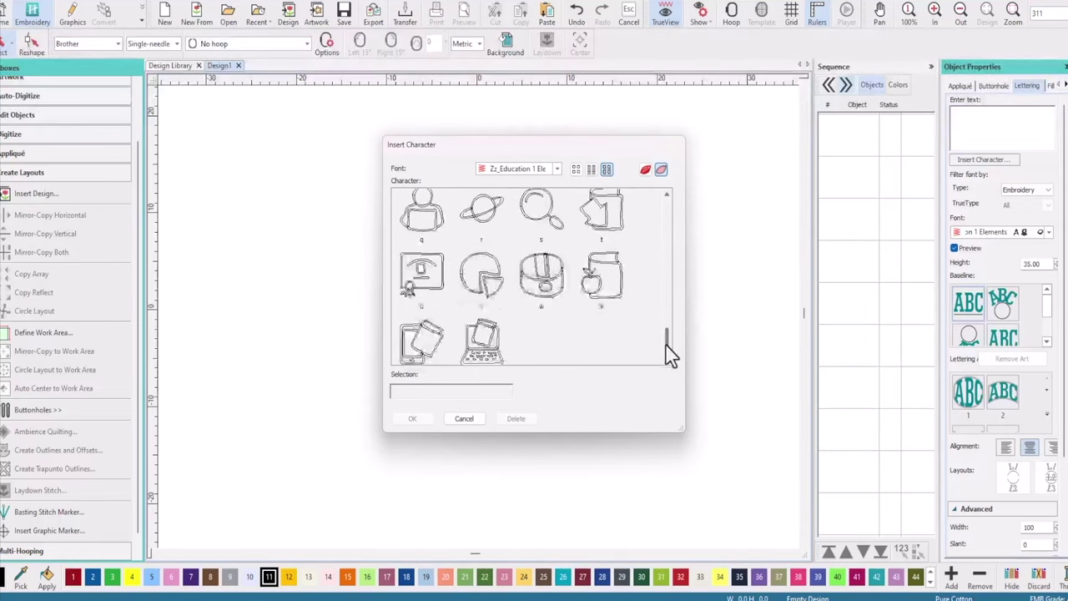
{"action": "left_click", "coordinate": [601, 304]}
{"action": "left_click", "coordinate": [412, 420]}
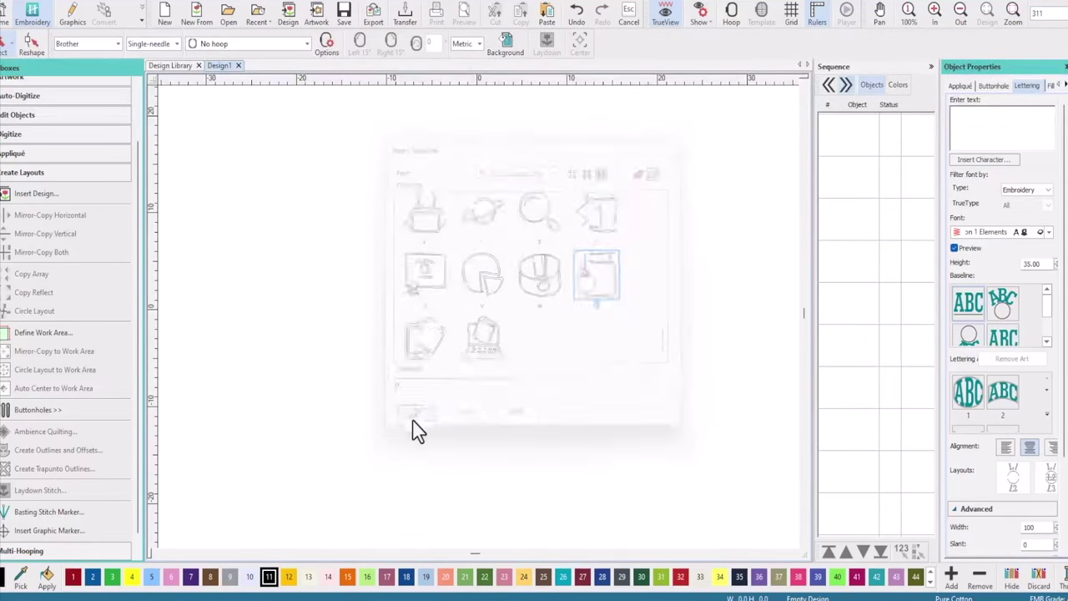
Set the design's pull compensation to 0.35 on the Stitching tab.
{"action": "left_click", "coordinate": [1032, 87]}
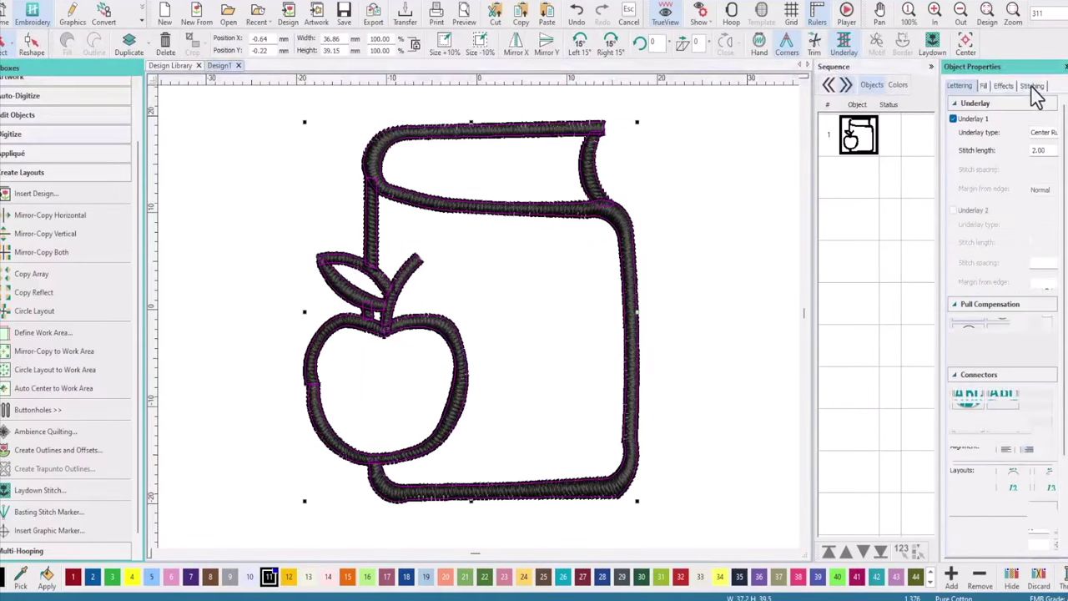
{"action": "left_click", "coordinate": [1039, 322]}
{"action": "key", "text": "Return"}
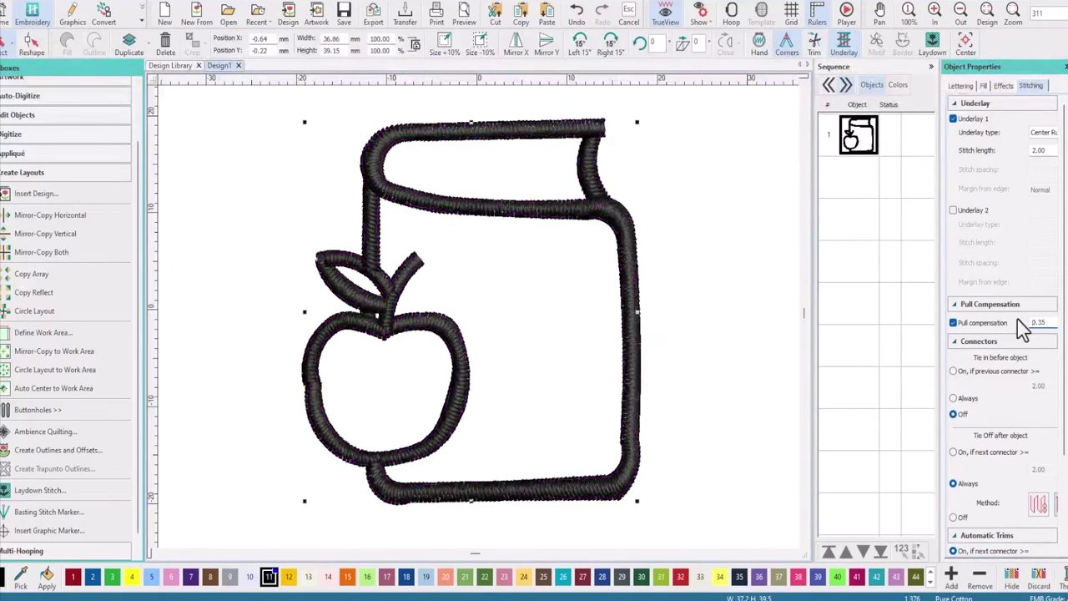
Try adding an offset outline to the design, then undo it.
{"action": "left_click", "coordinate": [21, 450]}
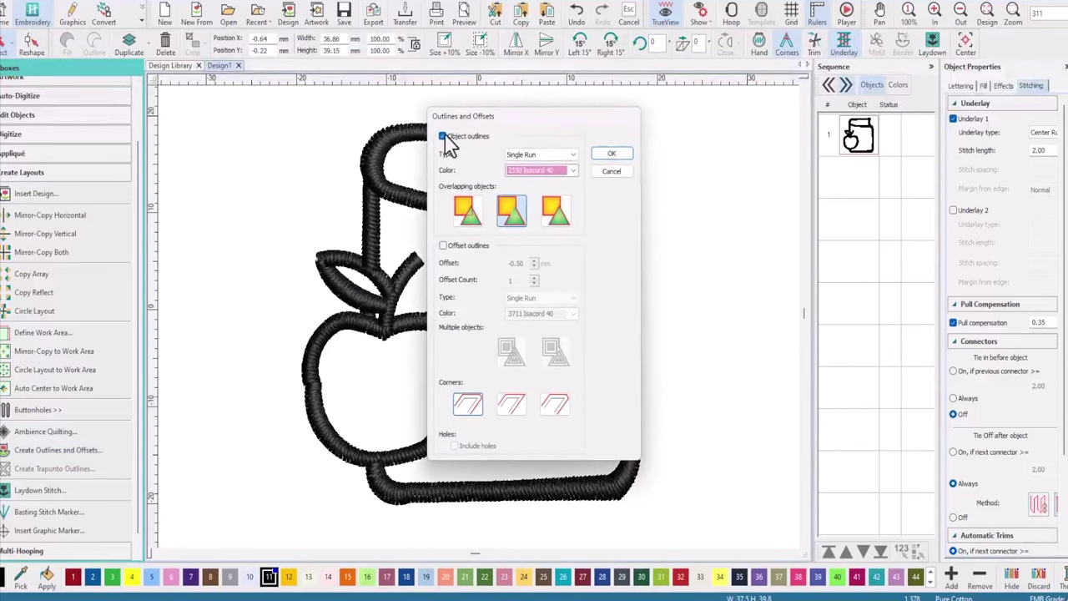
{"action": "left_click", "coordinate": [444, 137]}
{"action": "left_click", "coordinate": [443, 246]}
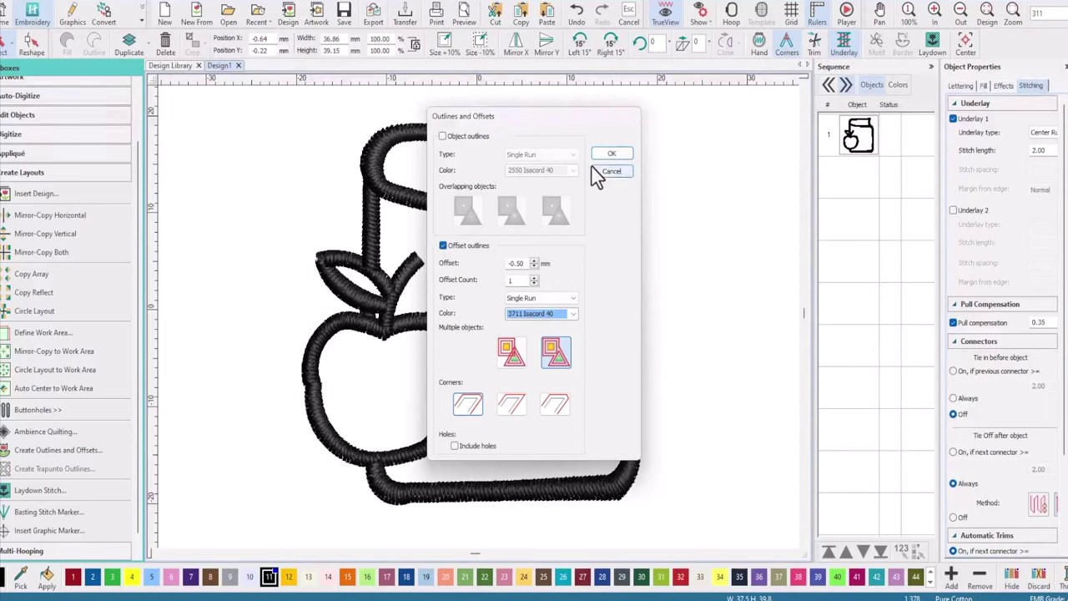
{"action": "left_click", "coordinate": [612, 156]}
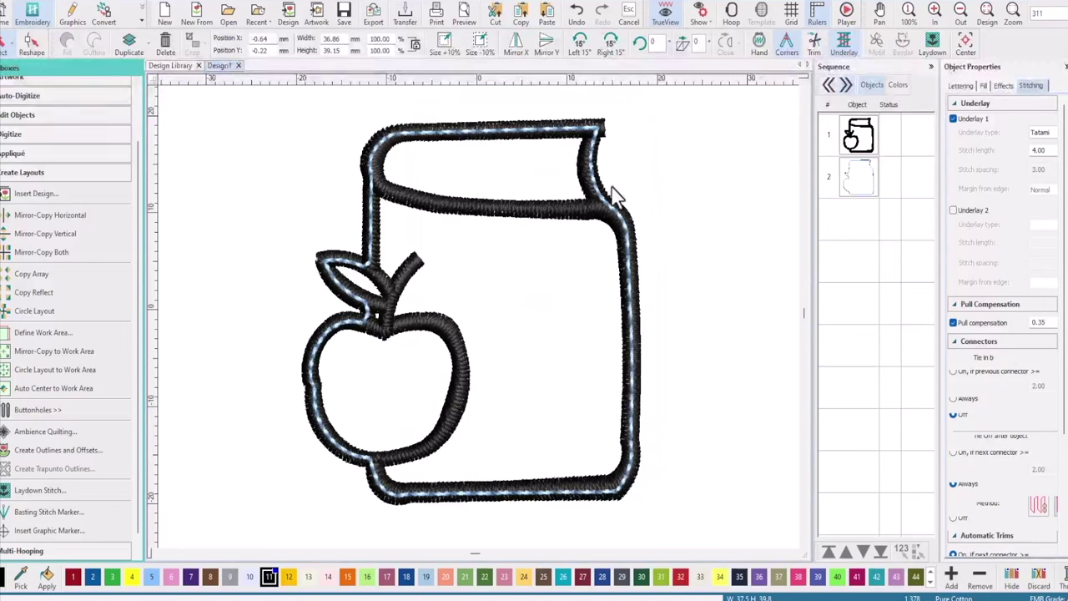
{"action": "left_click", "coordinate": [563, 141]}
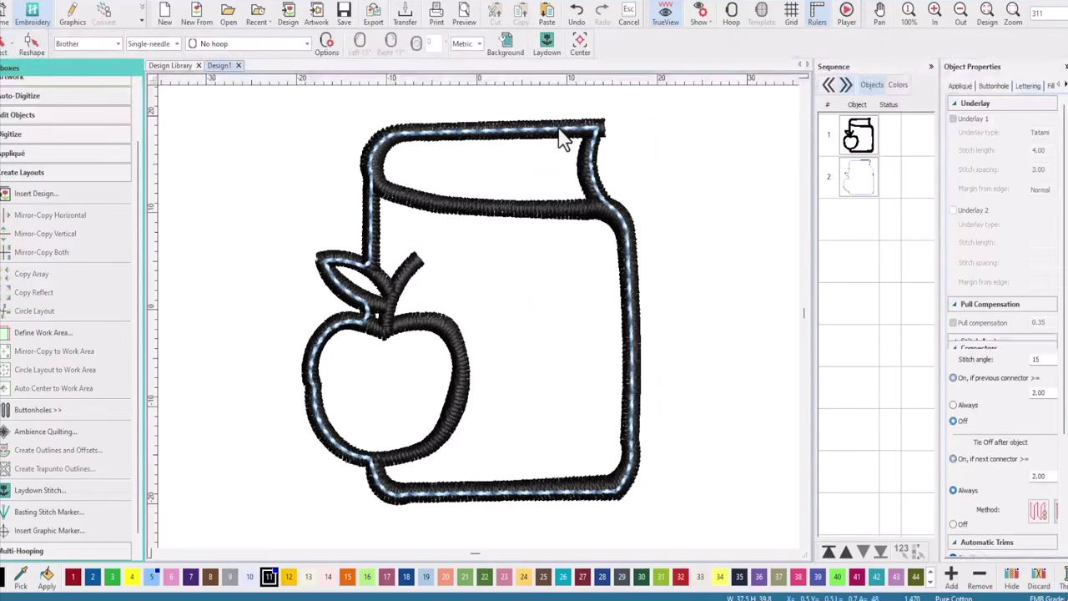
{"action": "left_click", "coordinate": [582, 16]}
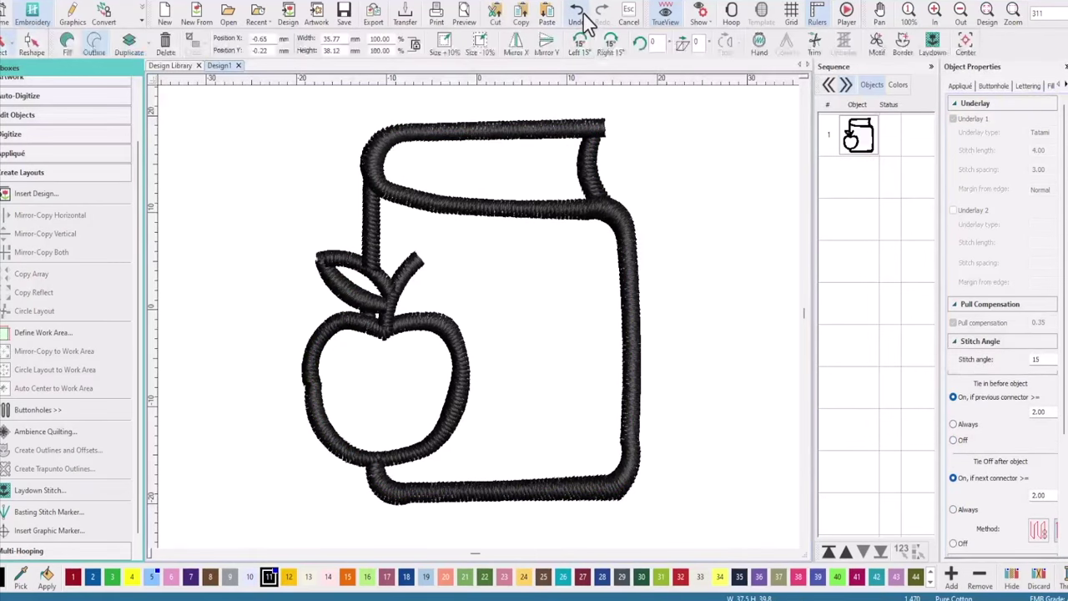
Add single-run object outlines around the apple-and-book shapes.
{"action": "left_click", "coordinate": [410, 142]}
{"action": "left_click", "coordinate": [90, 448]}
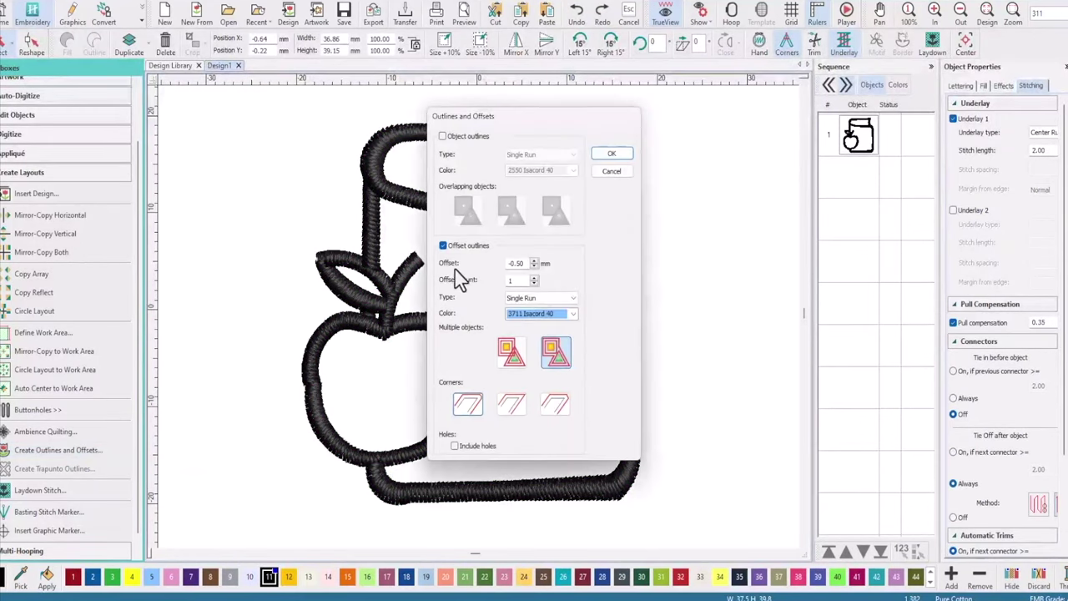
{"action": "left_click", "coordinate": [443, 246]}
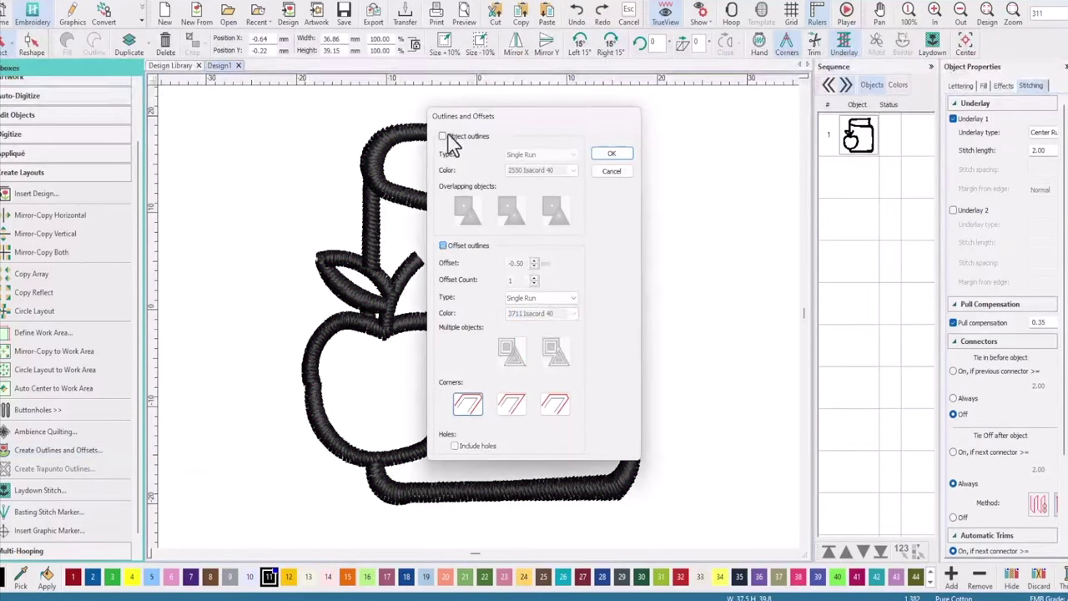
{"action": "left_click", "coordinate": [443, 137]}
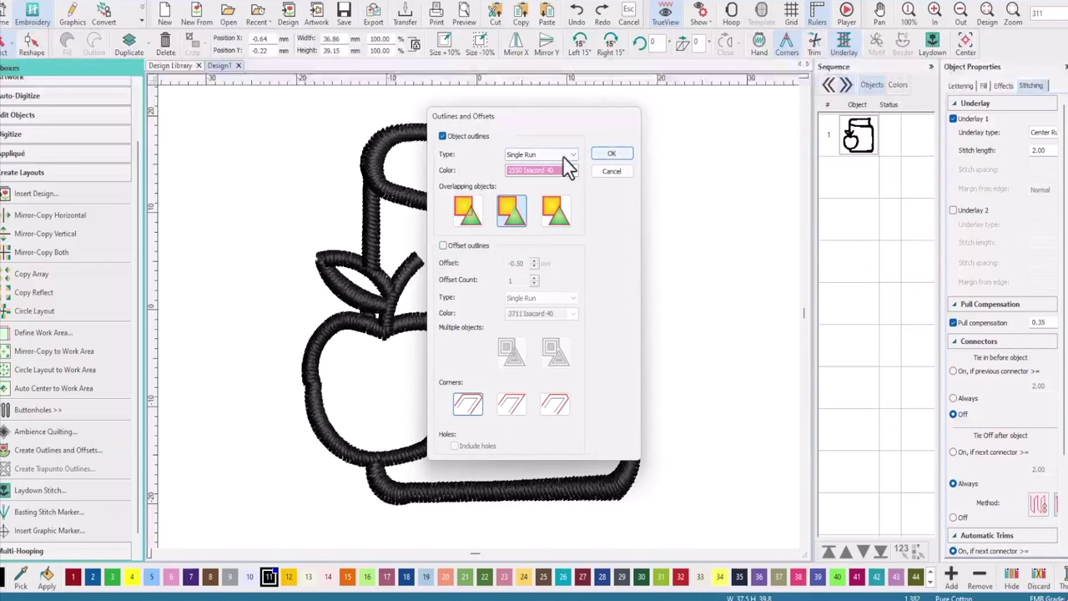
{"action": "left_click", "coordinate": [617, 154]}
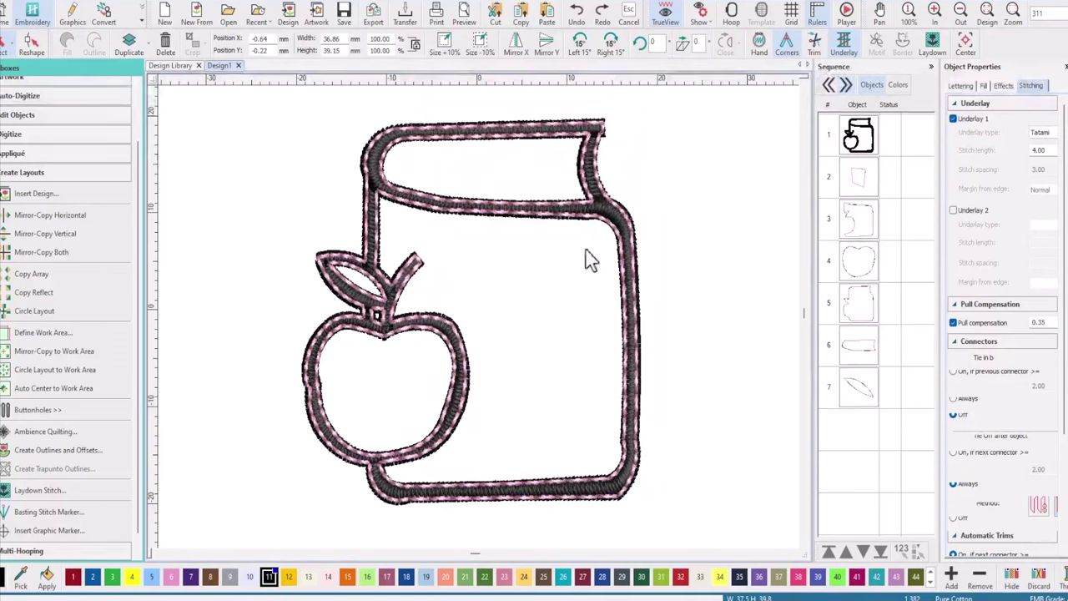
Delete the top-band, outer book edge and apple-stem outline pieces, then deselect.
{"action": "left_click", "coordinate": [642, 363]}
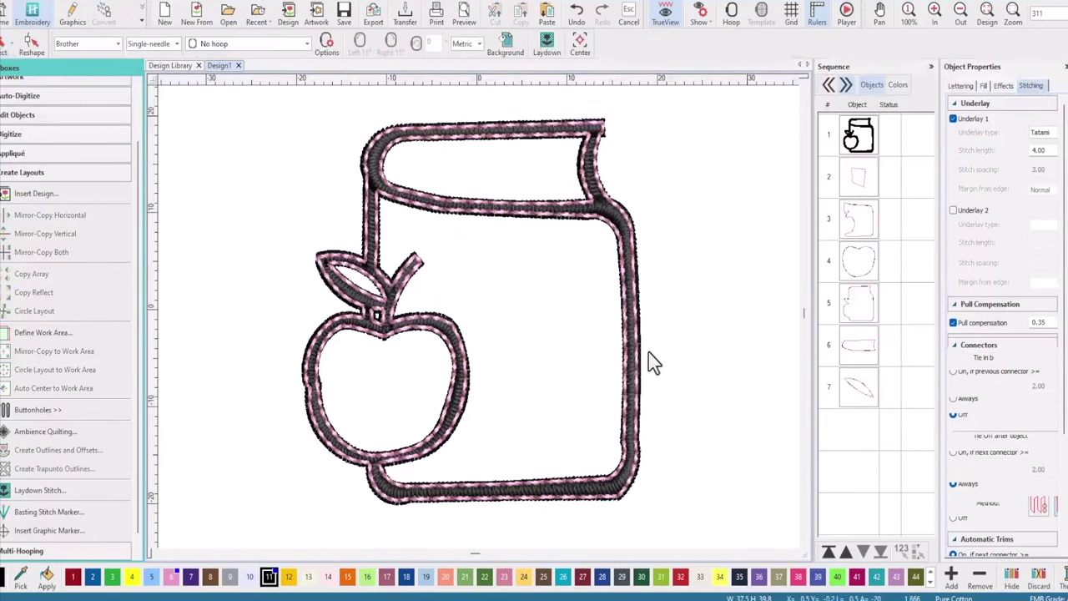
{"action": "left_click", "coordinate": [547, 140]}
{"action": "key", "text": "Delete"}
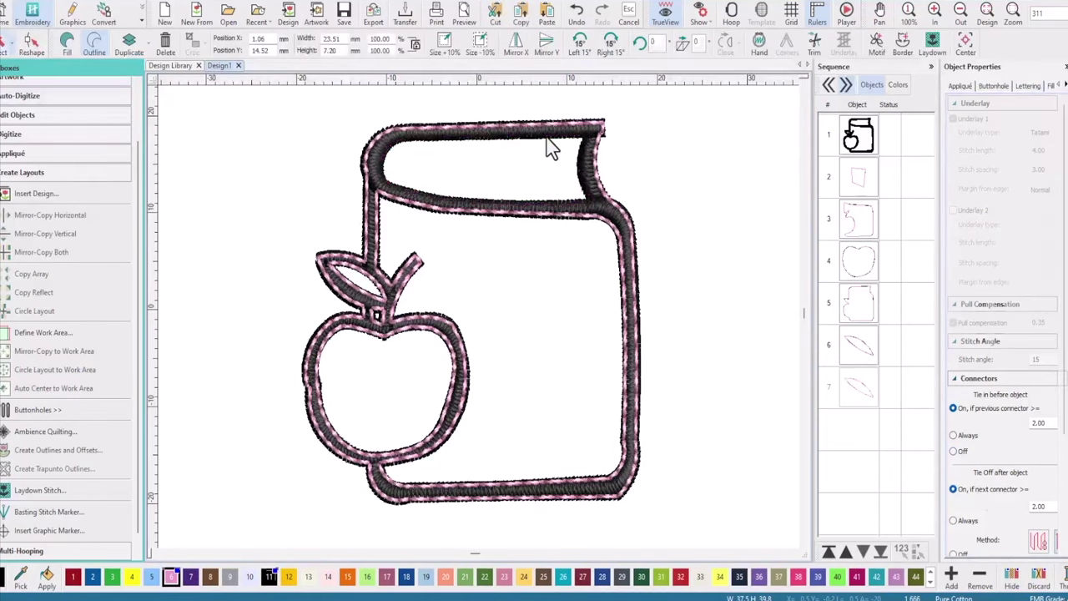
{"action": "left_click", "coordinate": [550, 133]}
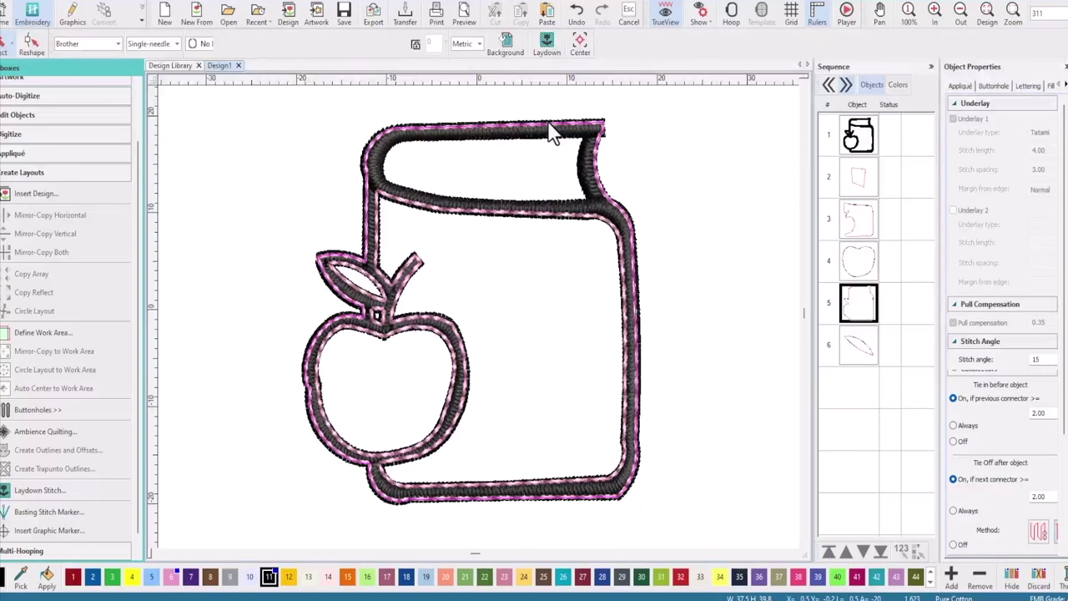
{"action": "key", "text": "Delete"}
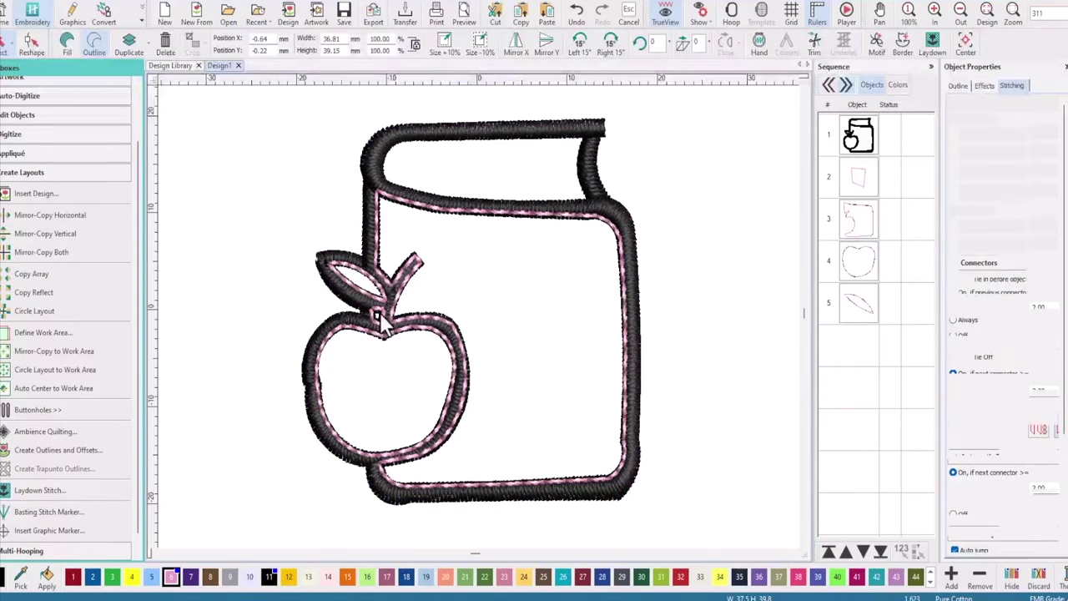
{"action": "left_click", "coordinate": [379, 312]}
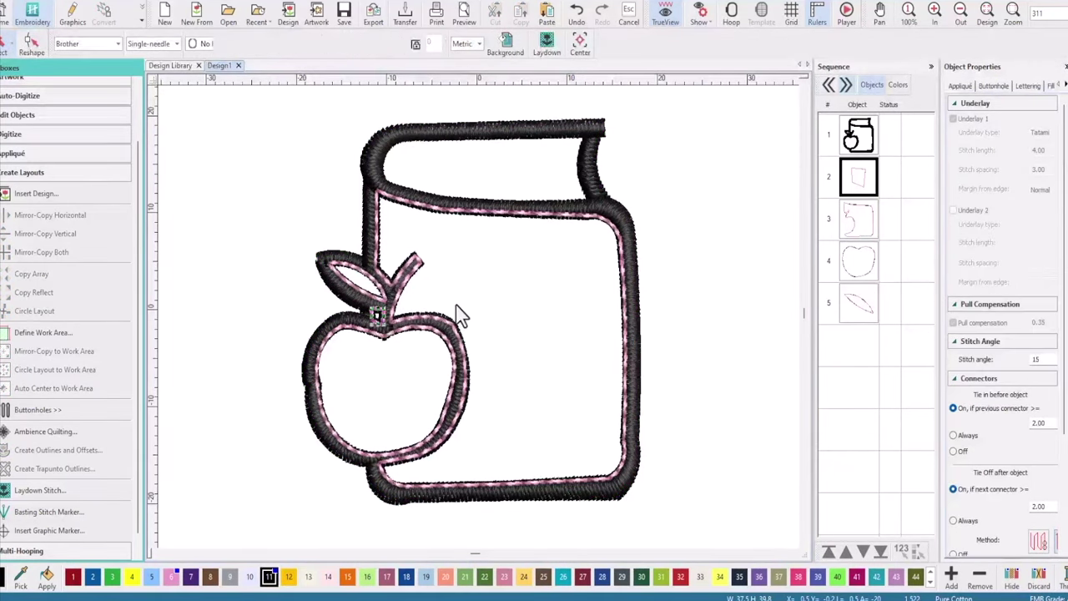
{"action": "key", "text": "Delete"}
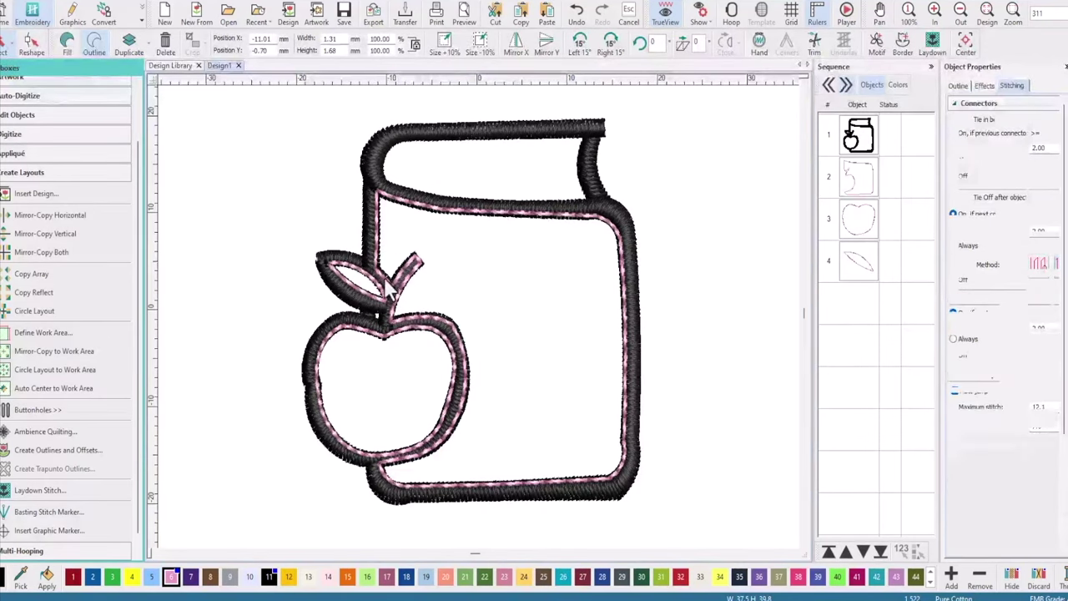
{"action": "left_click", "coordinate": [371, 301]}
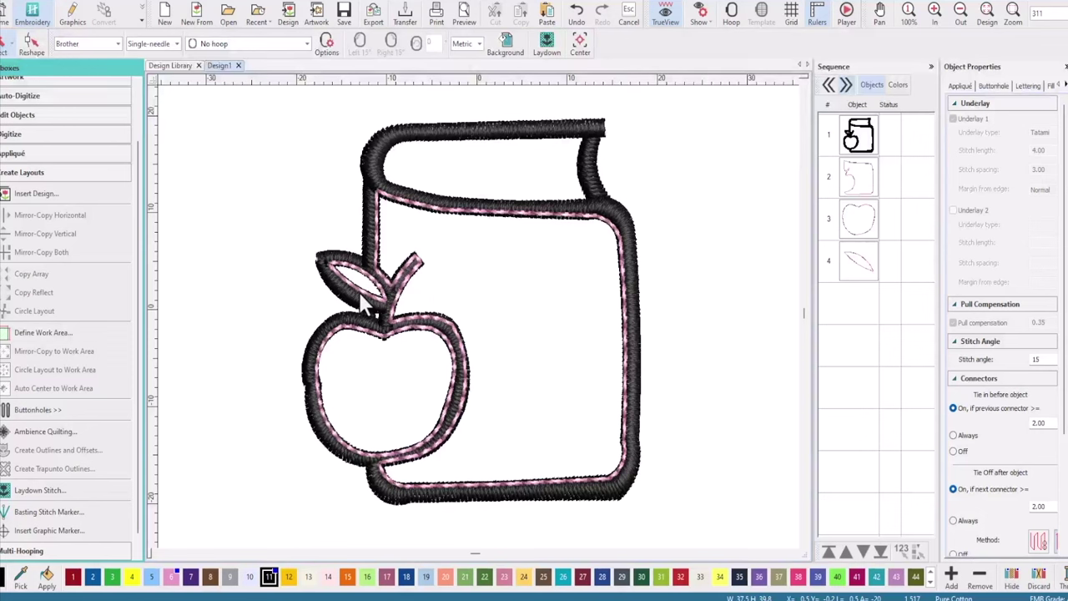
Try an offset outline around the leaf, then delete the extra outline.
{"action": "left_click", "coordinate": [408, 251]}
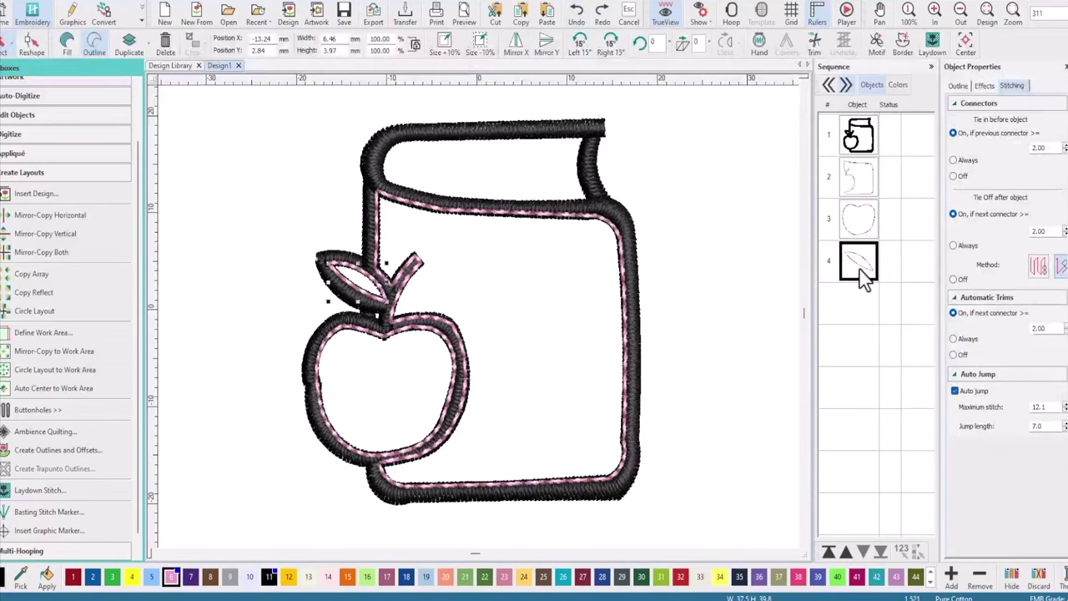
{"action": "left_click", "coordinate": [46, 457]}
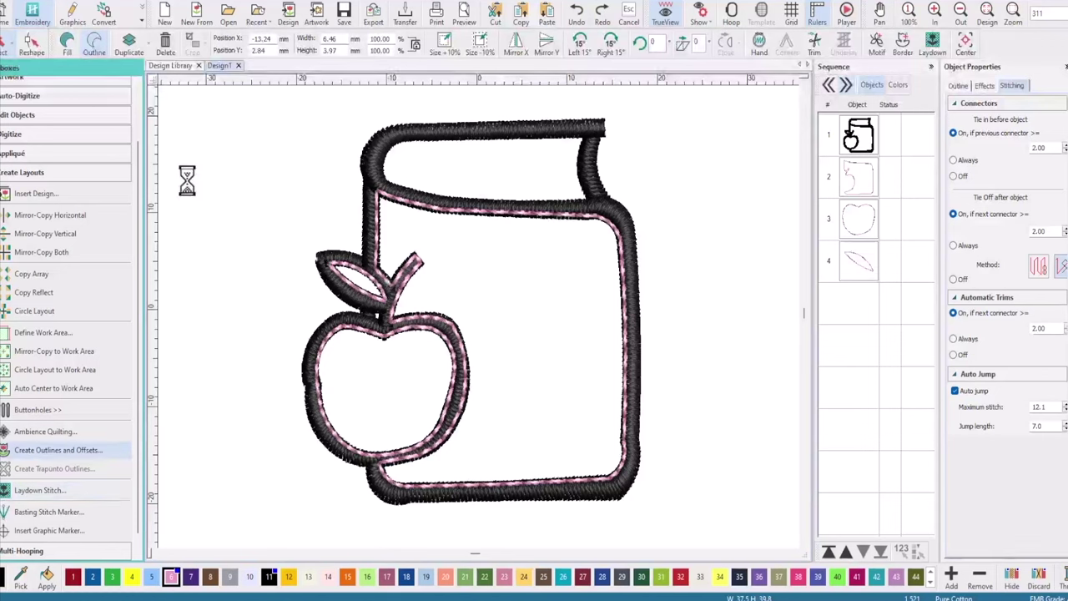
{"action": "left_click", "coordinate": [443, 137]}
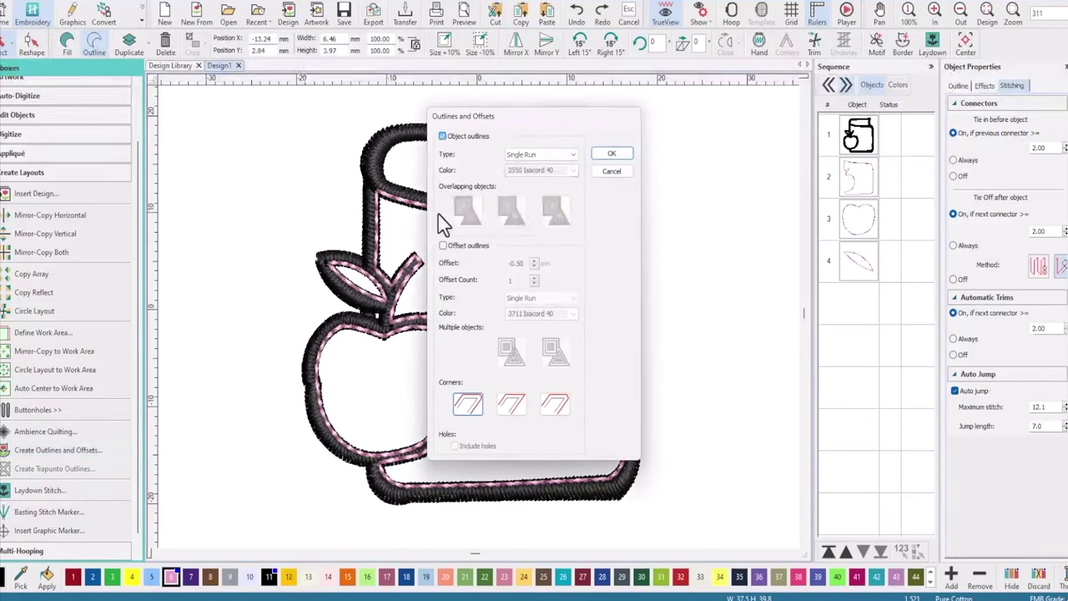
{"action": "left_click", "coordinate": [445, 247]}
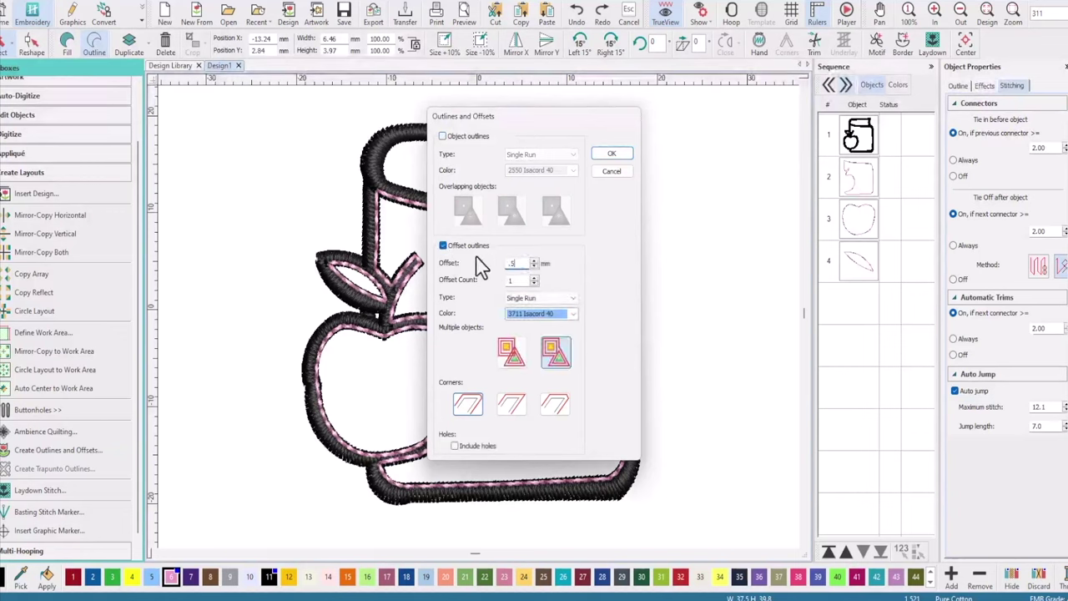
{"action": "key", "text": "Return"}
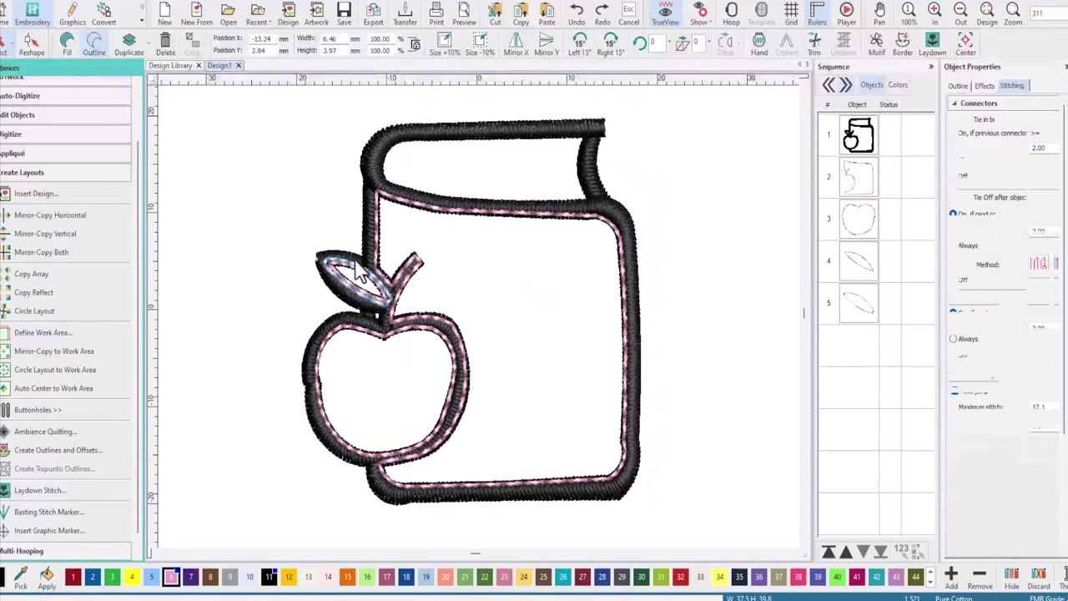
{"action": "left_click", "coordinate": [867, 267]}
{"action": "key", "text": "Delete"}
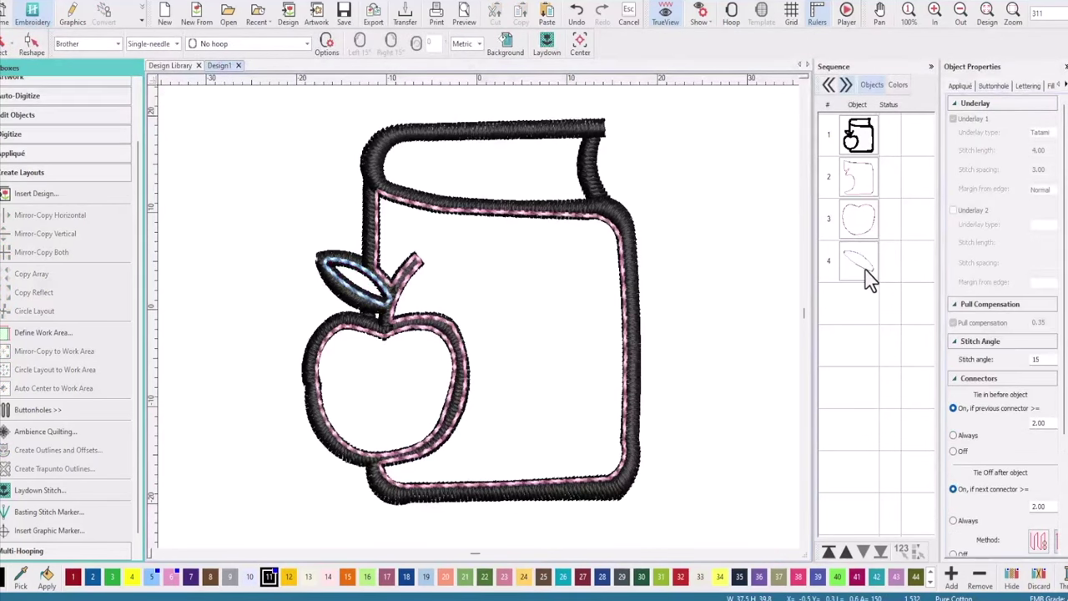
Give the leaf a yellow-green satin fill and move it to stitch first.
{"action": "left_click", "coordinate": [661, 580]}
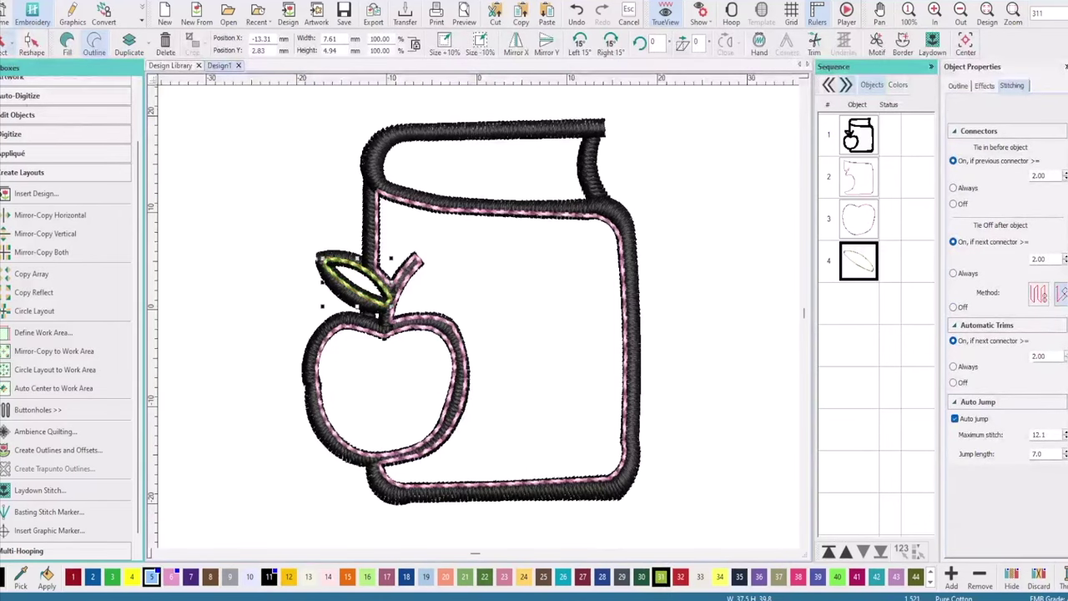
{"action": "left_click", "coordinate": [68, 42]}
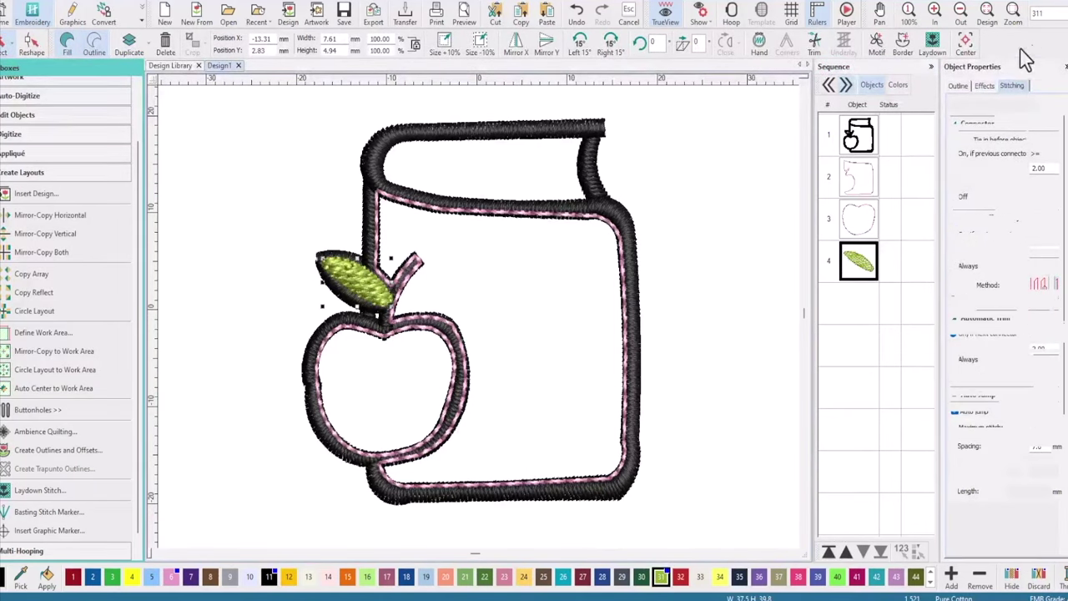
{"action": "left_click", "coordinate": [1010, 147]}
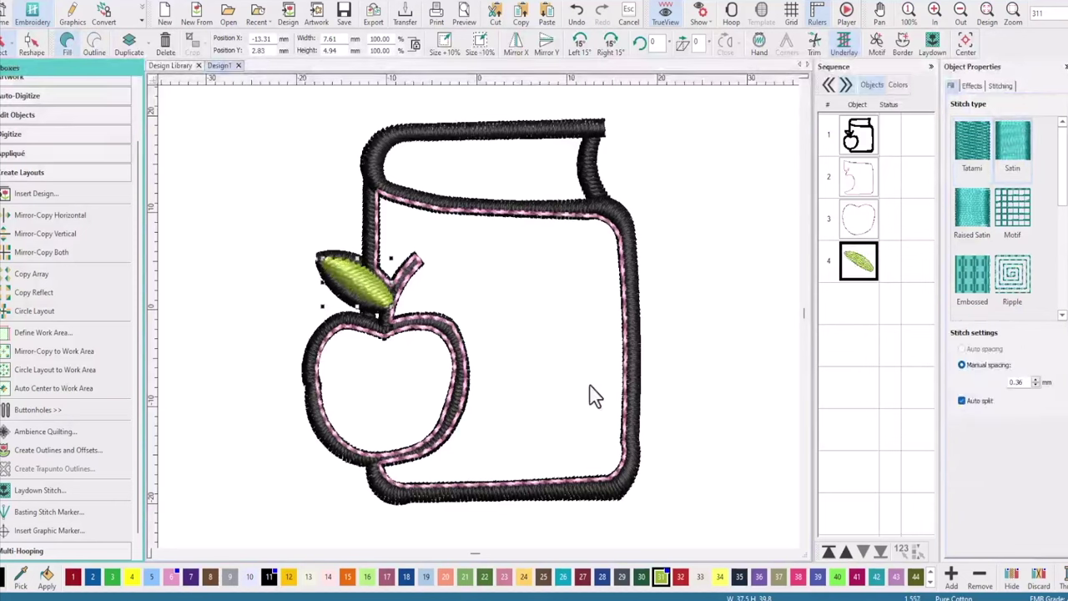
{"action": "left_click", "coordinate": [830, 553]}
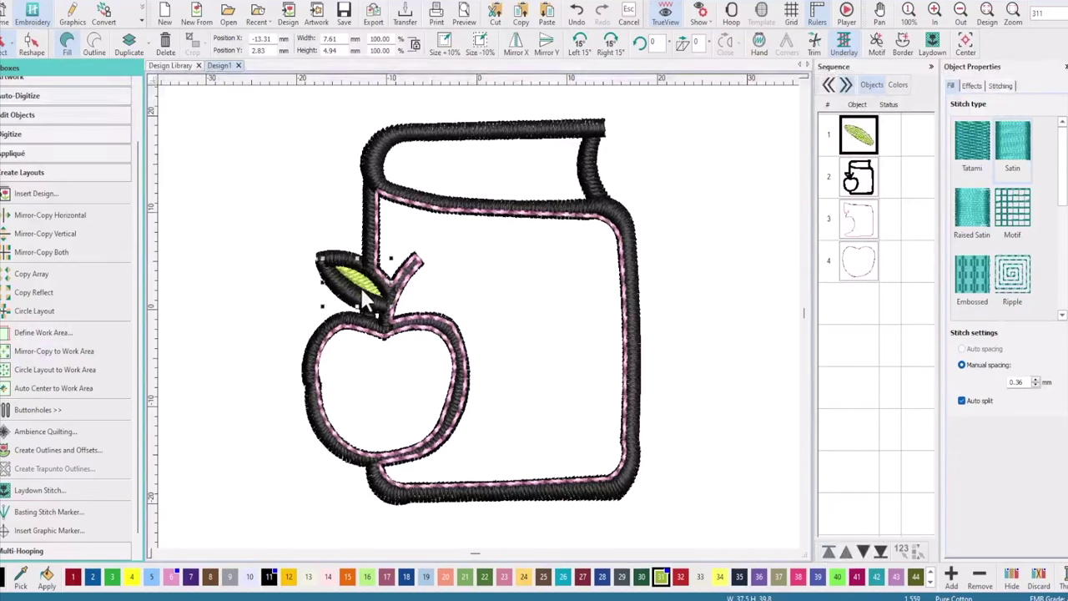
Create an offset outline around the book, then delete the extra outline.
{"action": "left_click", "coordinate": [455, 219]}
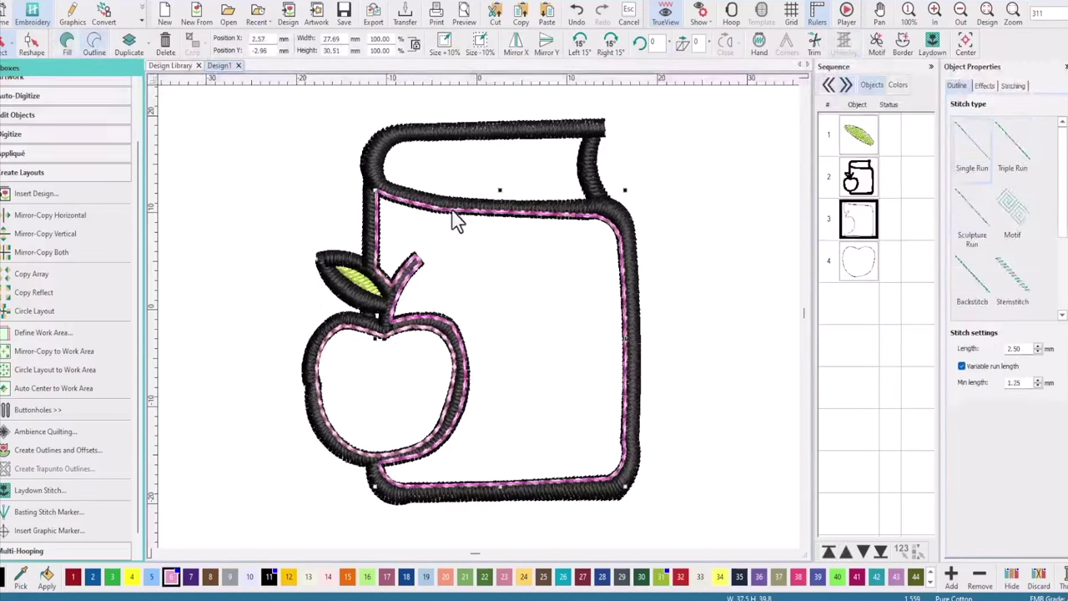
{"action": "left_click", "coordinate": [72, 455]}
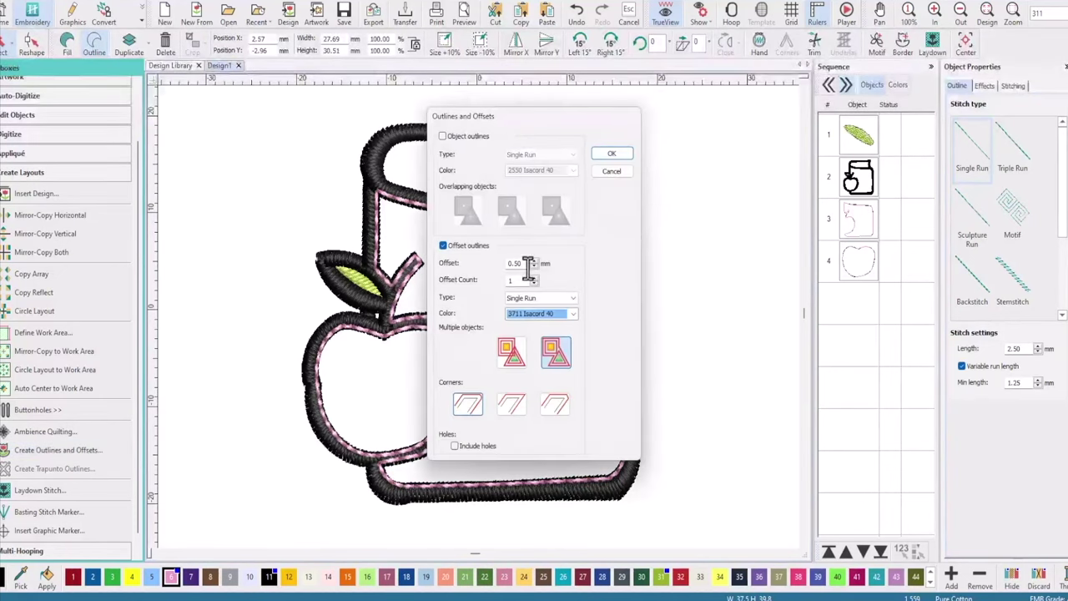
{"action": "left_click", "coordinate": [614, 155]}
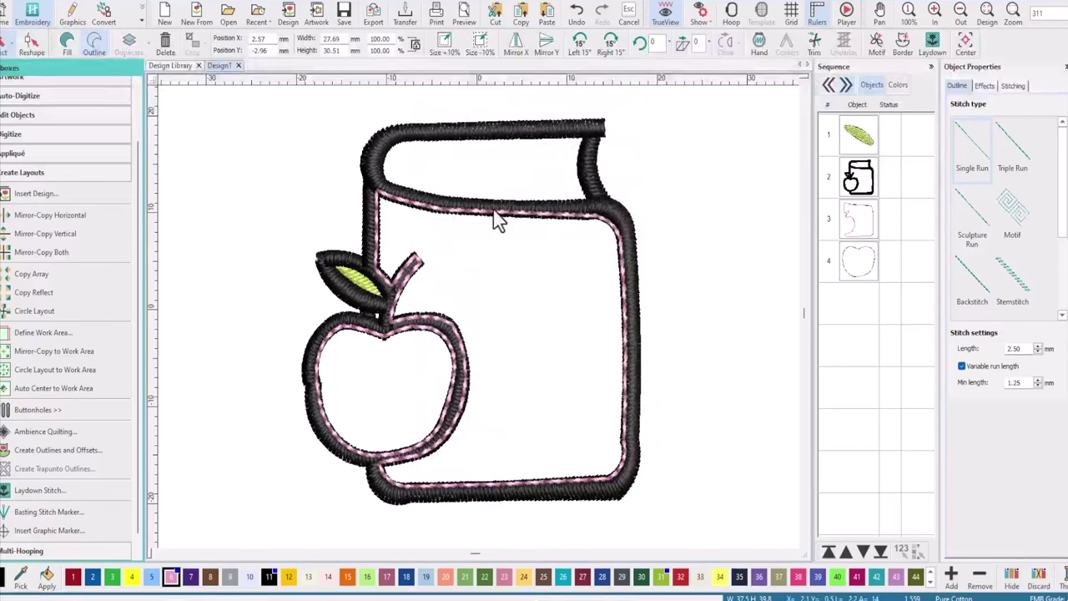
{"action": "left_click", "coordinate": [855, 241]}
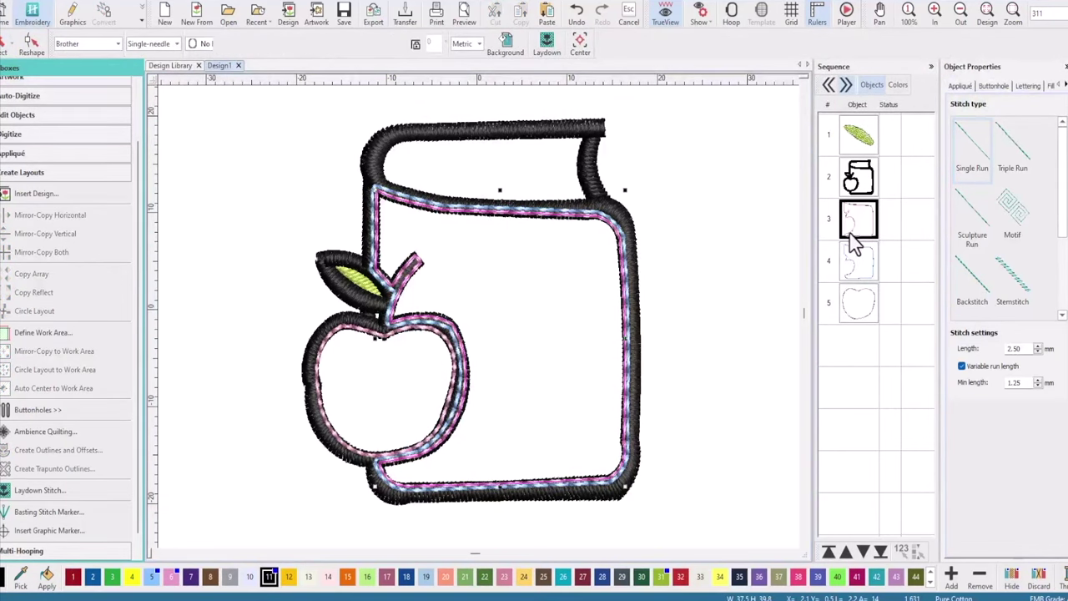
{"action": "key", "text": "Delete"}
Fill the book in light blue at 1.2 mm spacing with travel on edge, stitching first.
{"action": "left_click", "coordinate": [855, 240]}
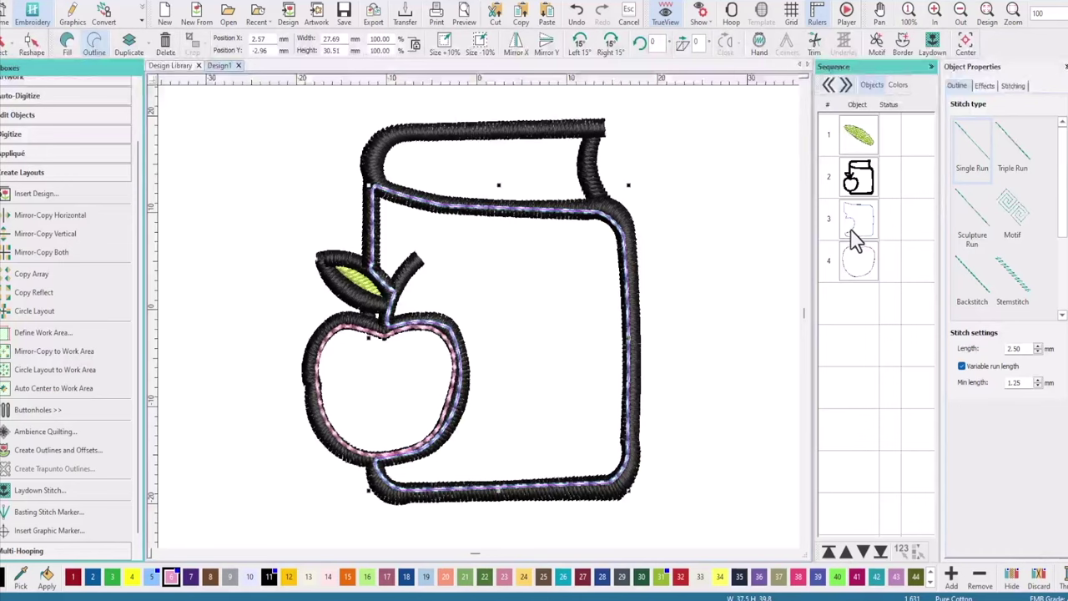
{"action": "left_click", "coordinate": [67, 51]}
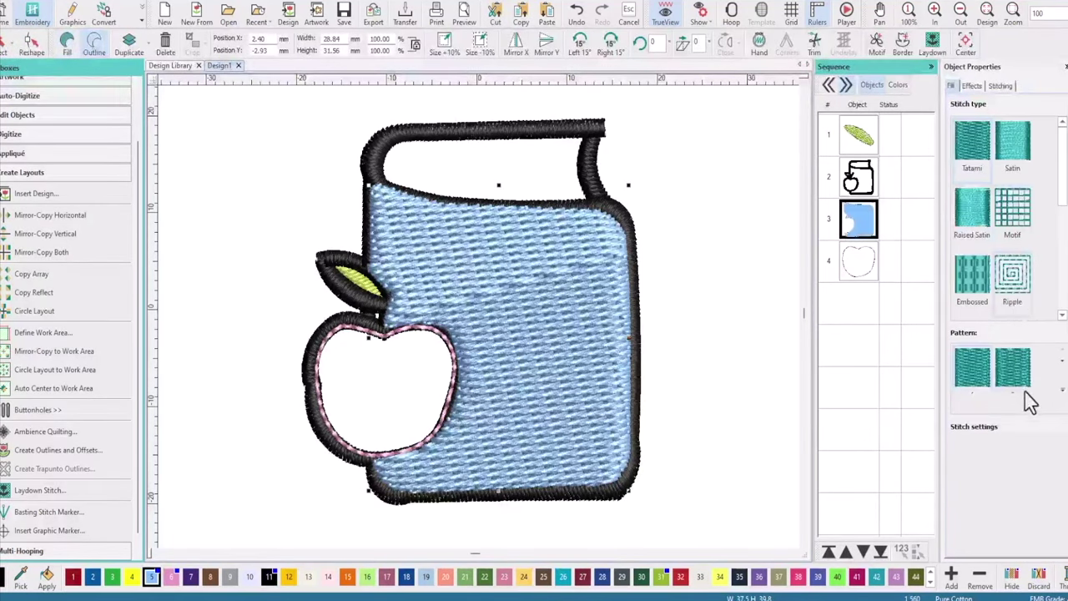
{"action": "left_click", "coordinate": [984, 448]}
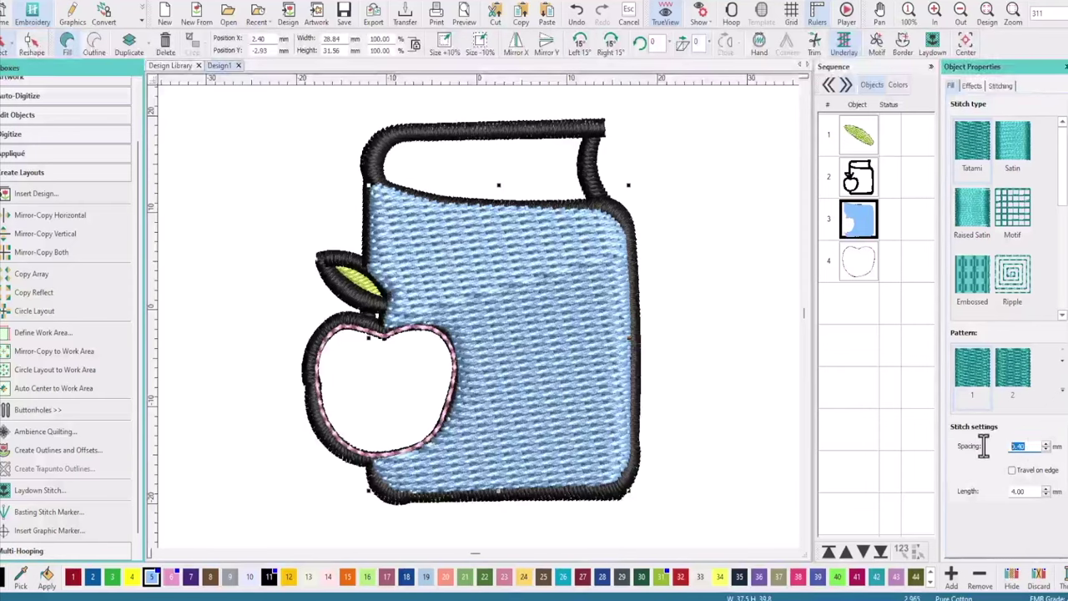
{"action": "type", "text": "1.2"}
{"action": "left_click", "coordinate": [1012, 470]}
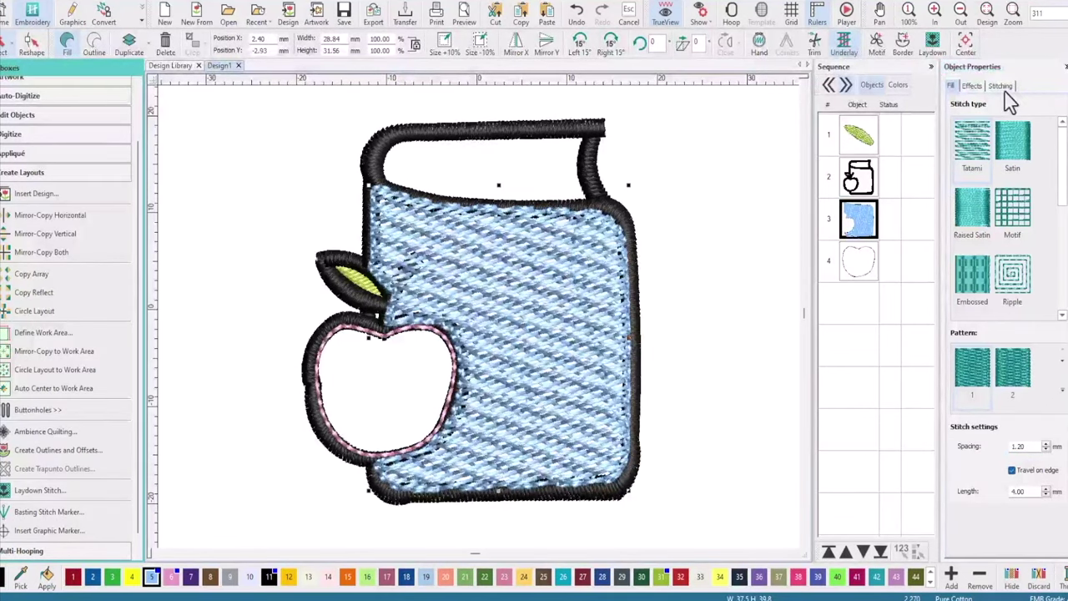
{"action": "left_click", "coordinate": [1001, 87]}
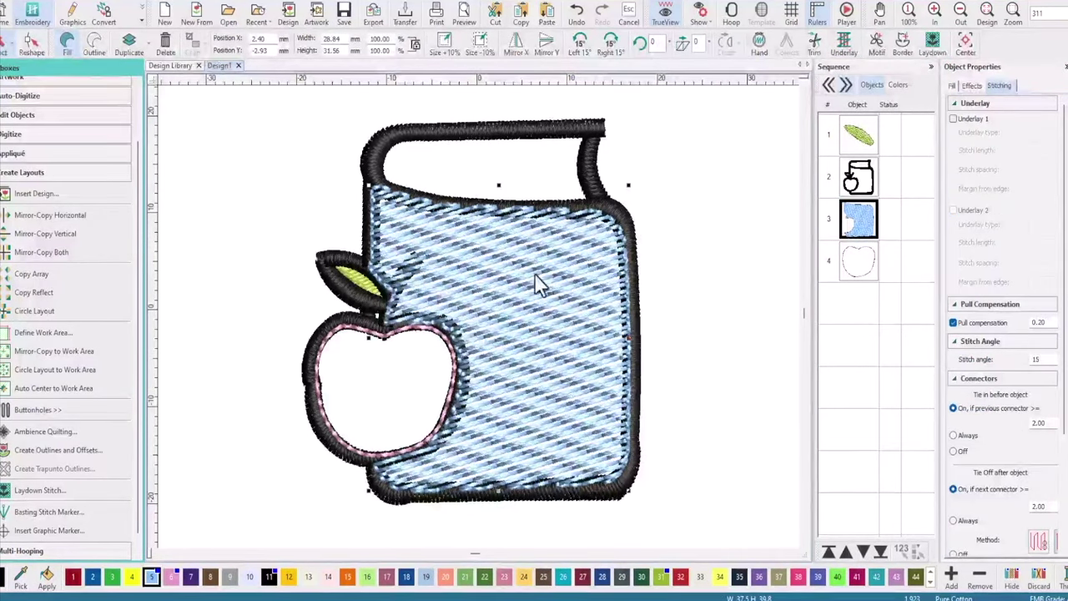
{"action": "left_click", "coordinate": [860, 224]}
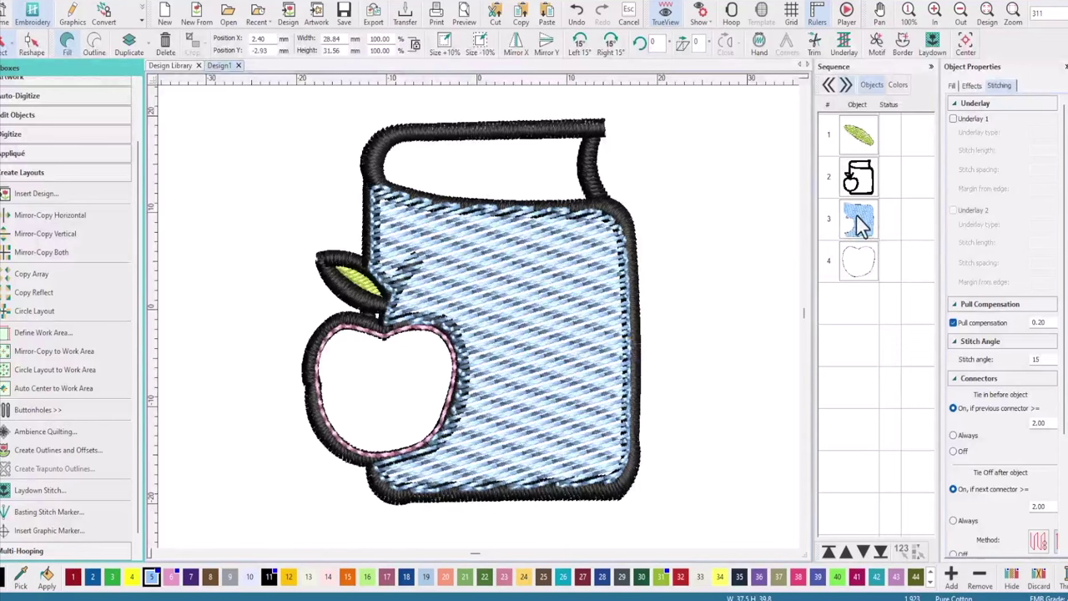
{"action": "left_click", "coordinate": [828, 552]}
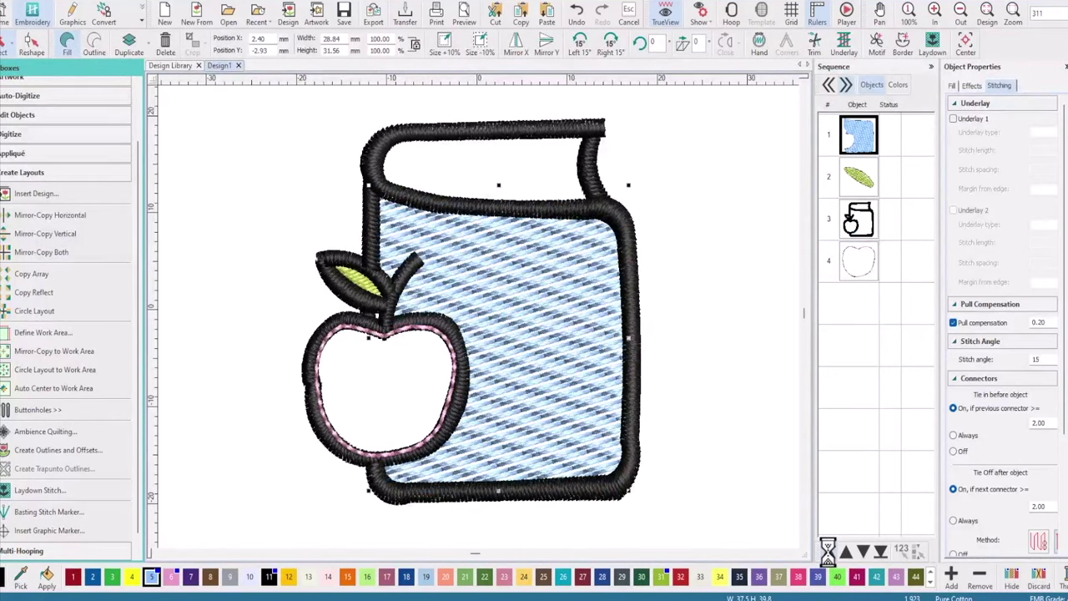
Create an offset outline around the apple, then delete the extra outline.
{"action": "left_click", "coordinate": [443, 424]}
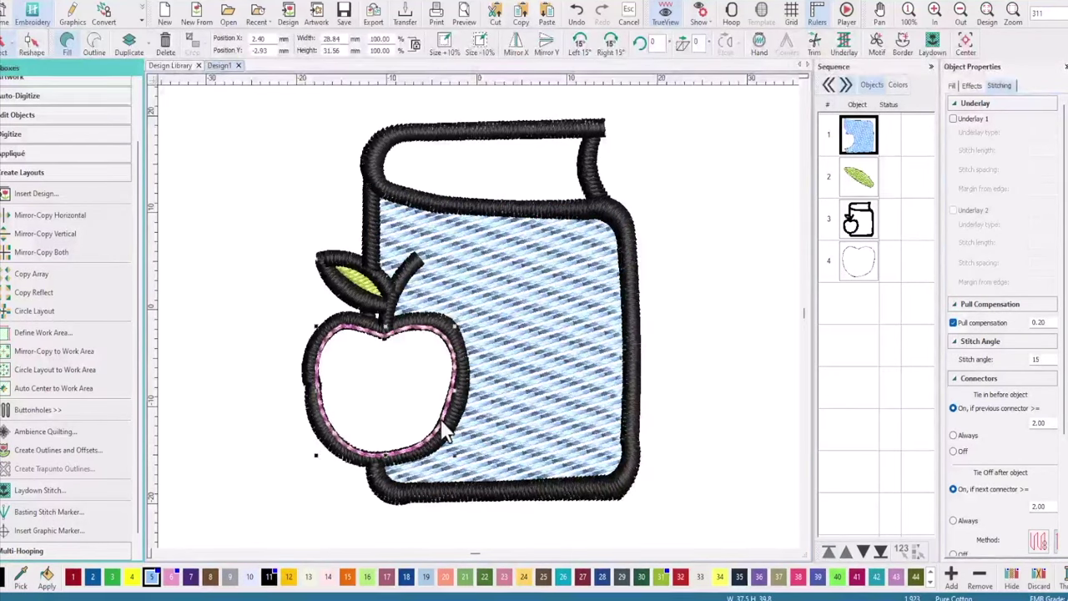
{"action": "left_click", "coordinate": [48, 454]}
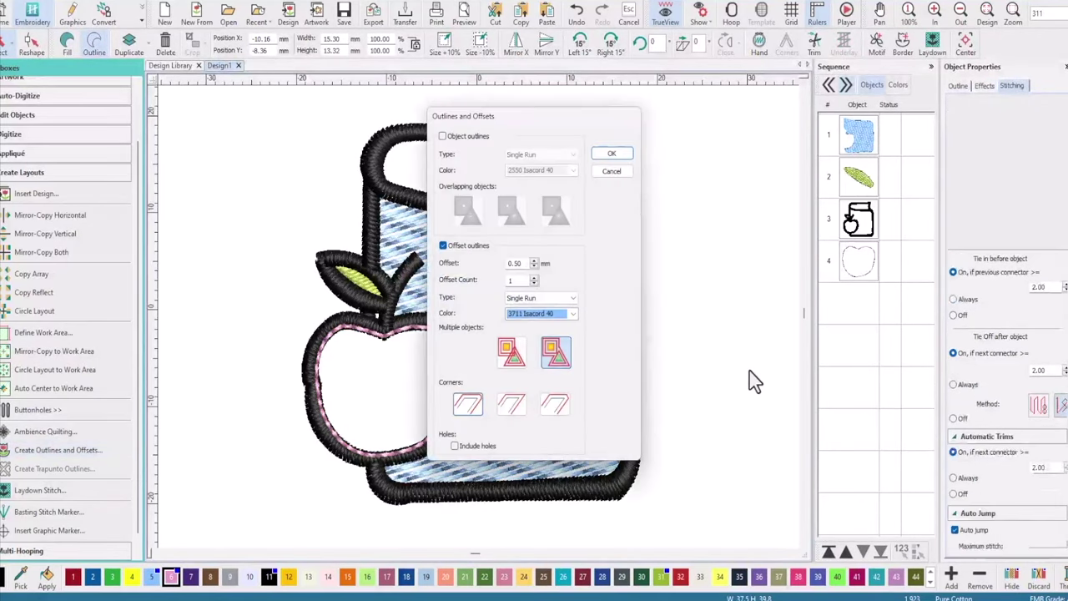
{"action": "left_click", "coordinate": [612, 157]}
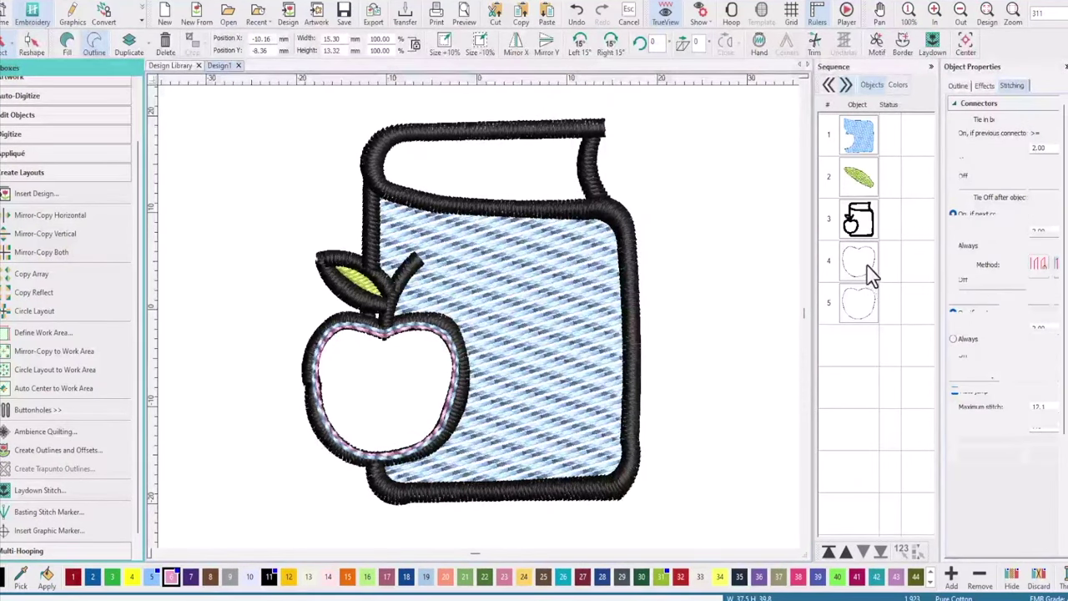
{"action": "key", "text": "Delete"}
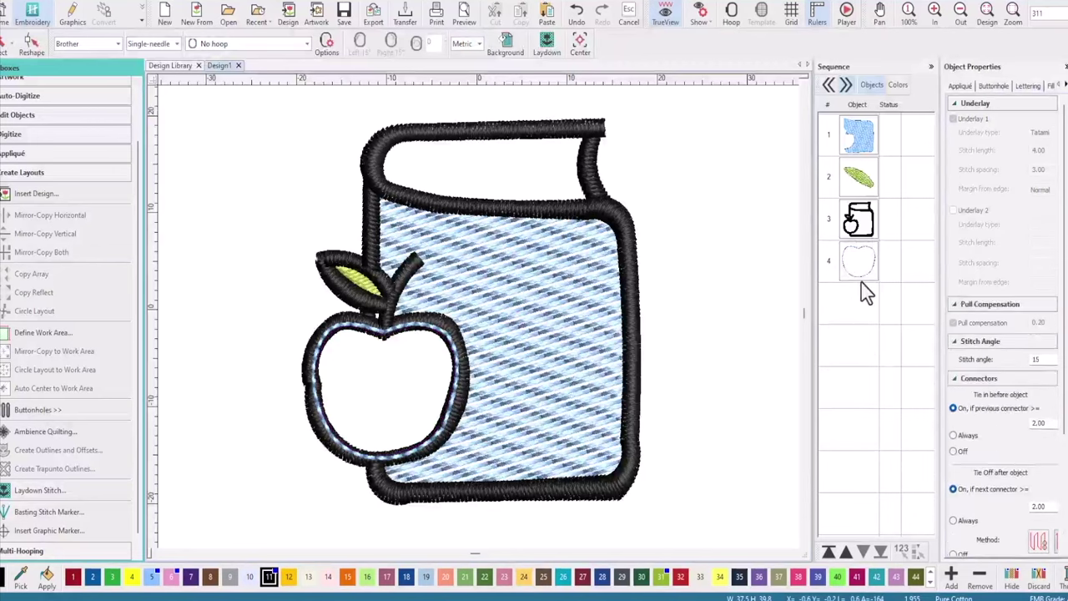
Give the apple a red 1.2 mm fill with travel on edge and Florentine effect, stitching first.
{"action": "left_click", "coordinate": [862, 278]}
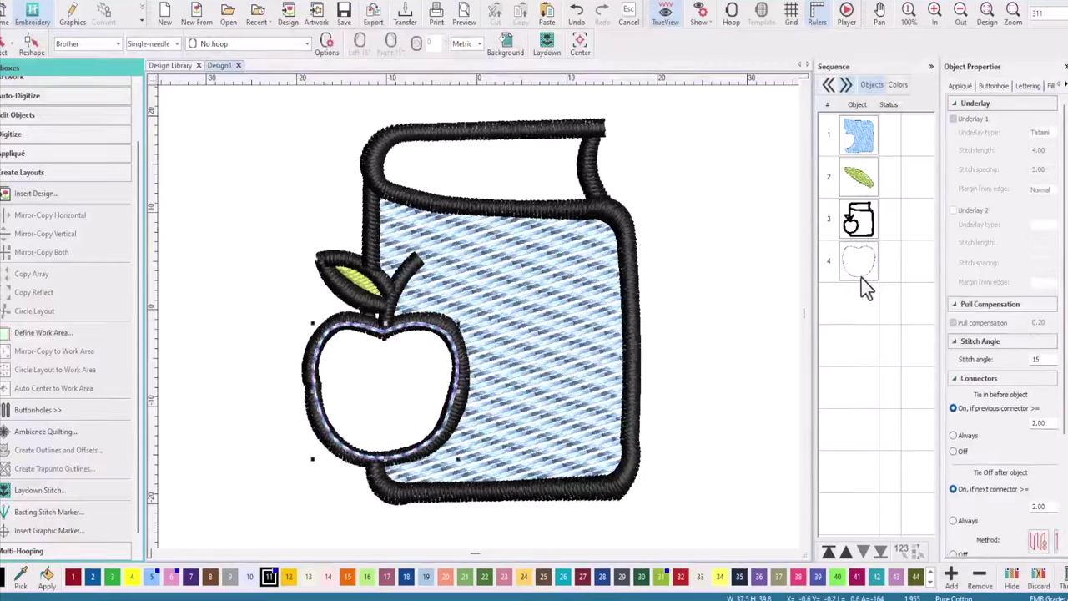
{"action": "left_click", "coordinate": [680, 579]}
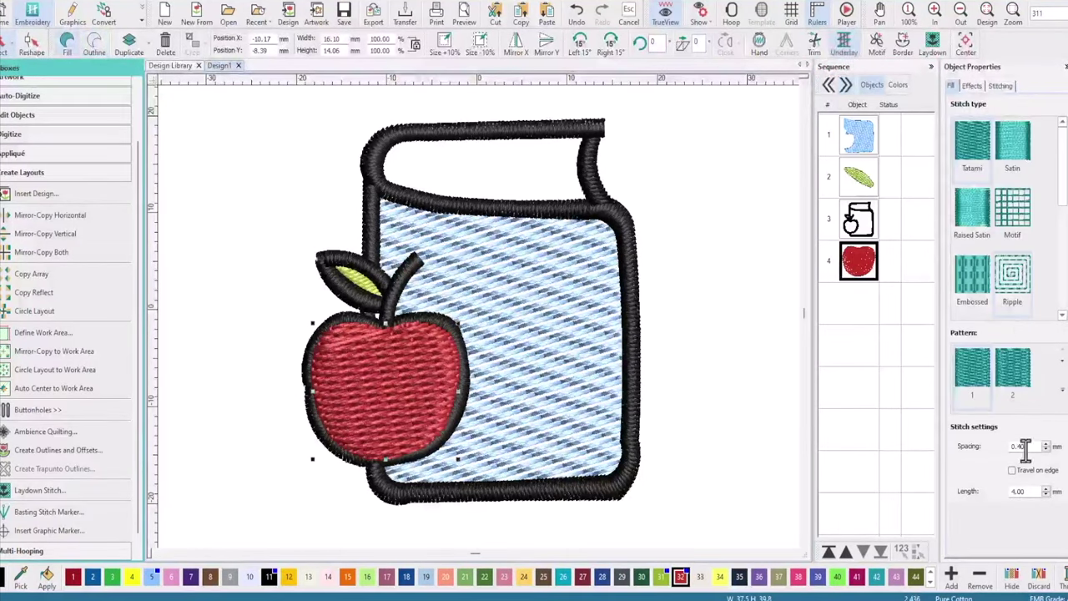
{"action": "double_click", "coordinate": [1022, 447]}
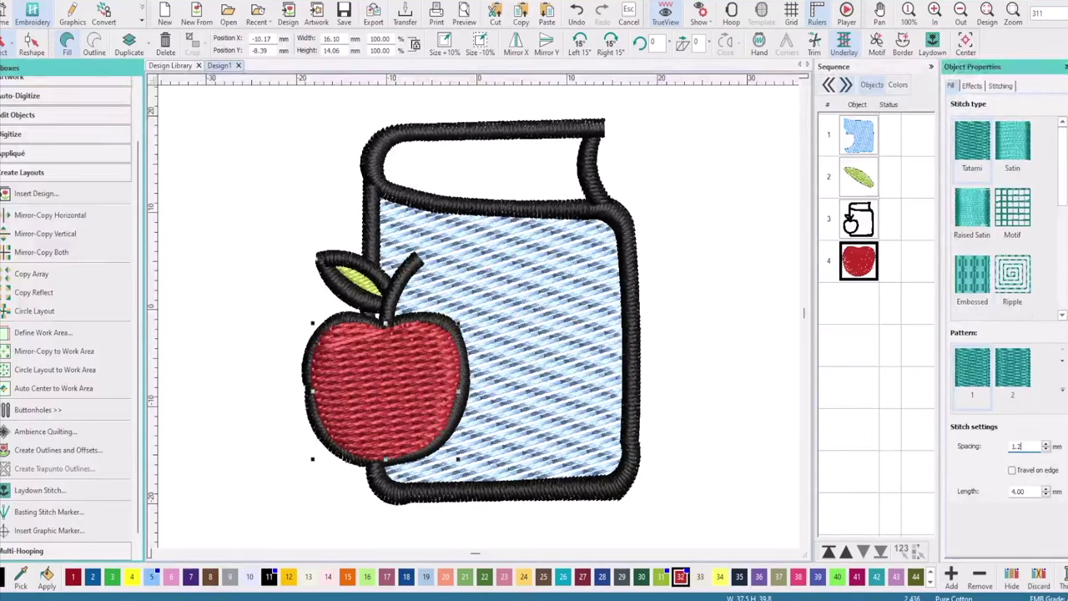
{"action": "left_click", "coordinate": [1012, 472]}
{"action": "left_click", "coordinate": [1000, 87]}
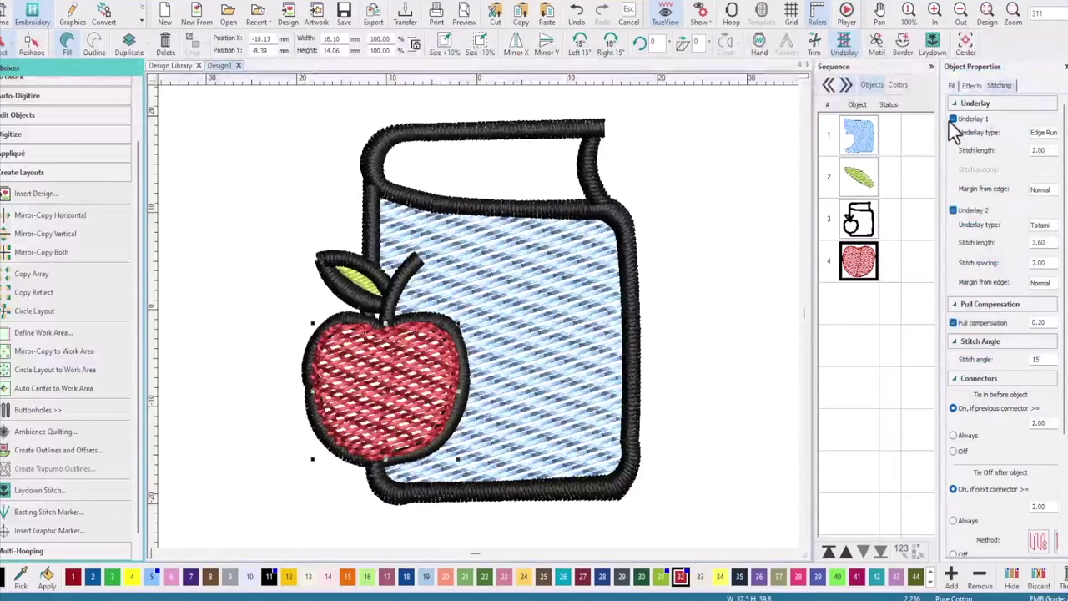
{"action": "left_click", "coordinate": [972, 86]}
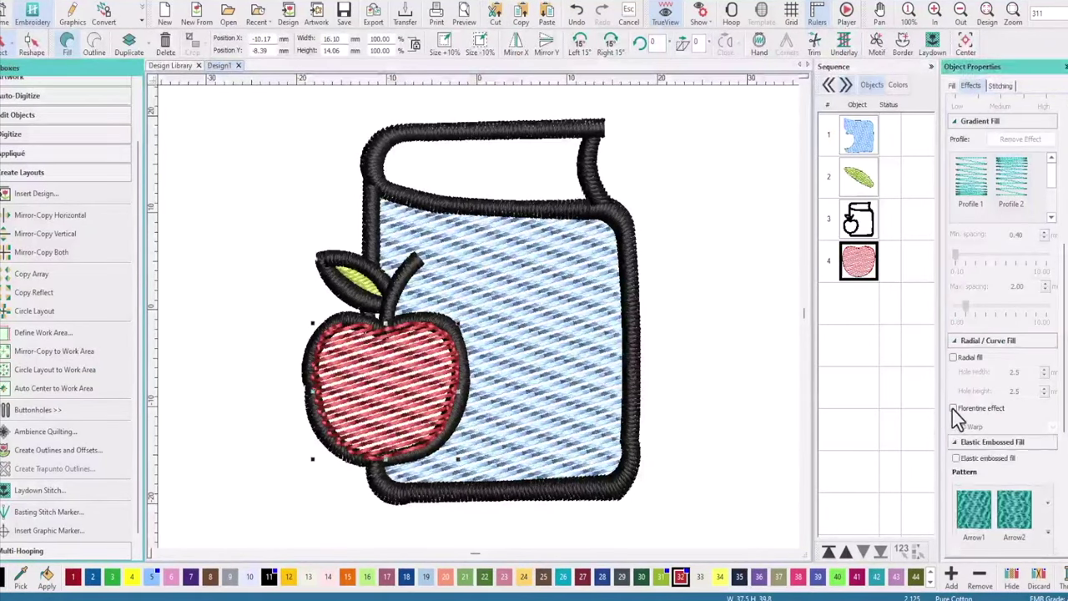
{"action": "left_click", "coordinate": [952, 408]}
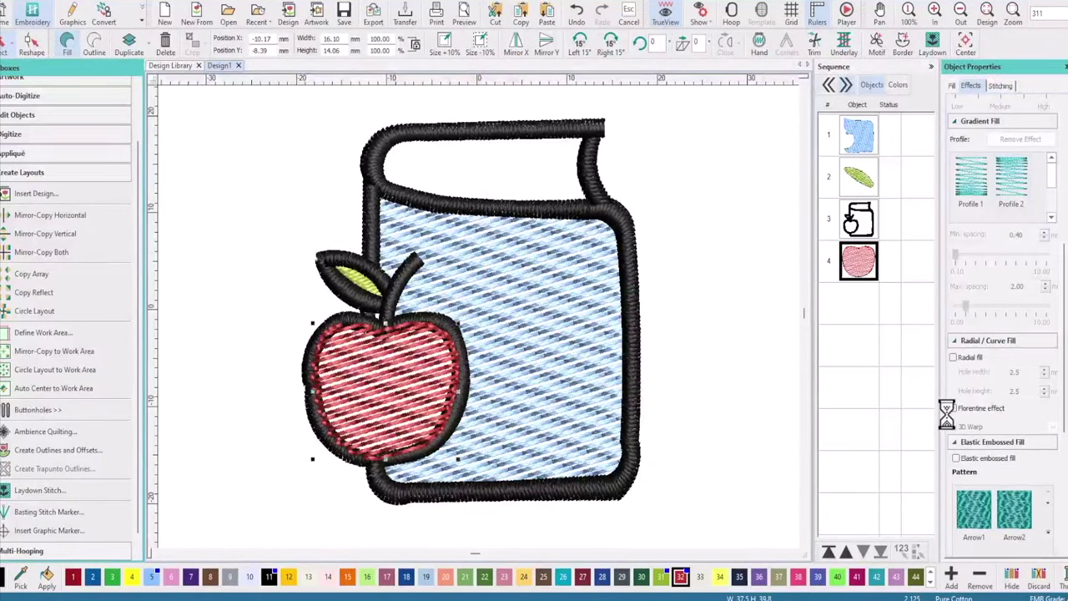
{"action": "left_click", "coordinate": [829, 551]}
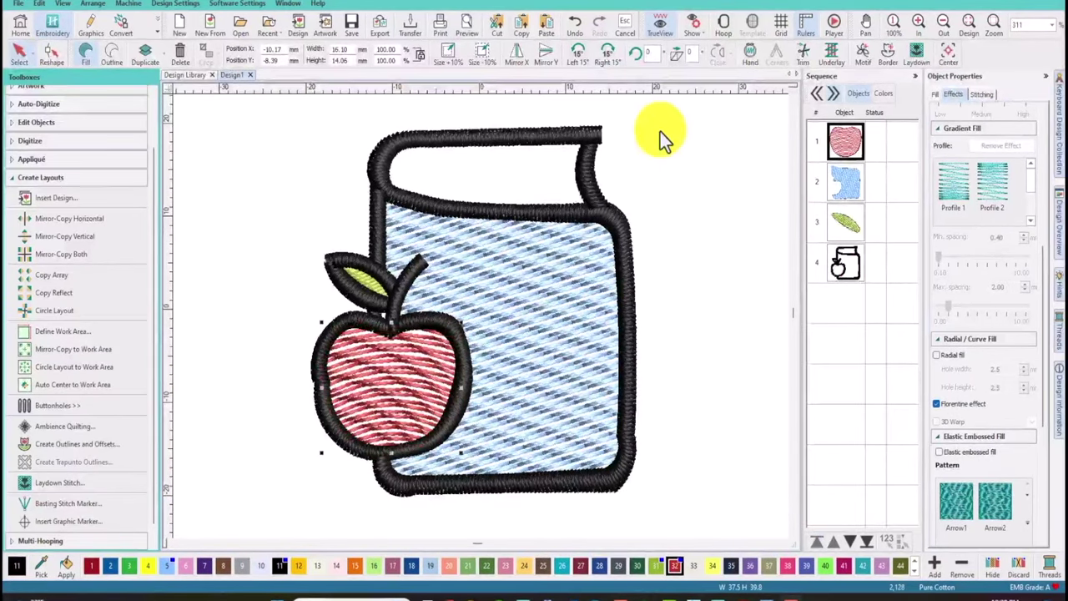